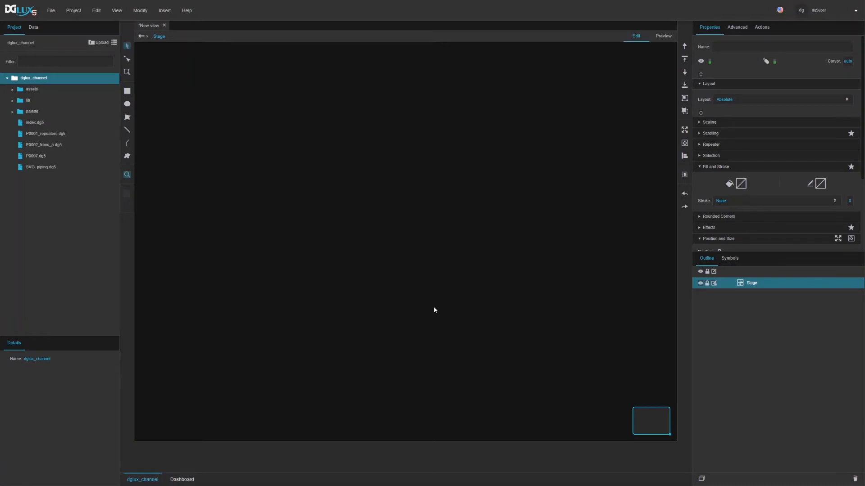
# Step: Open the Stage's dataflow, widen its work area and add a State block to it
pyautogui.rightClick(754, 282)
pyautogui.click(778, 396)
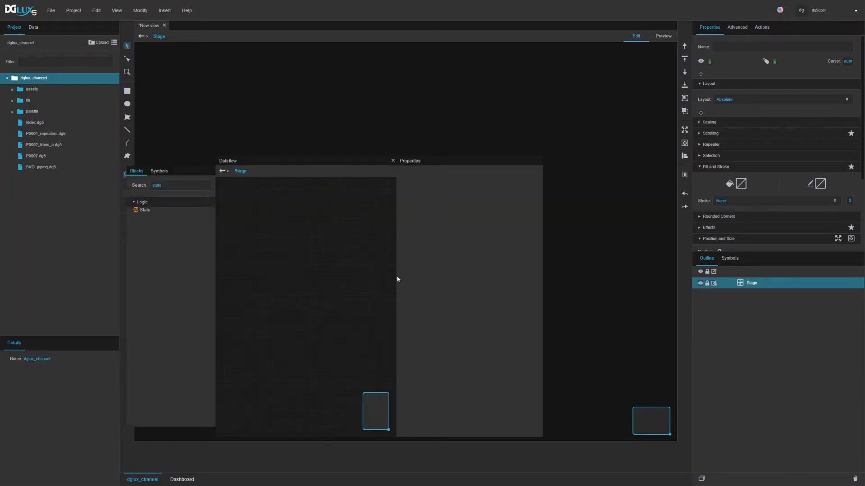
pyautogui.moveTo(396, 279); pyautogui.dragTo(524, 285)
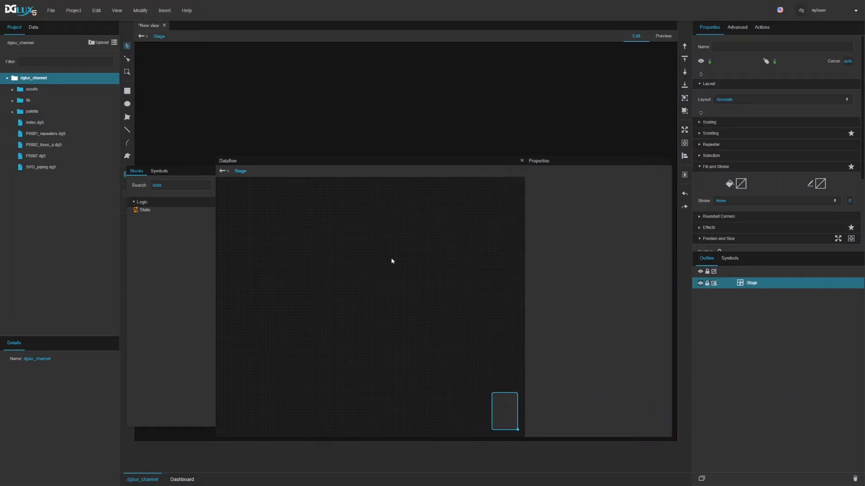
pyautogui.moveTo(144, 210); pyautogui.dragTo(251, 199)
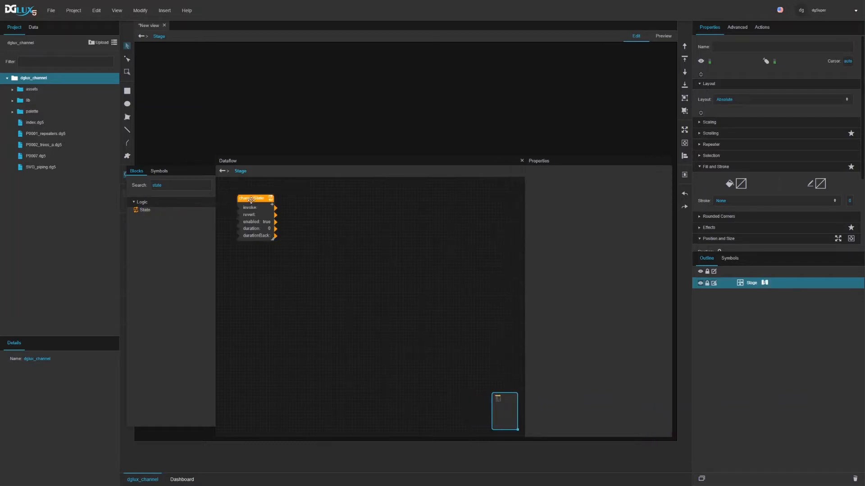
pyautogui.click(252, 198)
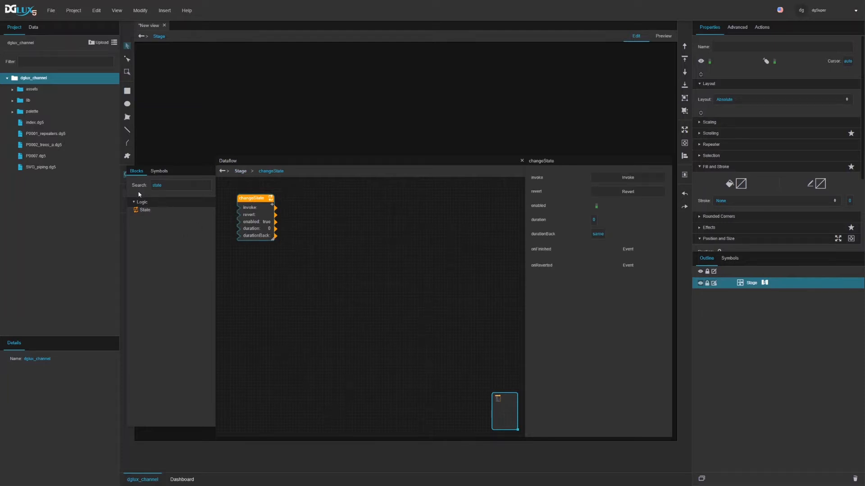
# Step: Filter the block list by "state" and widen the changeState block in the dataflow
pyautogui.doubleClick(163, 185)
pyautogui.press('BackSpace')
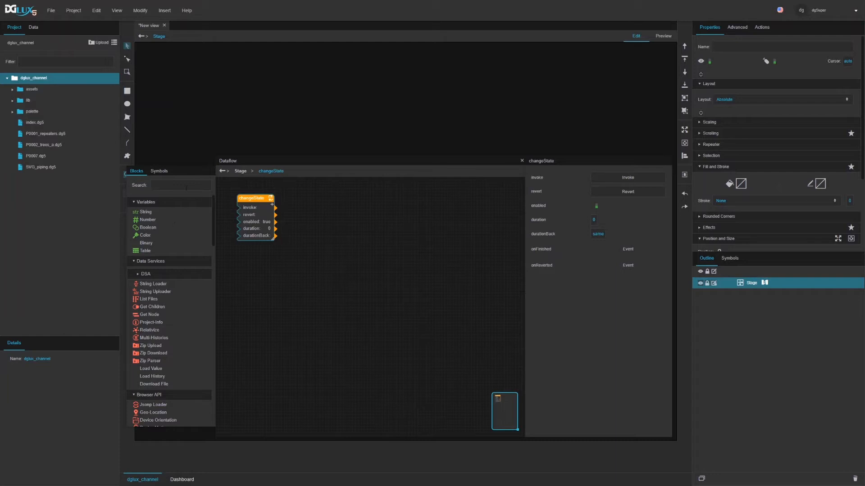
pyautogui.write('state')
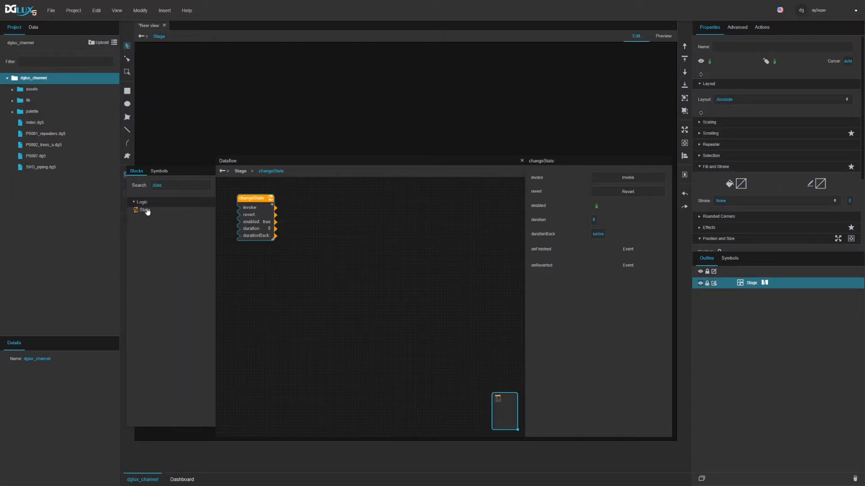
pyautogui.moveTo(247, 198); pyautogui.dragTo(248, 195)
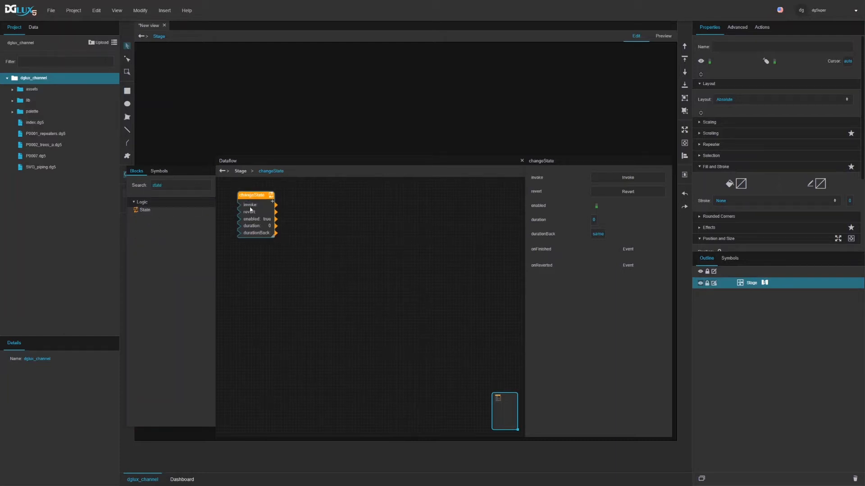
pyautogui.moveTo(273, 236); pyautogui.dragTo(294, 236)
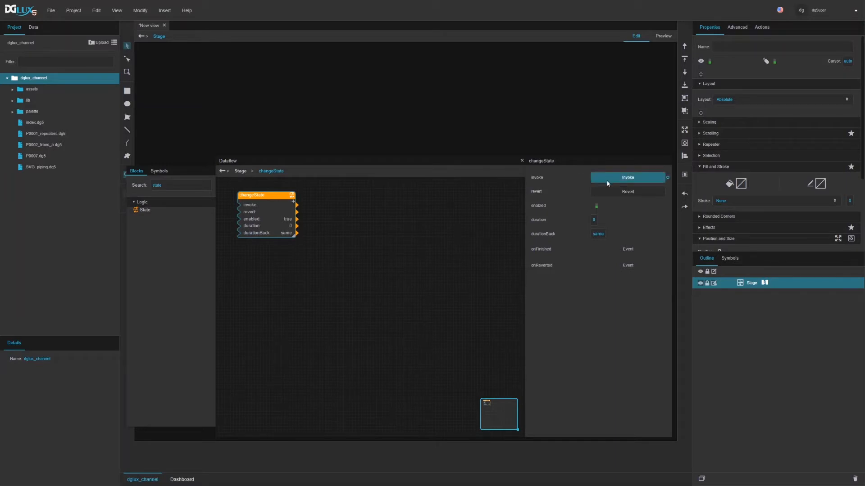
# Step: Add one path and change entry to the changeState block
pyautogui.click(597, 207)
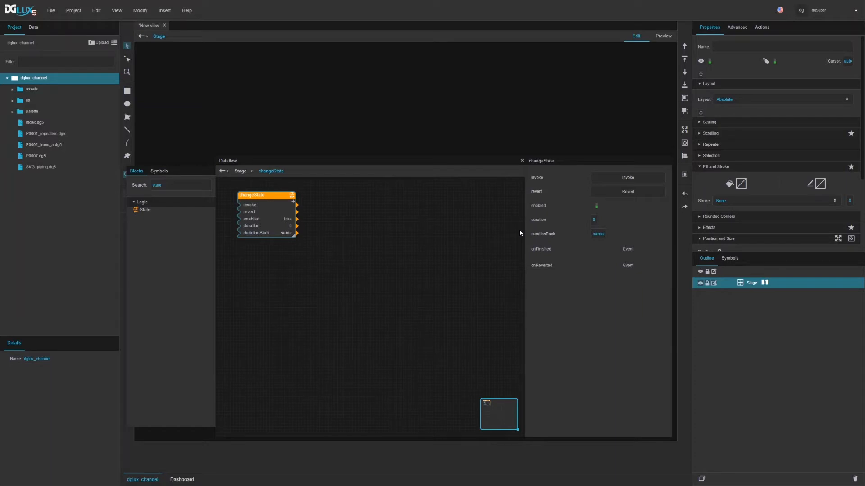
pyautogui.moveTo(266, 192); pyautogui.dragTo(259, 188)
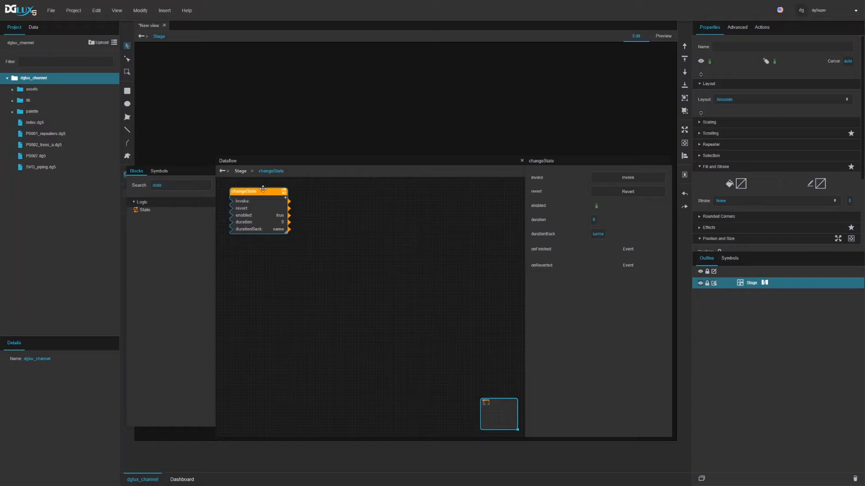
pyautogui.click(285, 198)
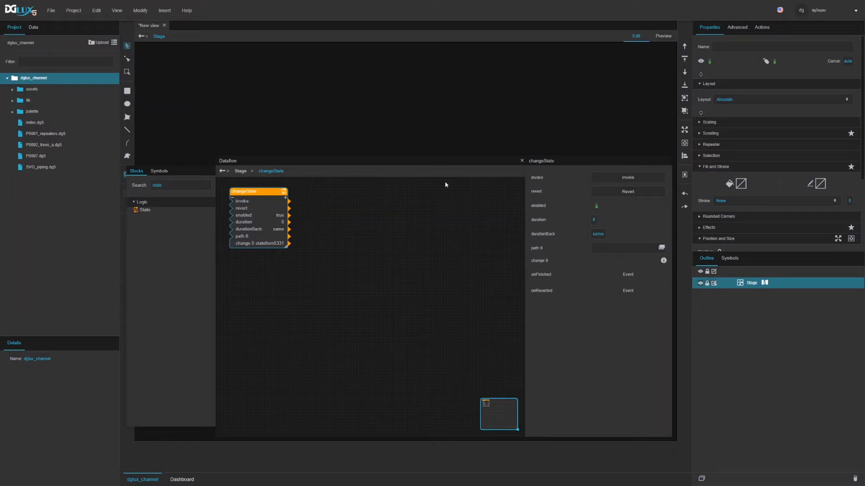
# Step: Draw a rectangle about 70 by 63 px on the stage and link its width to path 0 of the changeState block
pyautogui.click(128, 92)
pyautogui.moveTo(202, 86); pyautogui.dragTo(218, 95)
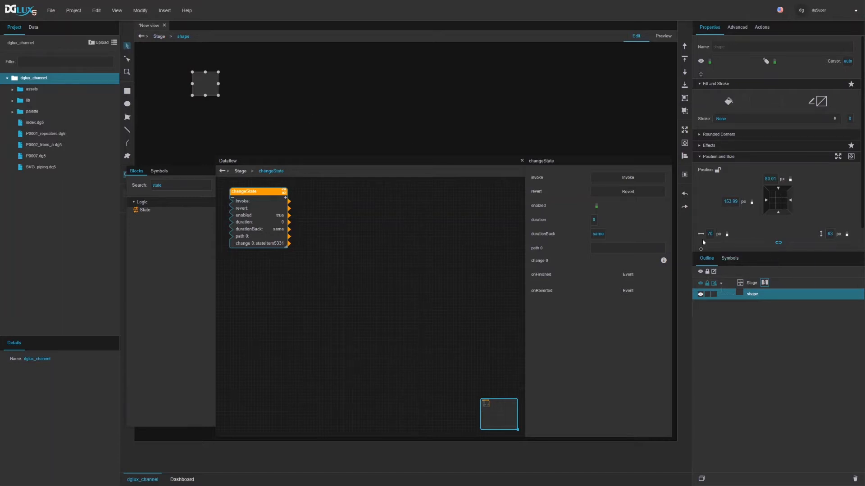
pyautogui.moveTo(258, 191); pyautogui.dragTo(259, 192)
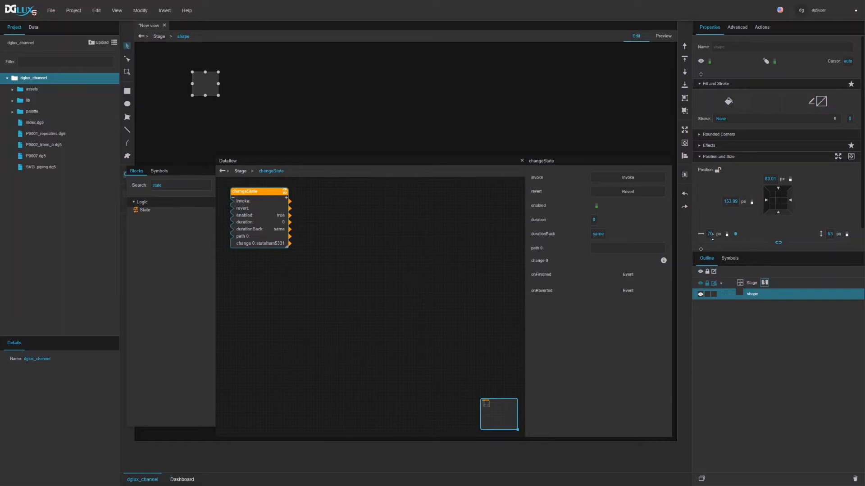
pyautogui.moveTo(736, 236); pyautogui.dragTo(597, 250)
pyautogui.scroll(-1, 728, 208)
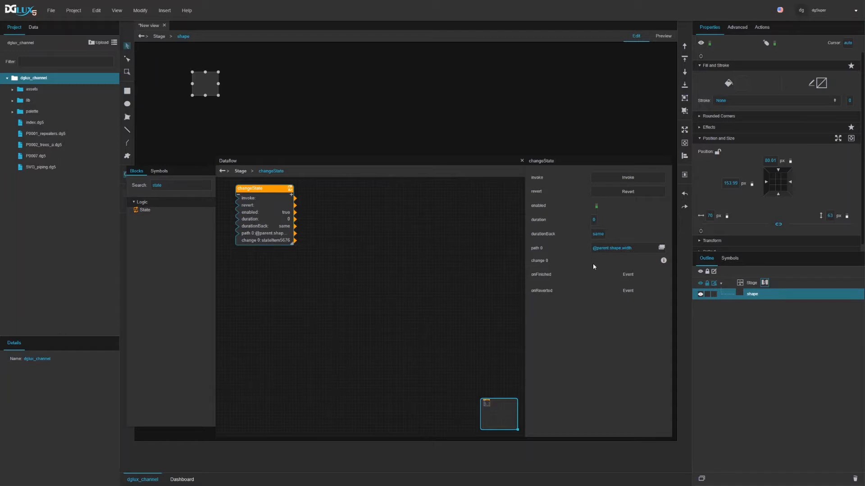
pyautogui.click(324, 251)
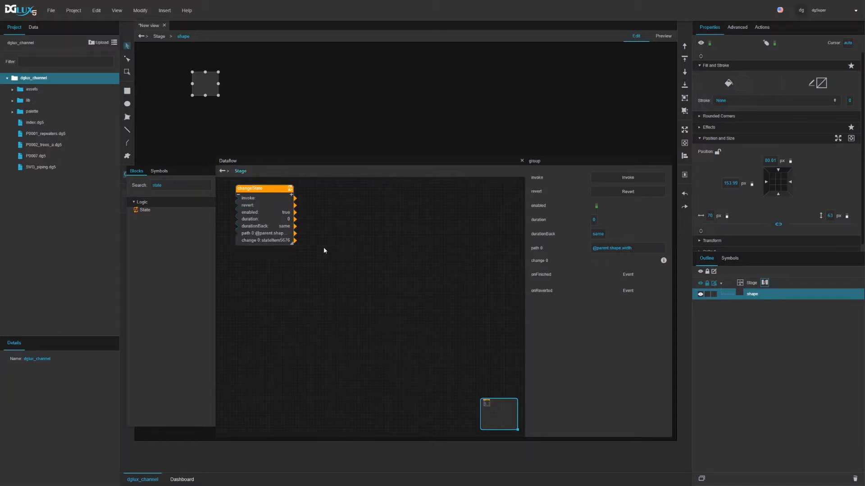
pyautogui.click(276, 197)
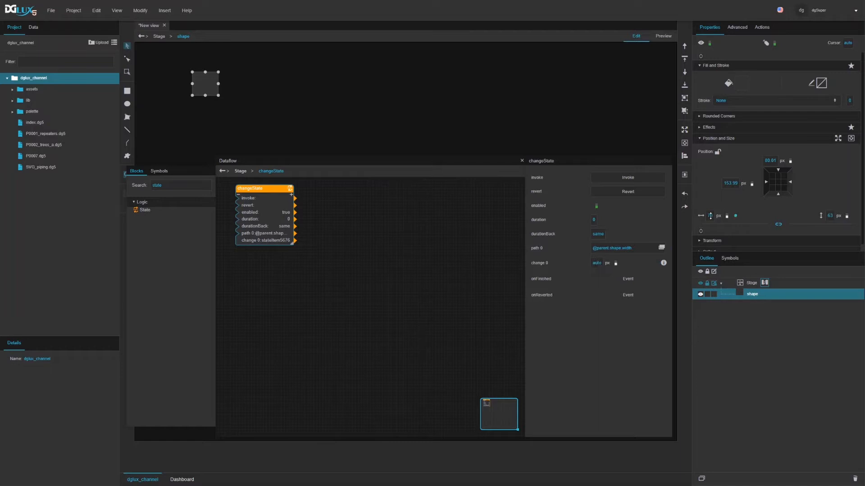
# Step: Set change 0 of the changeState block to 100 px and invoke the state
pyautogui.click(594, 264)
pyautogui.click(619, 177)
# Step: Set the rectangle's width to 70 px
pyautogui.click(712, 216)
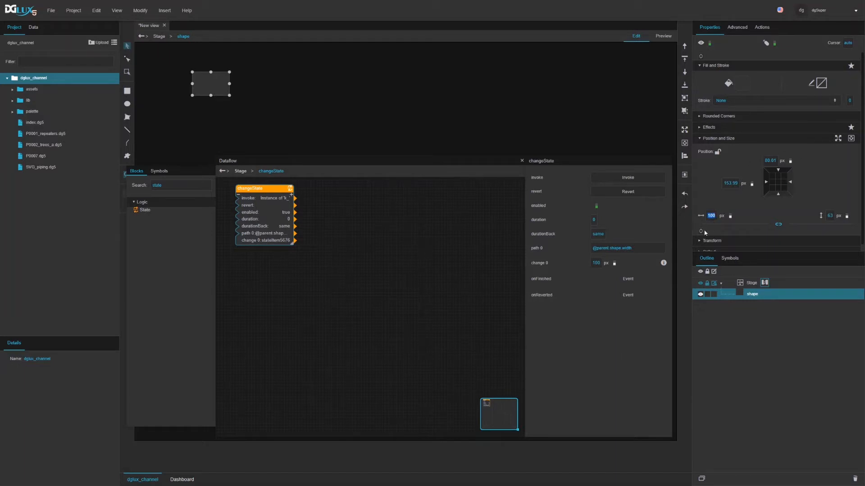
pyautogui.write('70')
pyautogui.press('Return')
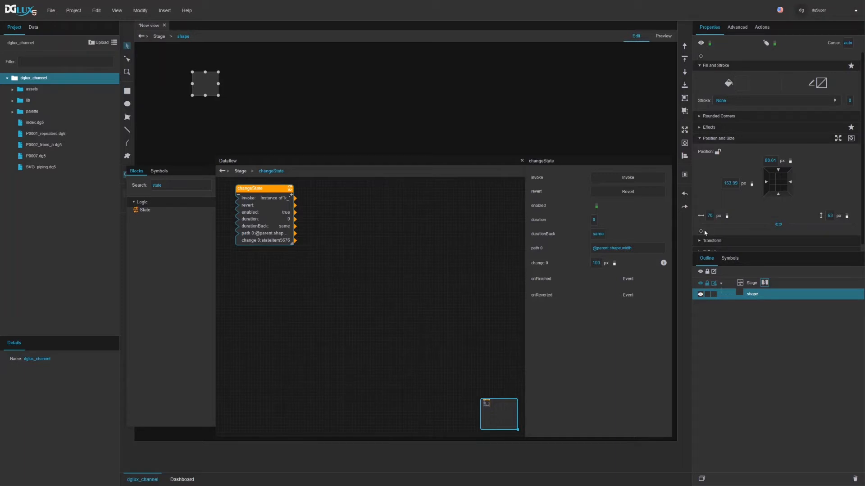
# Step: Set the state's duration to 2 and test it by invoking and reverting the change
pyautogui.click(598, 220)
pyautogui.write('2')
pyautogui.click(623, 178)
pyautogui.click(617, 193)
# Step: Set the original width to 50 px in the advanced settings of change 0
pyautogui.click(664, 264)
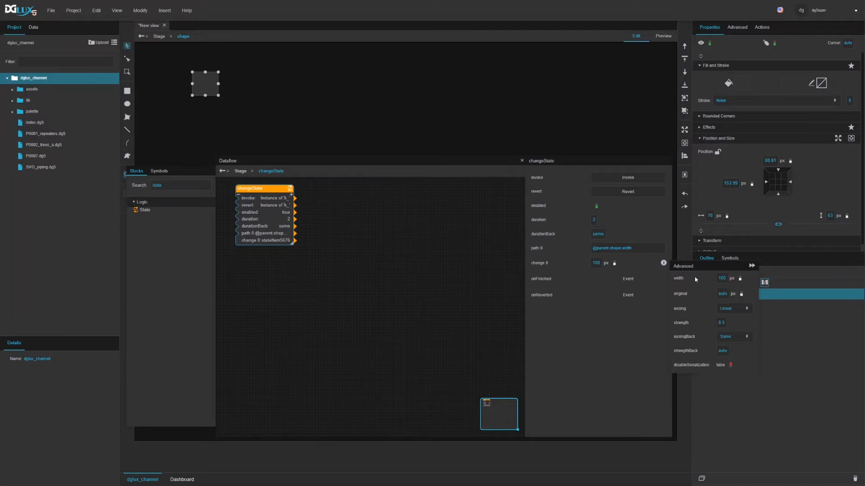
pyautogui.doubleClick(726, 278)
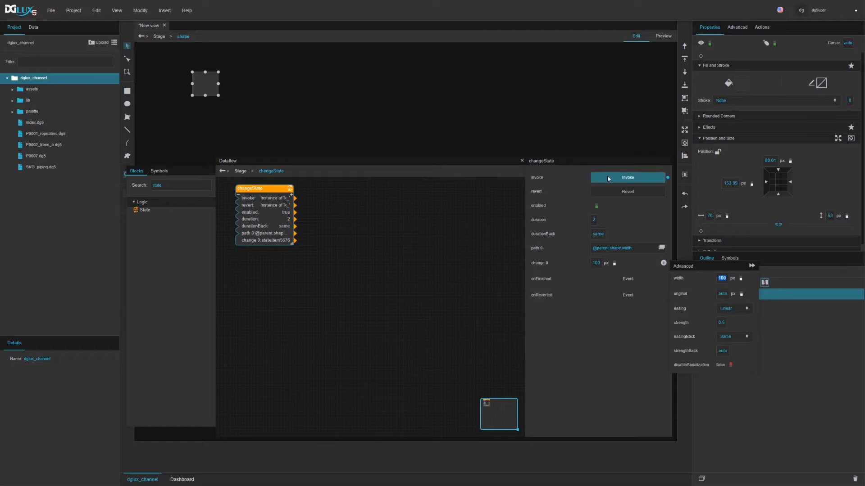
pyautogui.click(722, 293)
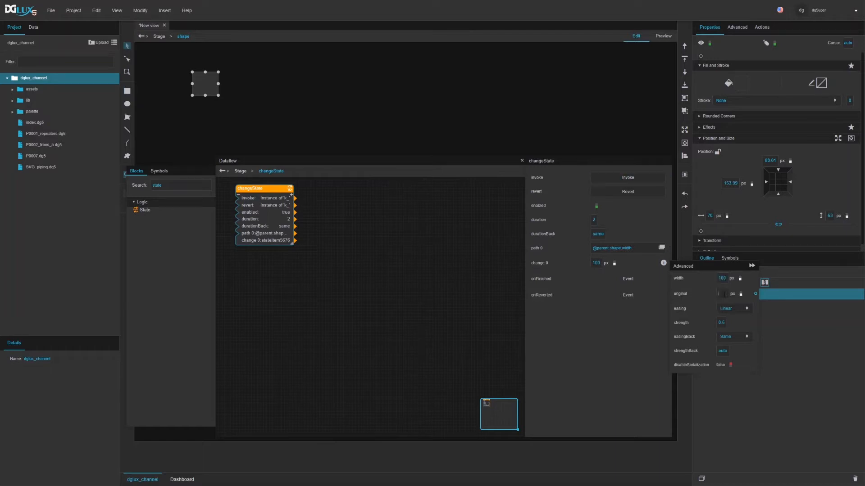
pyautogui.write('500')
pyautogui.press('Return')
# Step: Test the animated width change by reverting and invoking the state several times
pyautogui.click(618, 193)
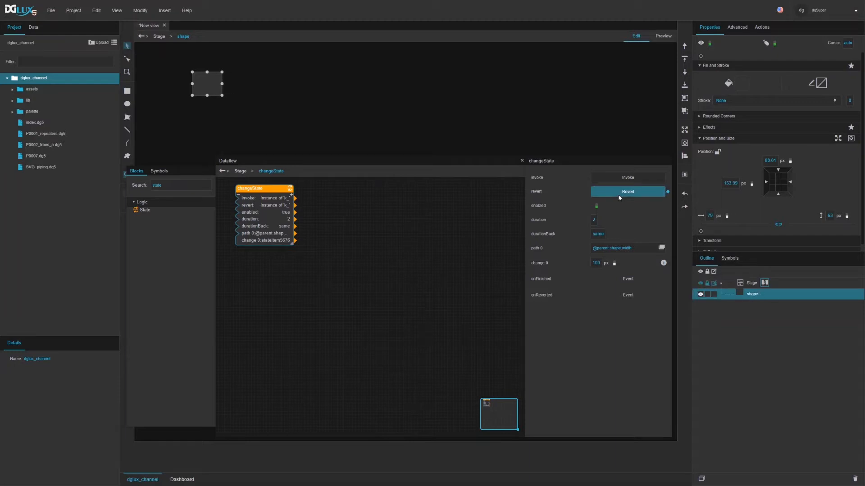
pyautogui.click(634, 177)
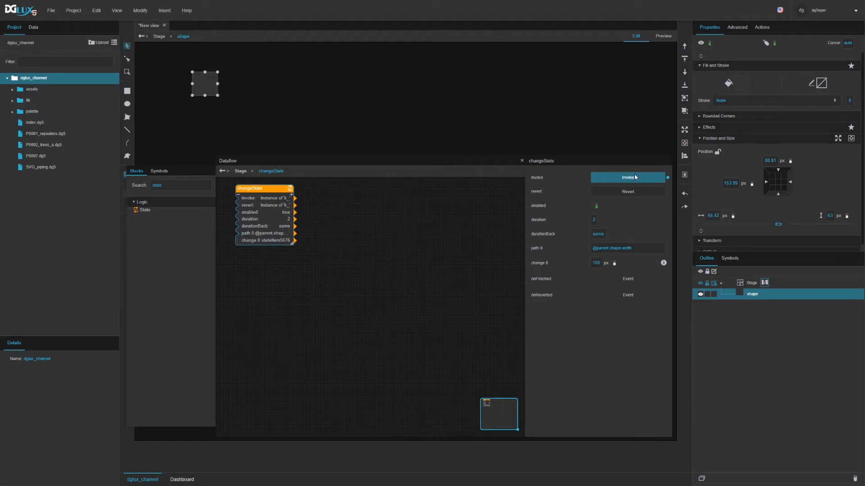
pyautogui.click(635, 191)
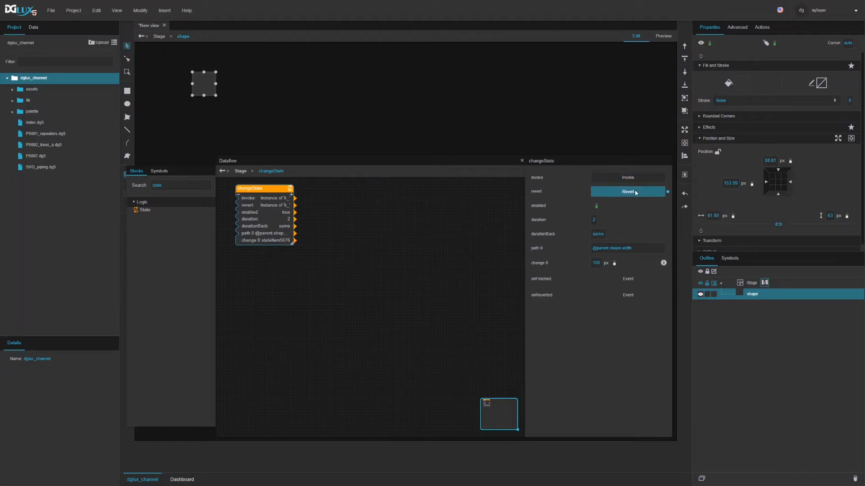
pyautogui.click(635, 191)
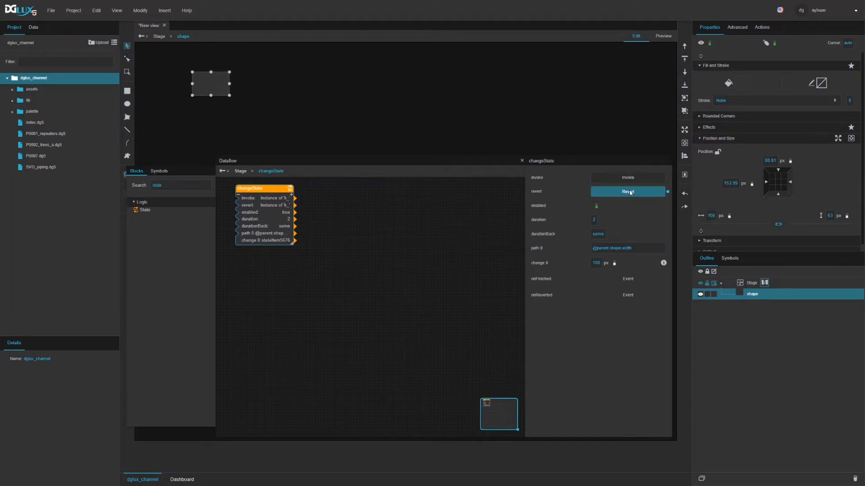
# Step: Set the easing of change 0 to Bounce in its advanced settings
pyautogui.click(664, 263)
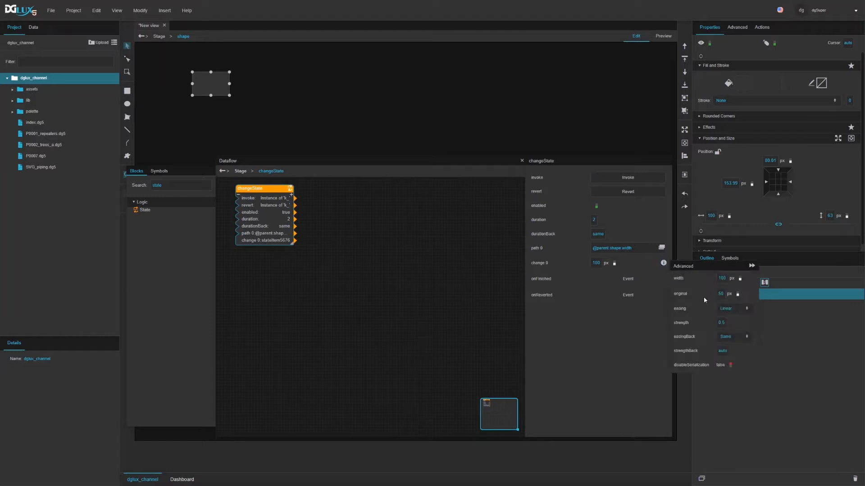
pyautogui.click(733, 310)
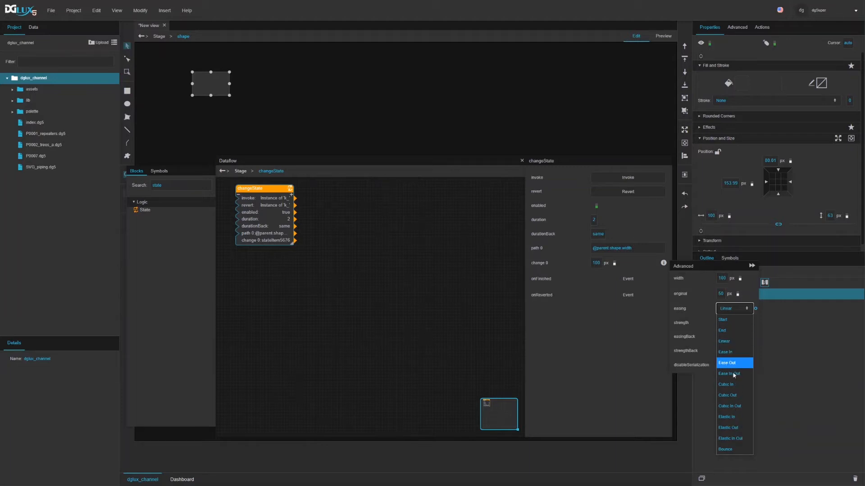
pyautogui.click(737, 451)
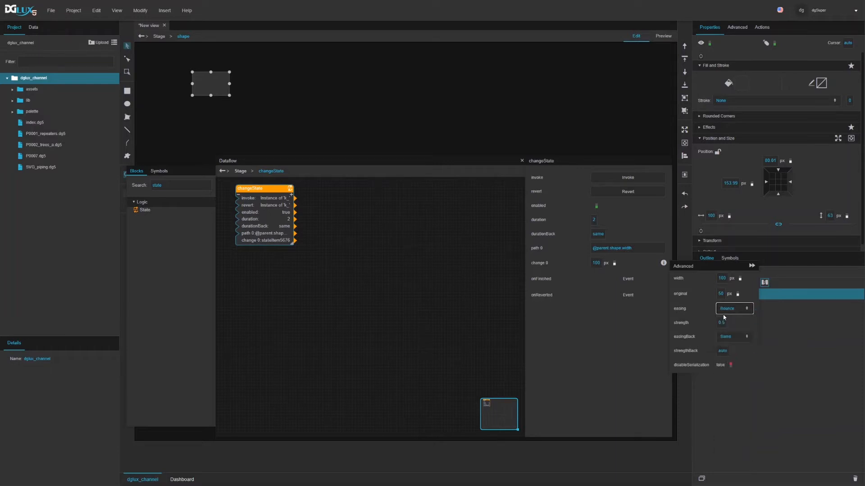
# Step: Set the state's duration to 0.5 and test the bounce by repeatedly reverting and invoking the state
pyautogui.click(593, 219)
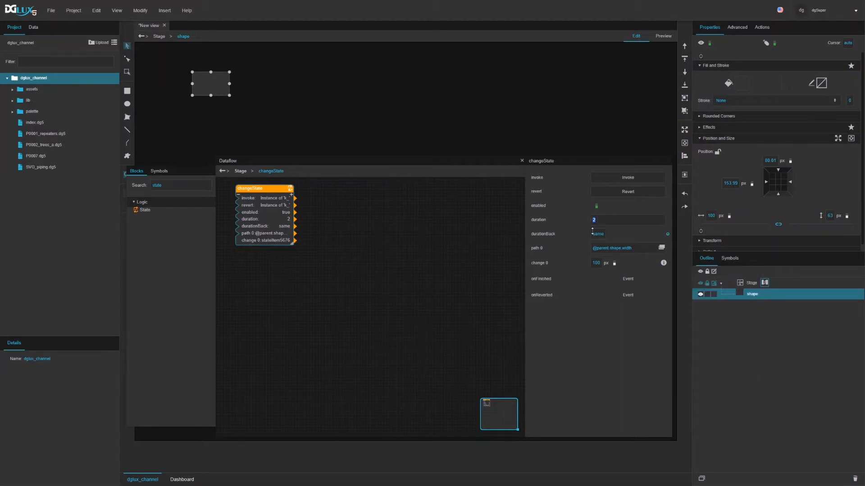
pyautogui.write('0.5')
pyautogui.click(604, 193)
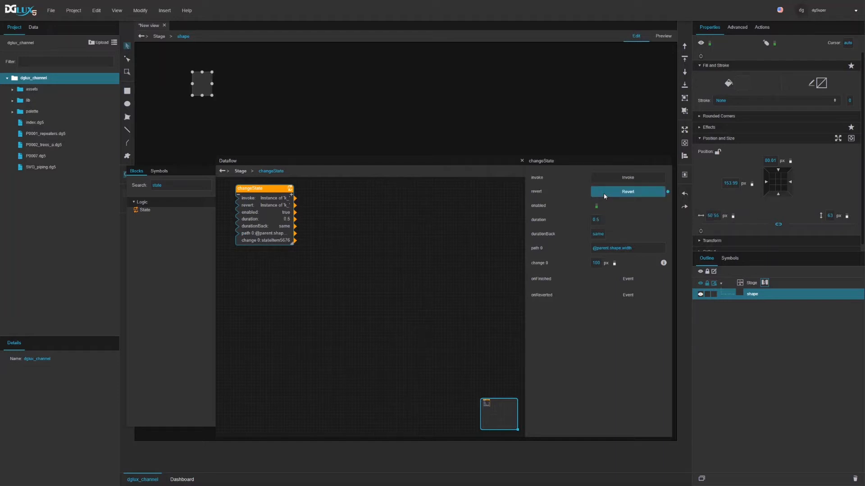
pyautogui.click(608, 186)
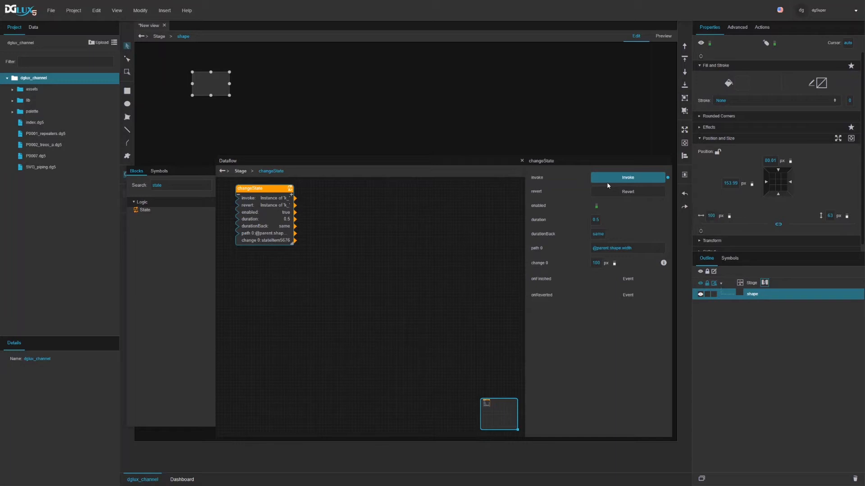
pyautogui.click(608, 194)
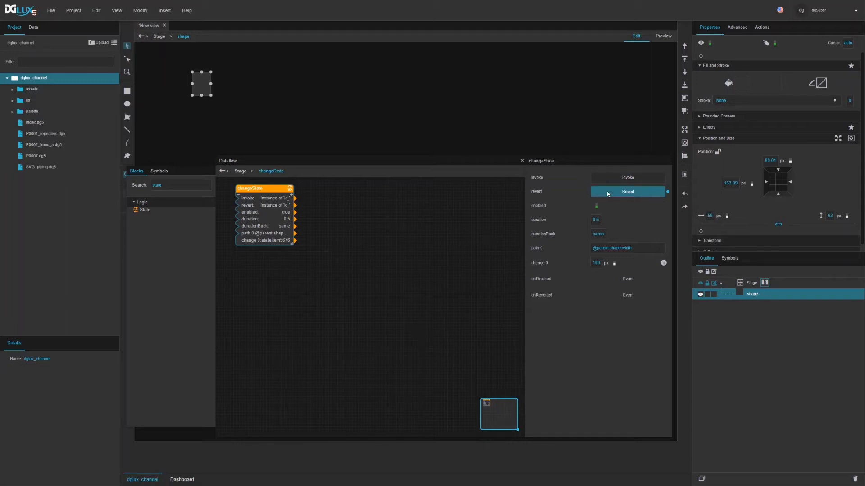
pyautogui.click(608, 181)
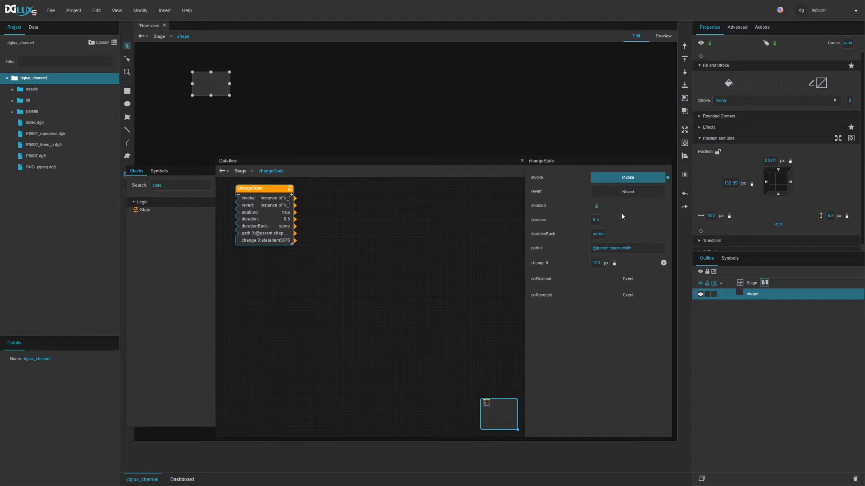
# Step: Toggle the disableSerialization option of change 0 and set change 0 to 200 px
pyautogui.click(663, 263)
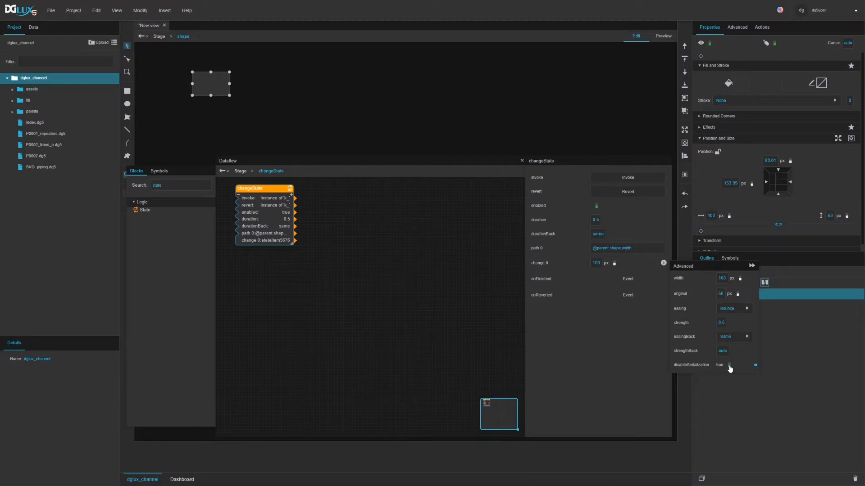
pyautogui.click(729, 366)
pyautogui.click(599, 263)
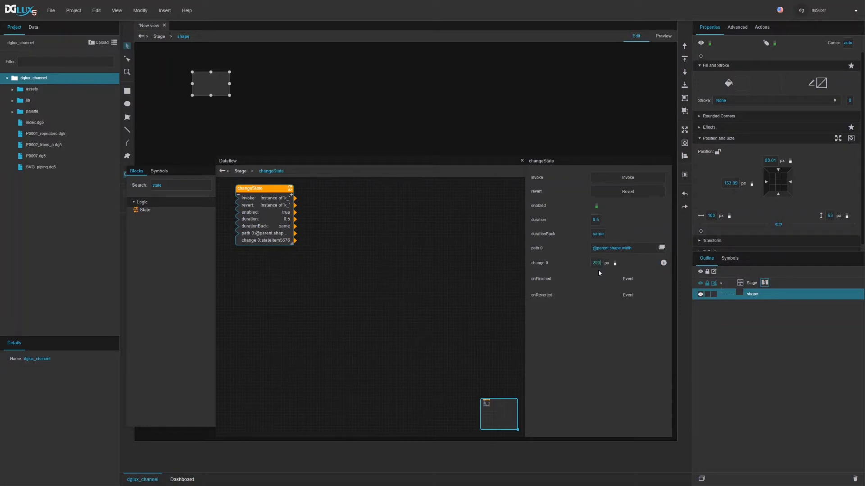
# Step: Set the rectangle's width to 50 px
pyautogui.click(711, 218)
pyautogui.write('50')
pyautogui.press('Return')
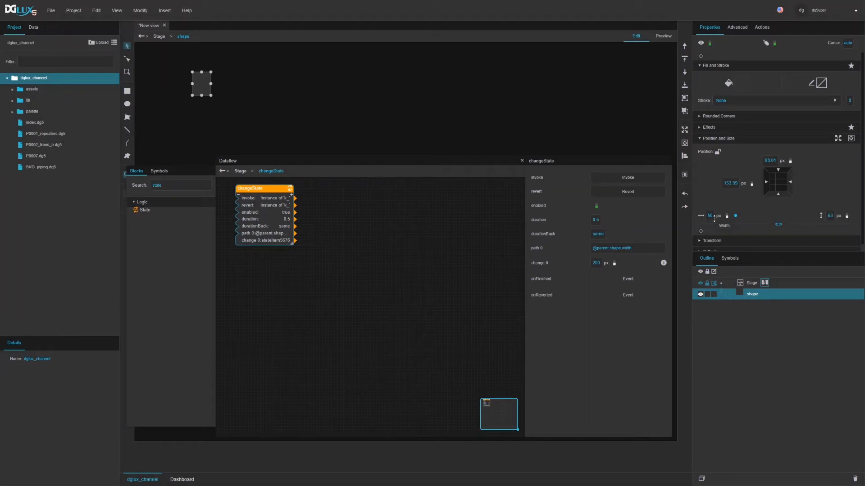
# Step: Save the new view in the dglux_channel project under the file name temp
pyautogui.click(51, 10)
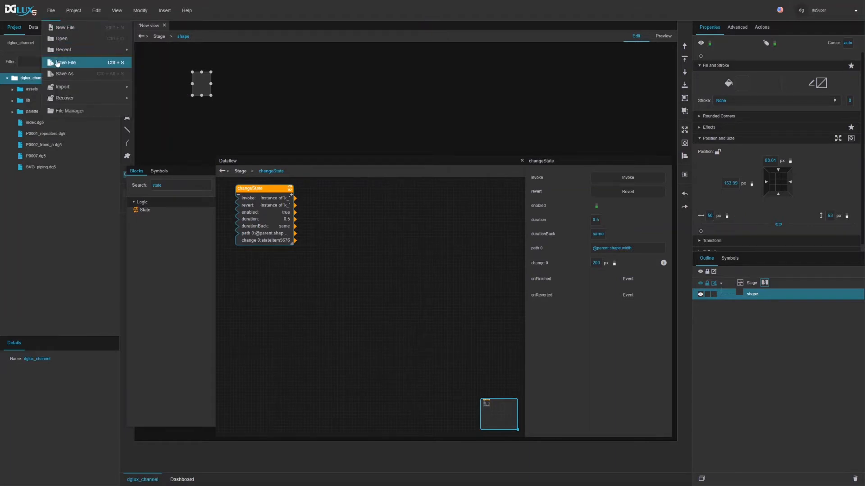
pyautogui.click(59, 63)
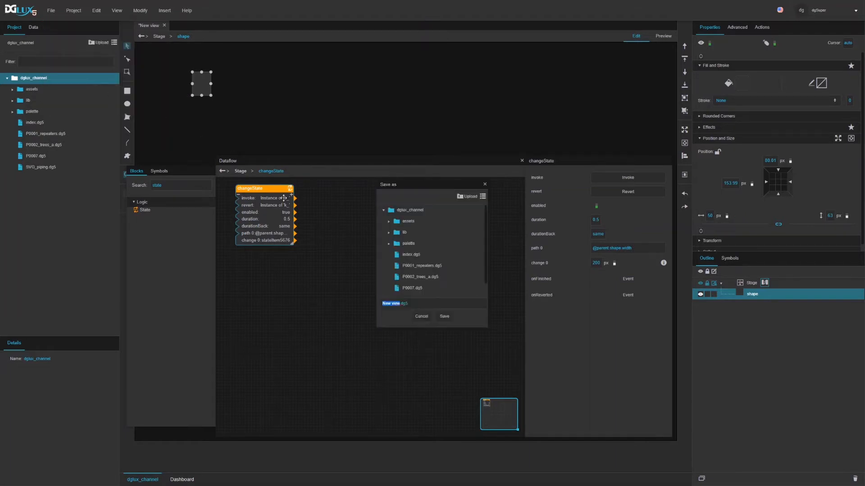
pyautogui.write('temp')
pyautogui.click(444, 316)
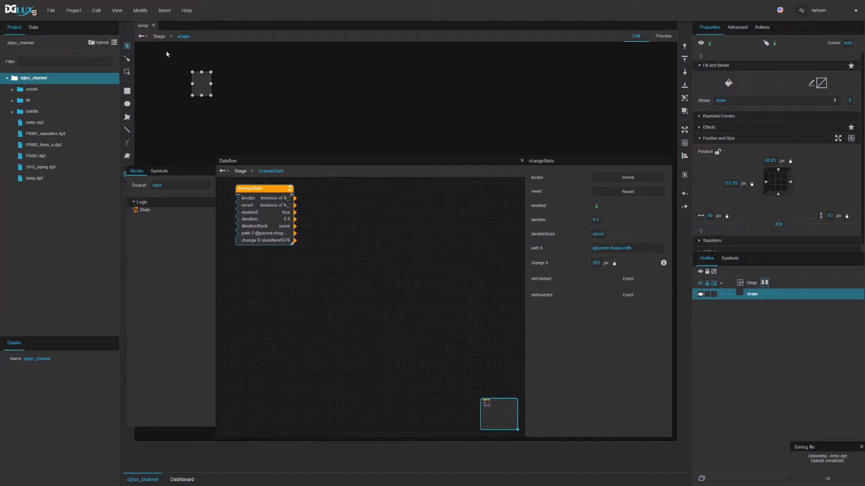
# Step: Close and reopen temp.dg5, and select the rectangle to check its saved width
pyautogui.click(153, 26)
pyautogui.doubleClick(37, 178)
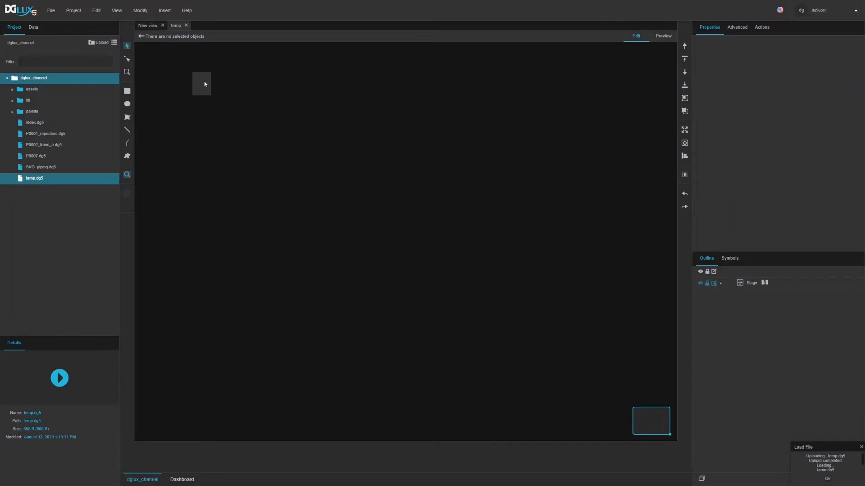
pyautogui.click(203, 82)
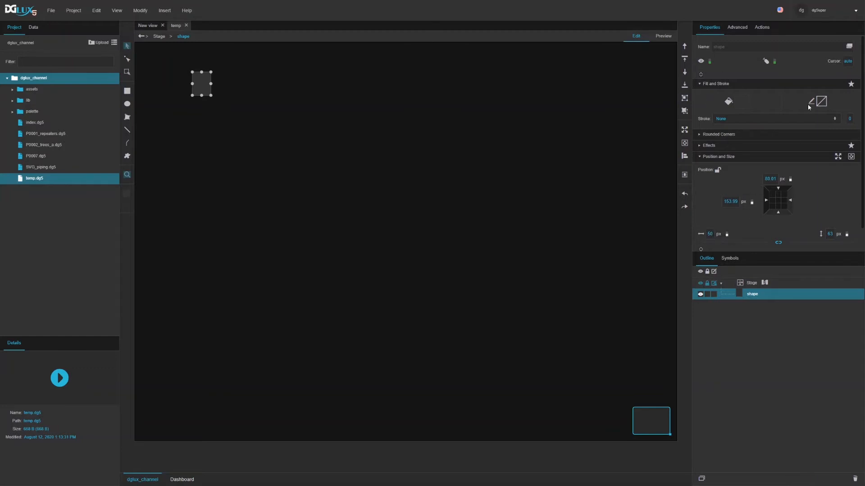
# Step: Open the Stage dataflow, invoke the changeState block, and save the file with the state active
pyautogui.click(764, 283)
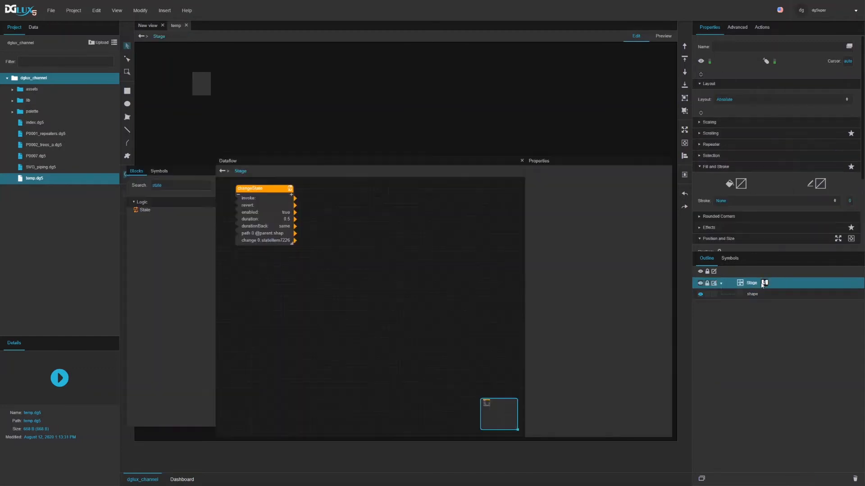
pyautogui.click(249, 218)
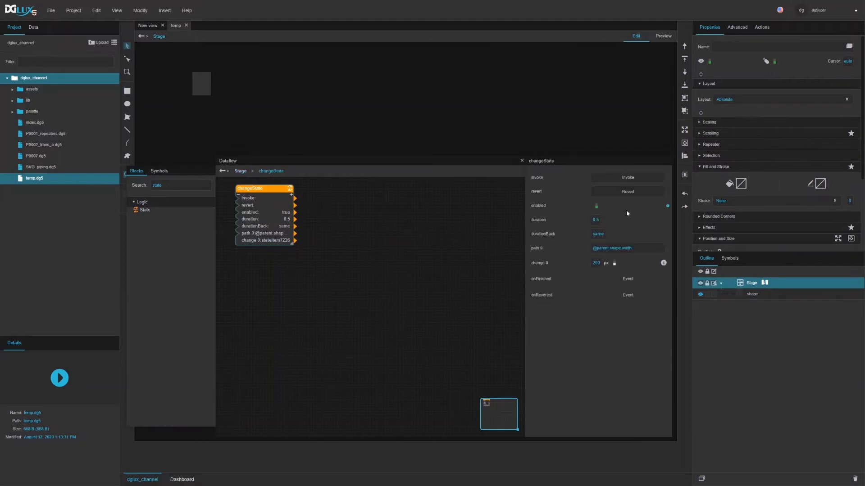
pyautogui.click(614, 177)
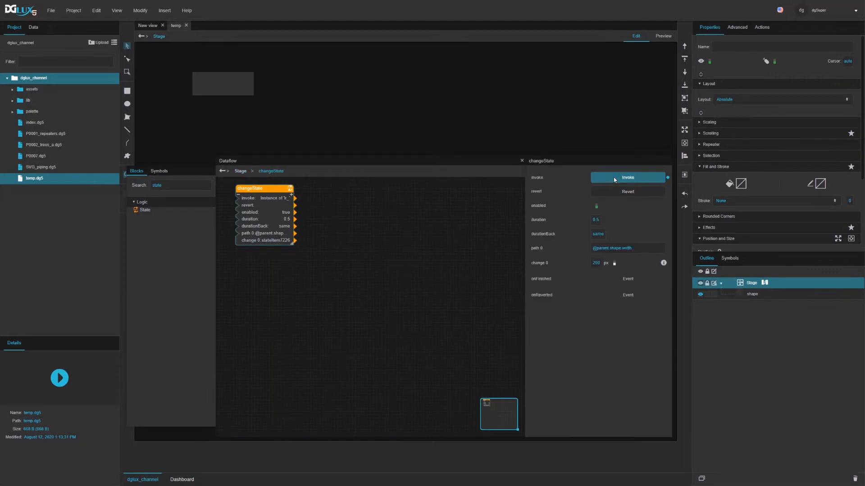
pyautogui.click(45, 12)
pyautogui.click(61, 63)
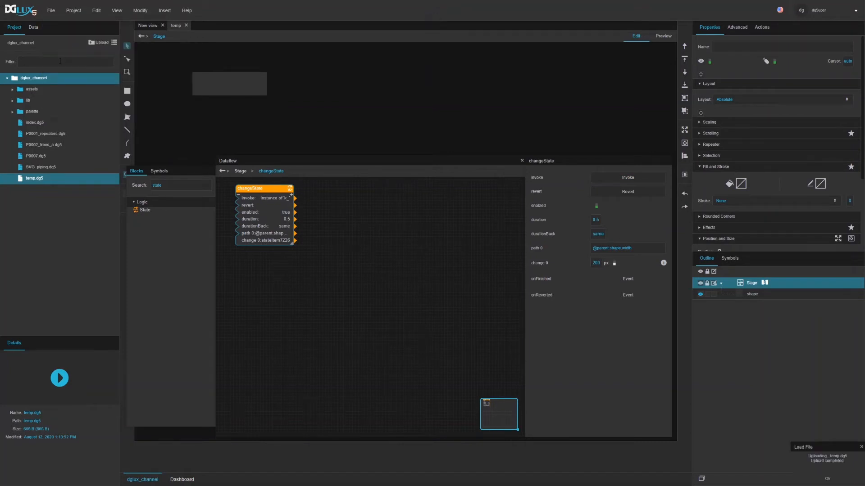
# Step: Reload temp.dg5 and inspect the rectangle's width as saved with the state invoked
pyautogui.click(186, 26)
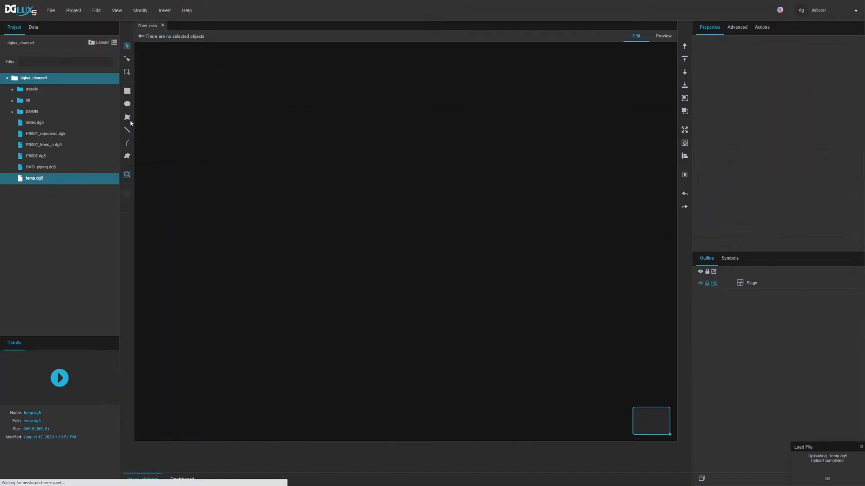
pyautogui.doubleClick(38, 179)
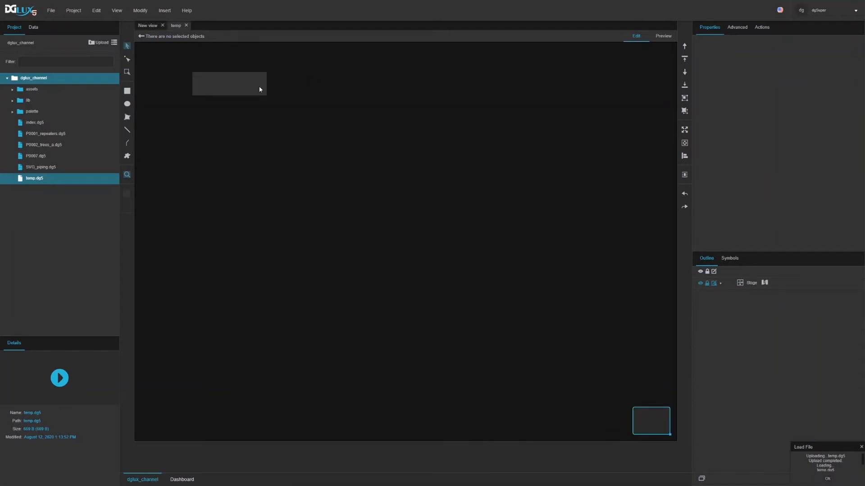
pyautogui.click(243, 86)
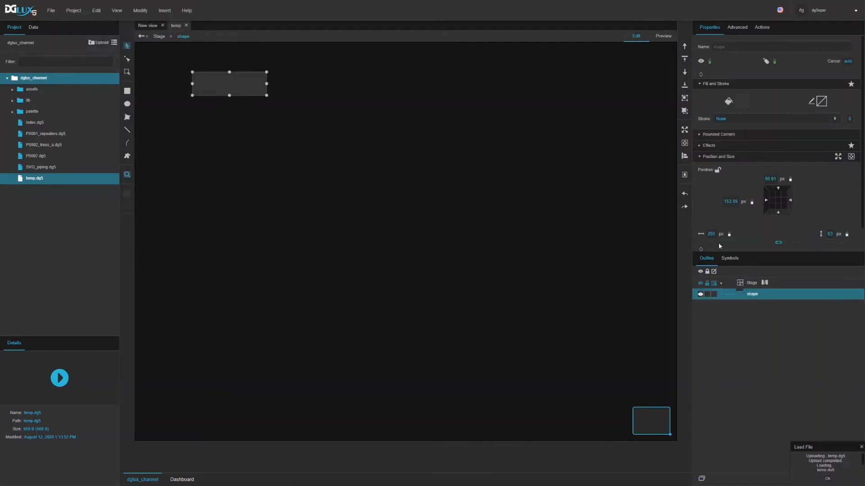
# Step: Show the changeState block in the Stage dataflow and reset the rectangle's width to 50 px
pyautogui.click(766, 284)
pyautogui.click(267, 229)
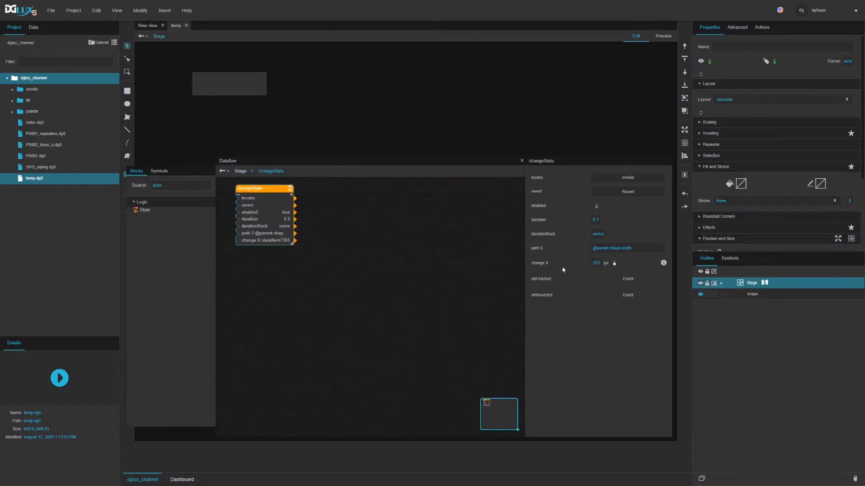
pyautogui.click(762, 297)
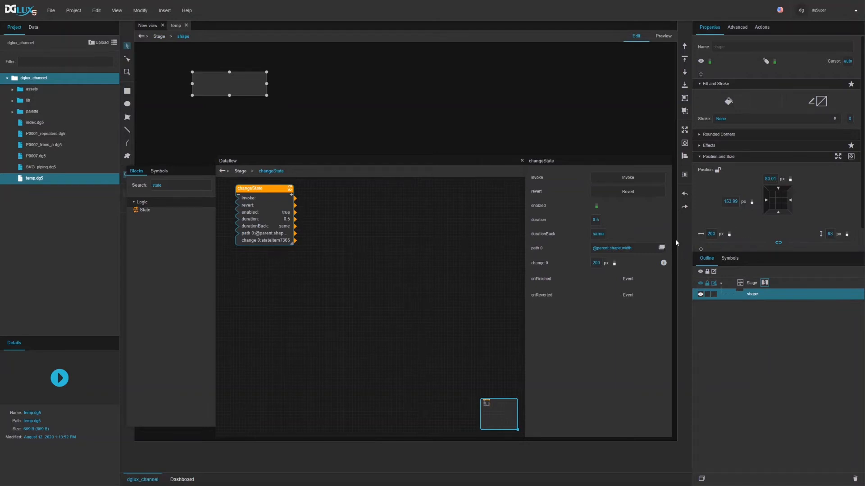
pyautogui.doubleClick(710, 233)
pyautogui.write('50')
pyautogui.press('Return')
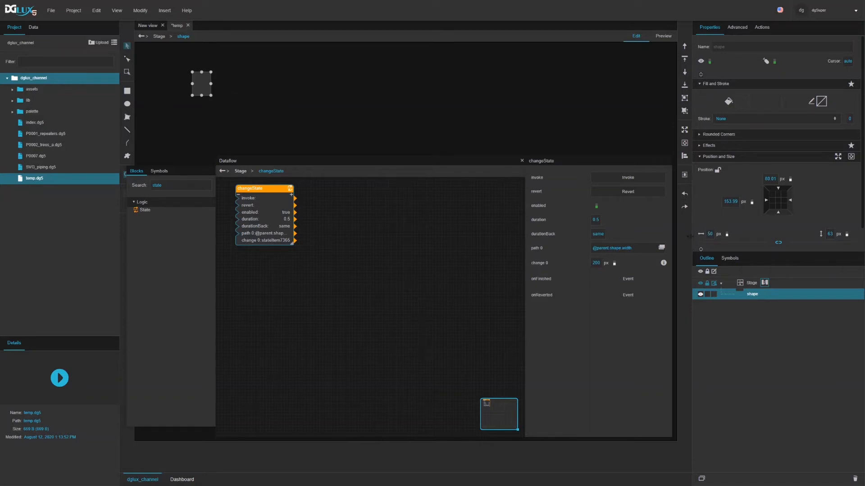
# Step: Enable disableSerialization in the advanced settings of change 0 and save the file
pyautogui.click(664, 263)
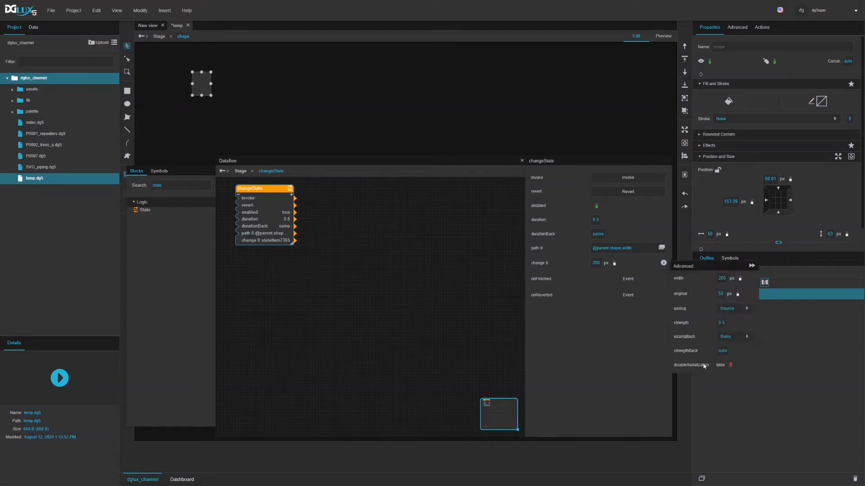
pyautogui.click(730, 366)
pyautogui.click(49, 14)
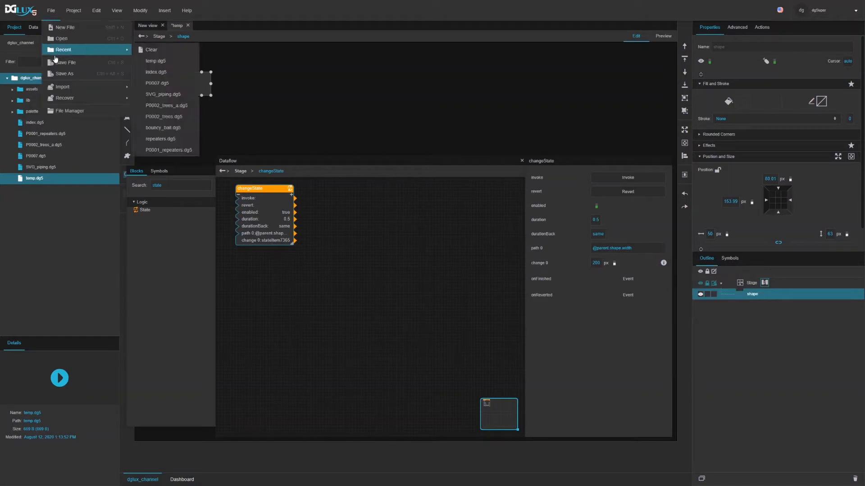
pyautogui.click(60, 64)
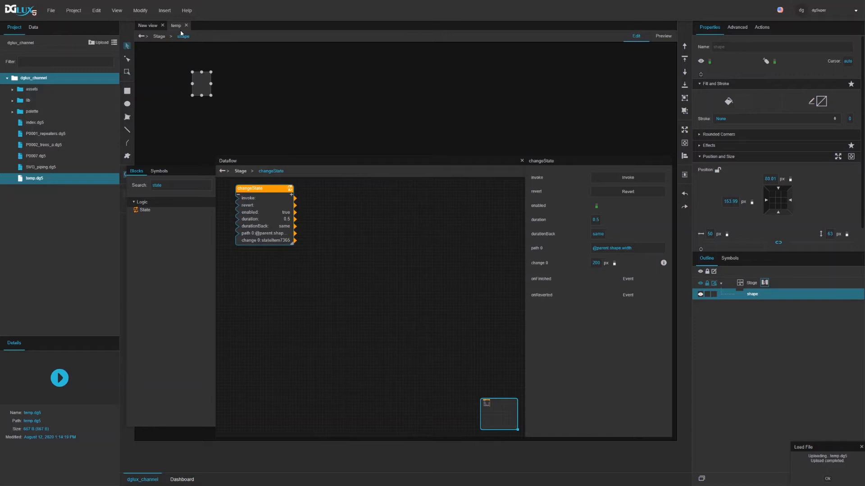
# Step: Reopen temp.dg5 and check the disableSerialization setting of change 0 in the Stage dataflow
pyautogui.click(187, 25)
pyautogui.doubleClick(35, 179)
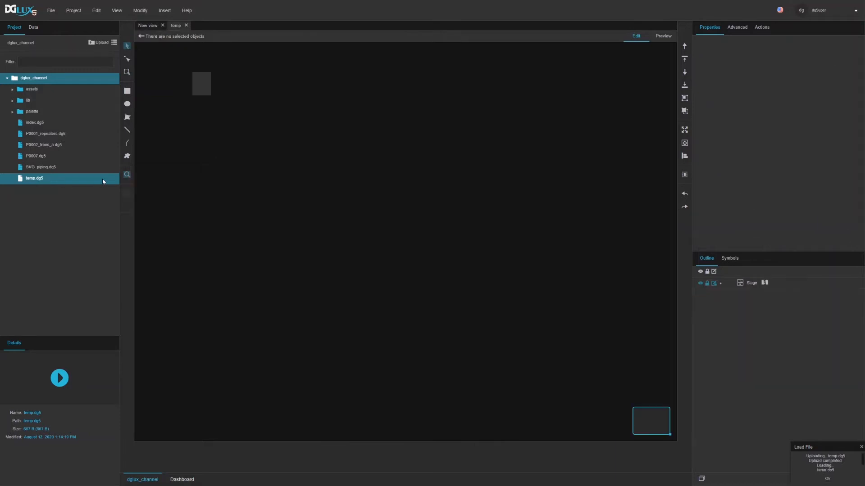
pyautogui.click(204, 83)
pyautogui.click(764, 283)
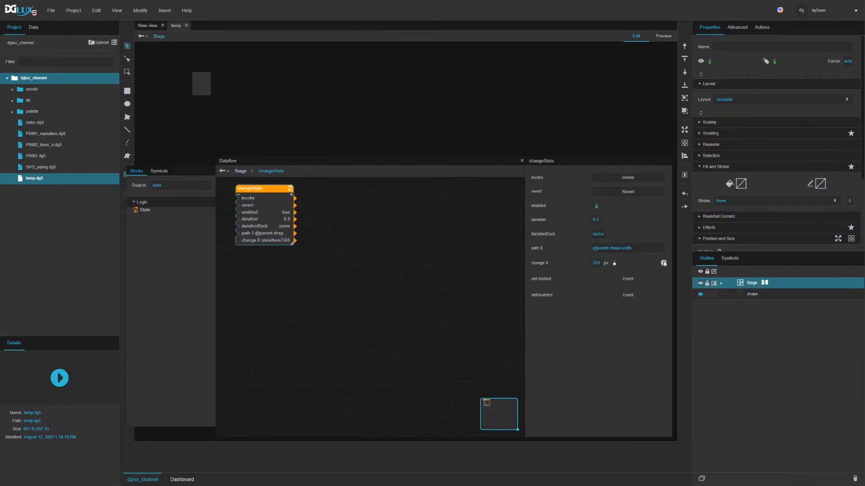
pyautogui.click(662, 263)
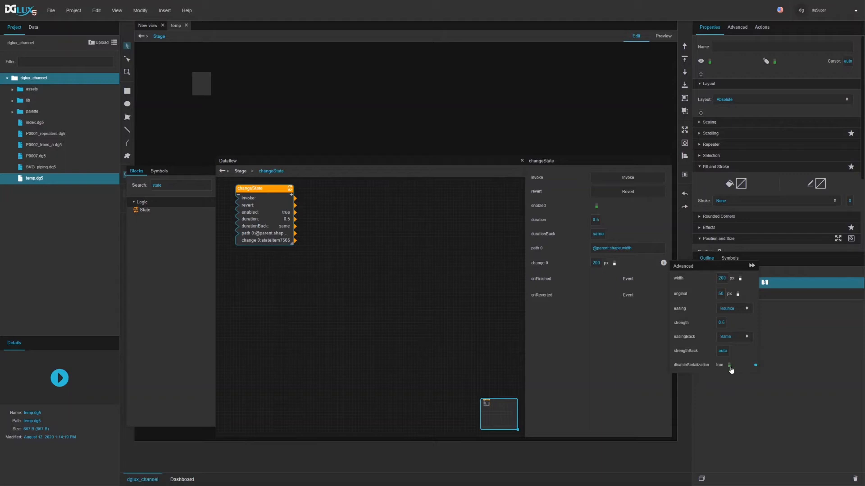
# Step: Invoke the changeState block with serialization disabled and save the file
pyautogui.click(604, 181)
pyautogui.click(604, 182)
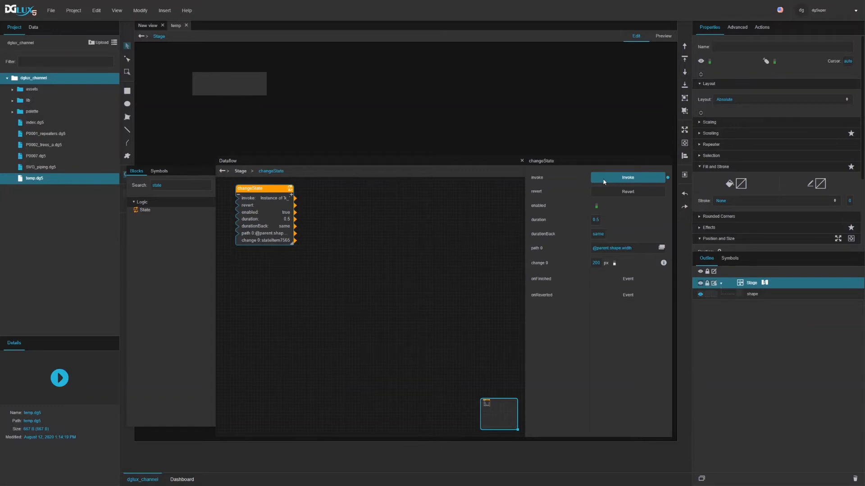
pyautogui.click(52, 13)
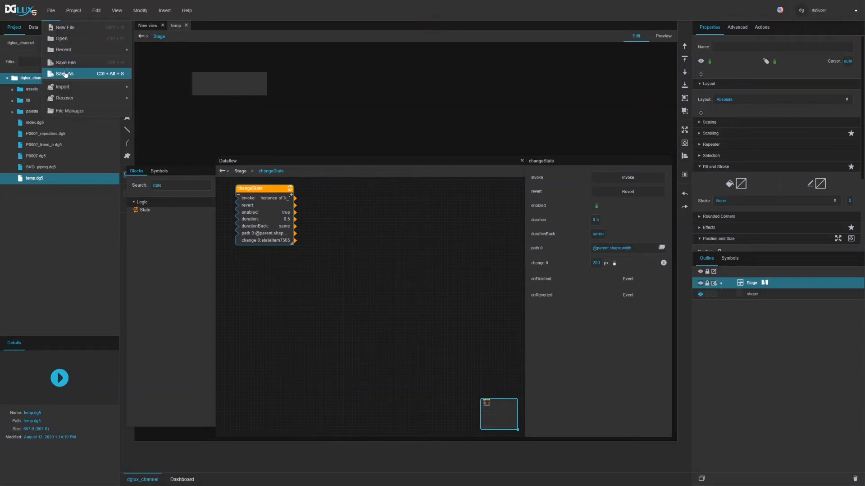
pyautogui.click(66, 63)
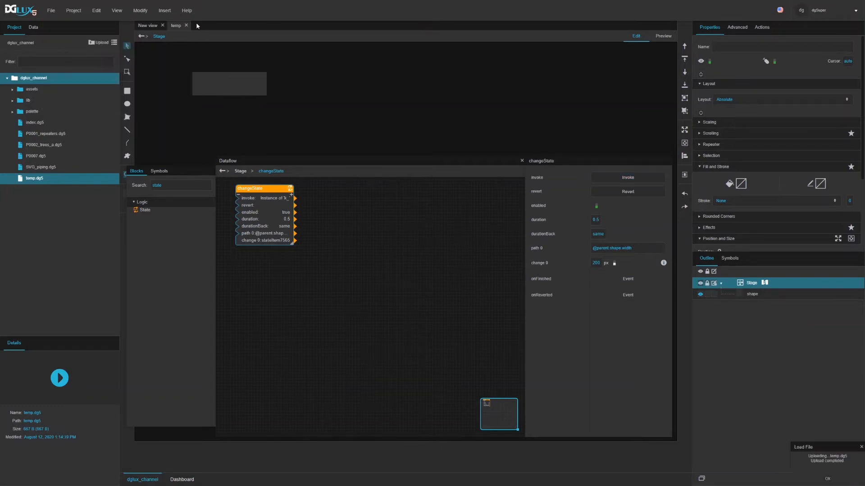
# Step: Reload temp.dg5 and check the rectangle's width and the advanced settings of change 0
pyautogui.click(186, 25)
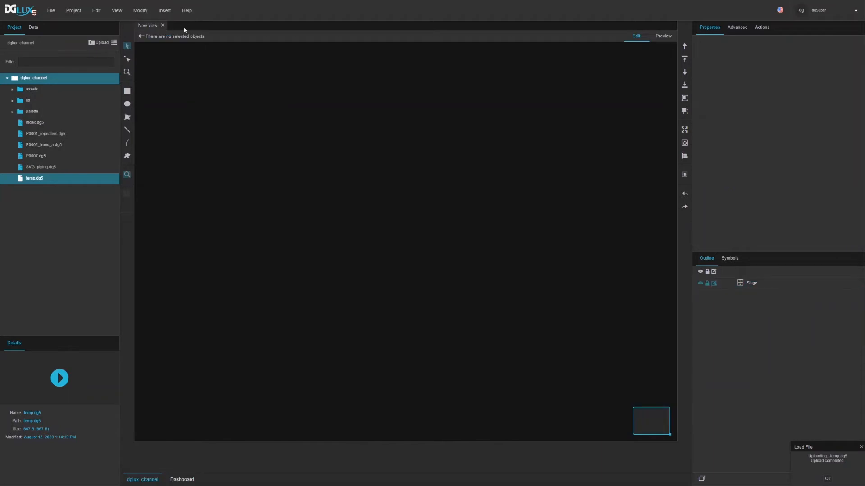
pyautogui.doubleClick(38, 182)
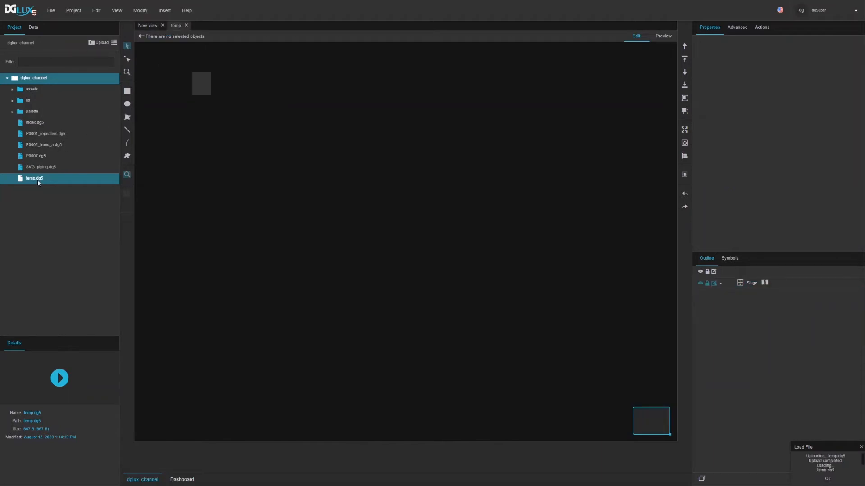
pyautogui.click(204, 90)
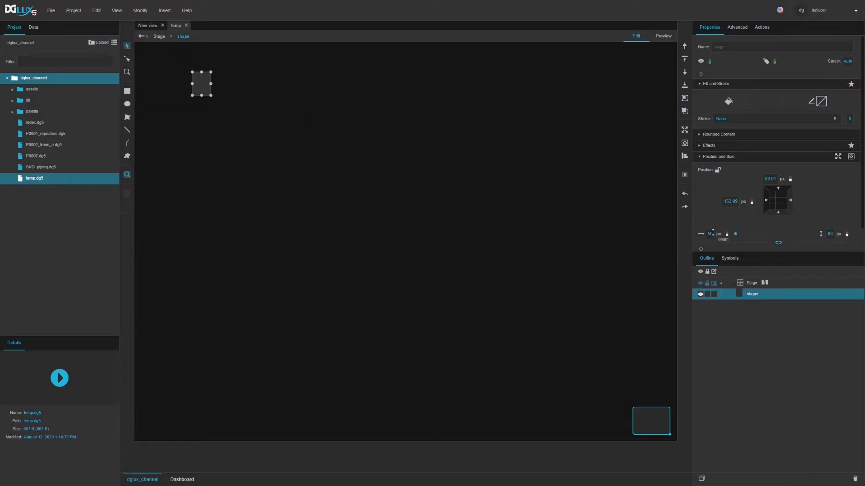
pyautogui.click(764, 283)
pyautogui.click(276, 232)
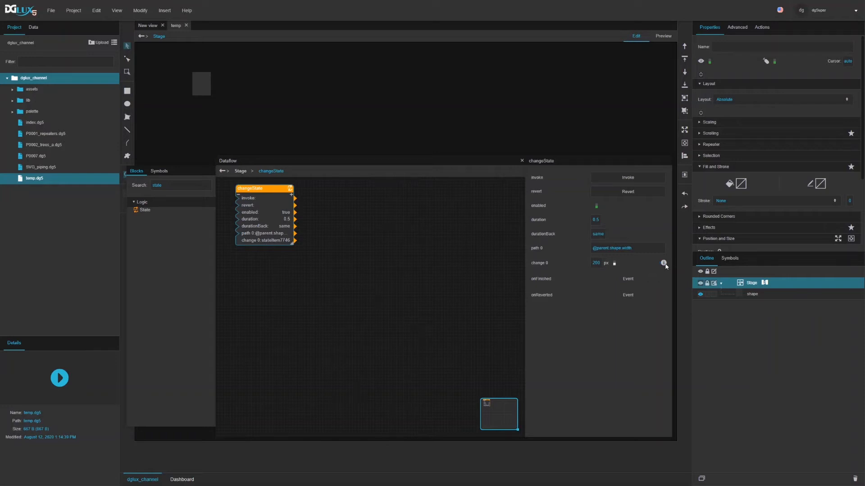
pyautogui.click(663, 263)
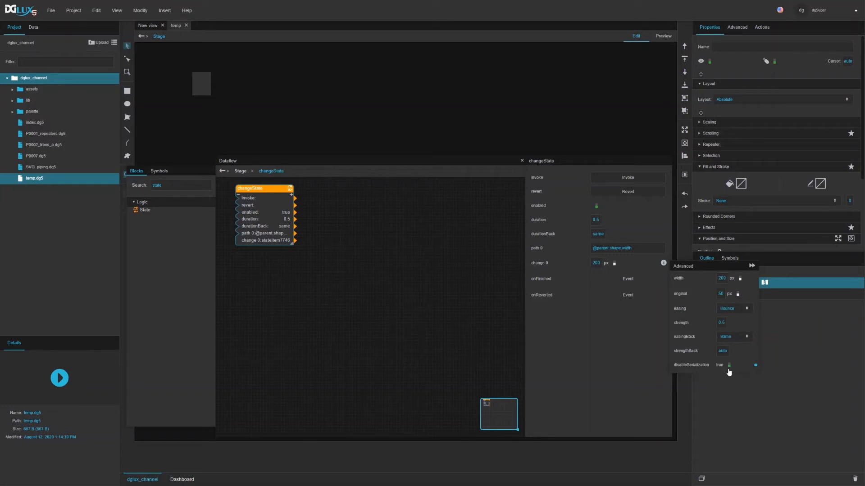
# Step: Add two extra path and change pairs to the changeState block and remove both again
pyautogui.click(262, 189)
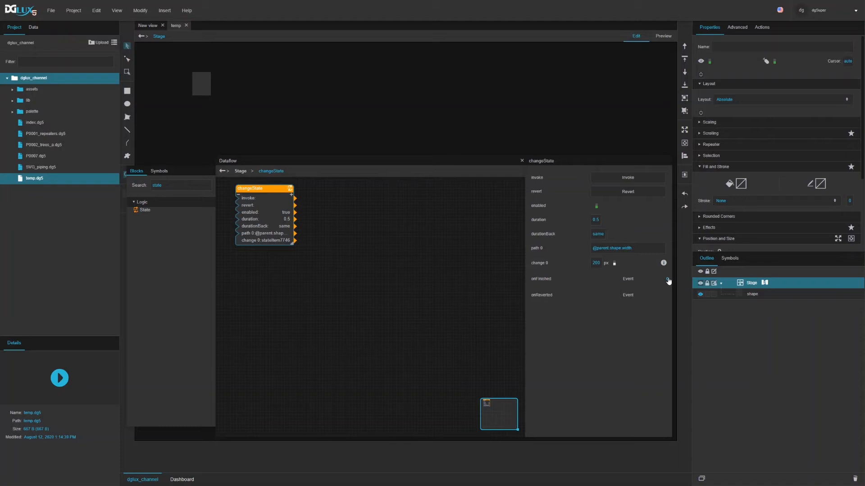
pyautogui.click(291, 197)
pyautogui.click(291, 196)
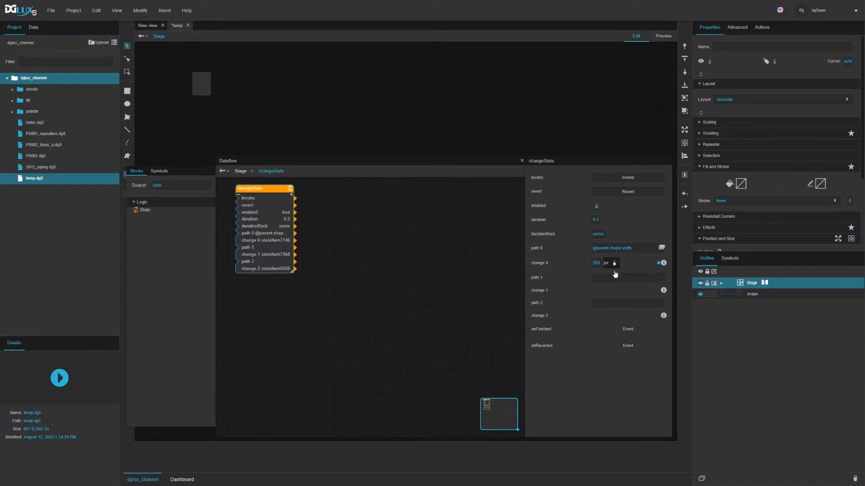
pyautogui.click(615, 278)
pyautogui.click(615, 277)
pyautogui.click(613, 281)
pyautogui.click(238, 195)
pyautogui.click(238, 195)
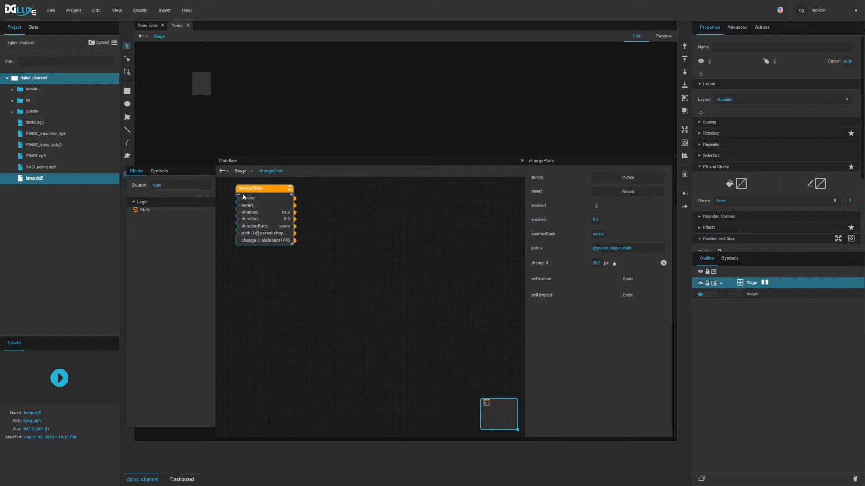
# Step: Shift the changeState block slightly down in the dataflow and invoke the state
pyautogui.moveTo(264, 190); pyautogui.dragTo(265, 196)
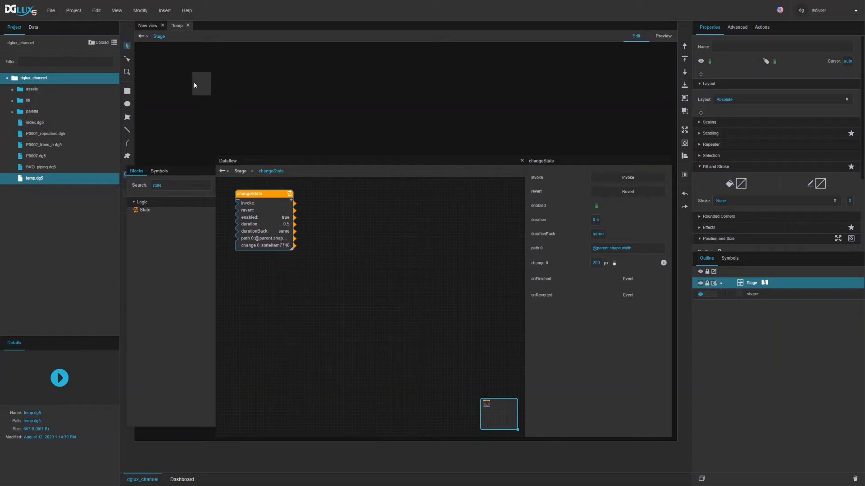
pyautogui.click(616, 177)
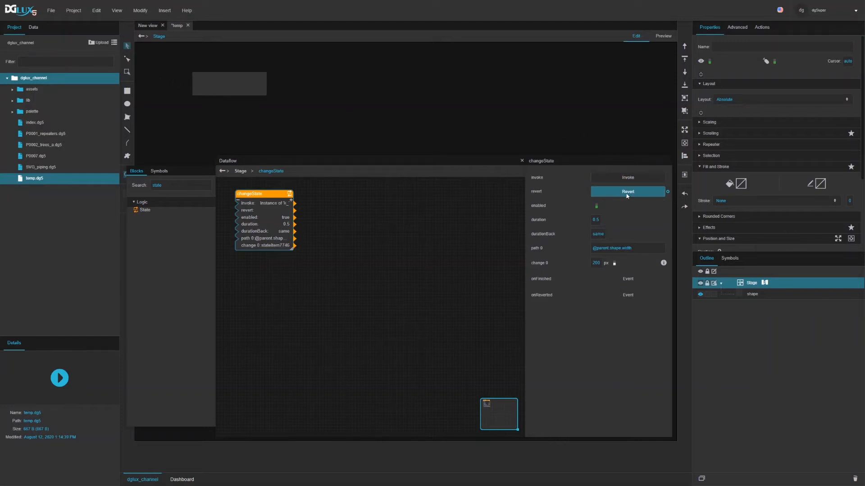
# Step: Revert the changeState block, paste a copy of it and place the copy beside the original in the dataflow
pyautogui.click(626, 196)
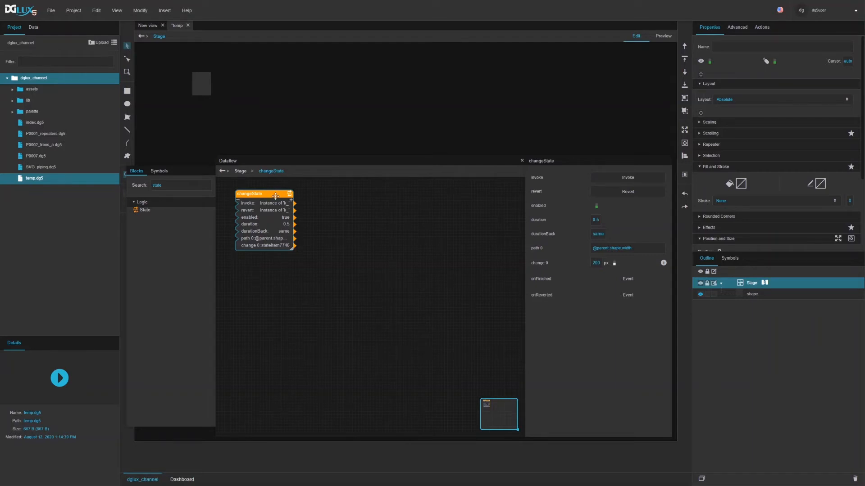
pyautogui.hotkey('ctrl', 'v')
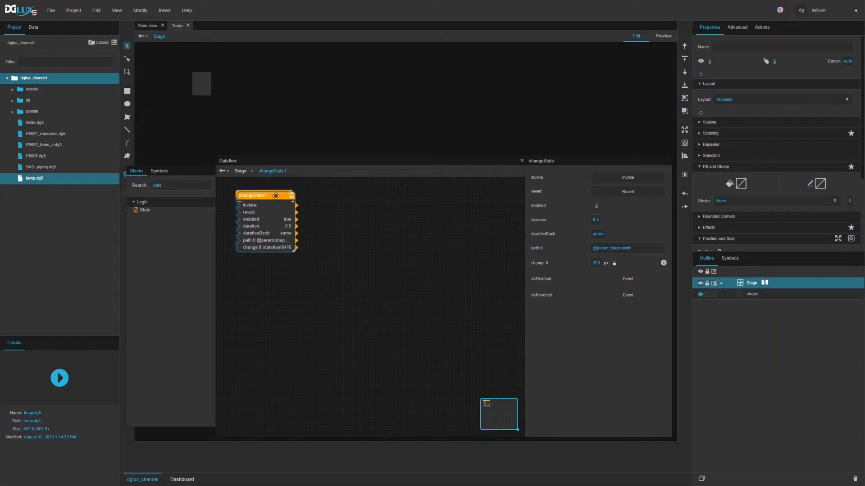
pyautogui.moveTo(274, 195); pyautogui.dragTo(349, 195)
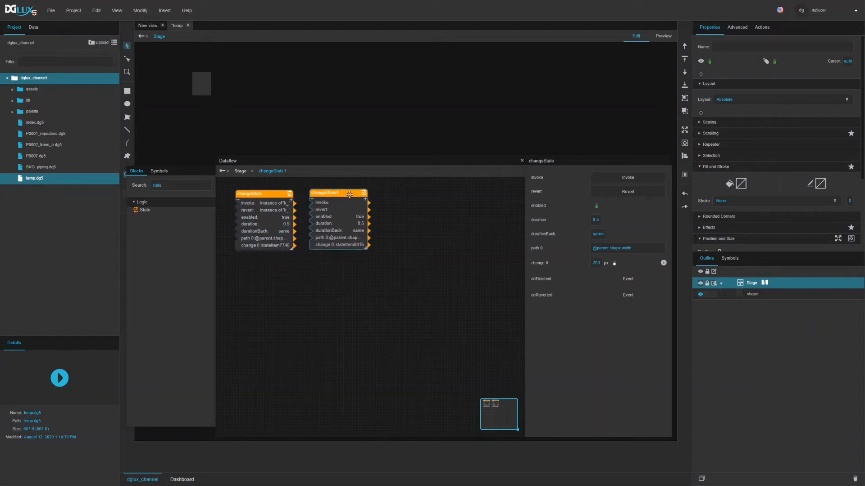
# Step: Bind changeState's onFinished event to the invoke property of changeState1 and pin onFinished on the block
pyautogui.click(262, 233)
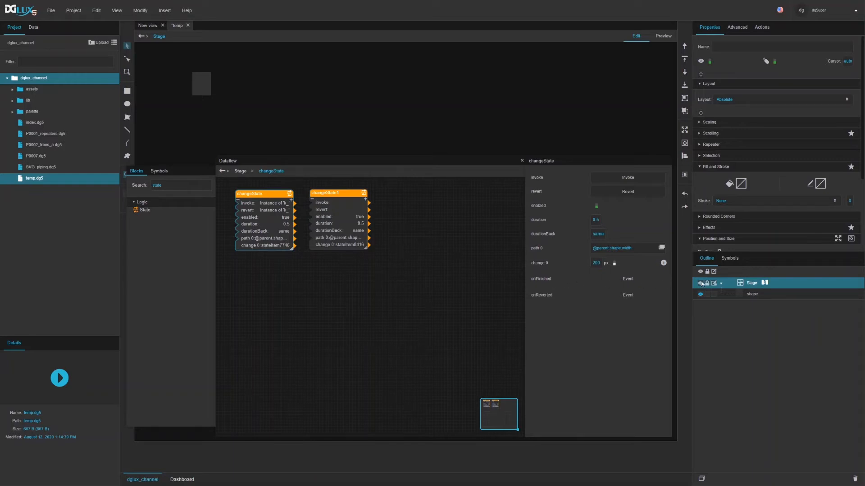
pyautogui.moveTo(667, 279); pyautogui.dragTo(324, 203)
pyautogui.rightClick(668, 282)
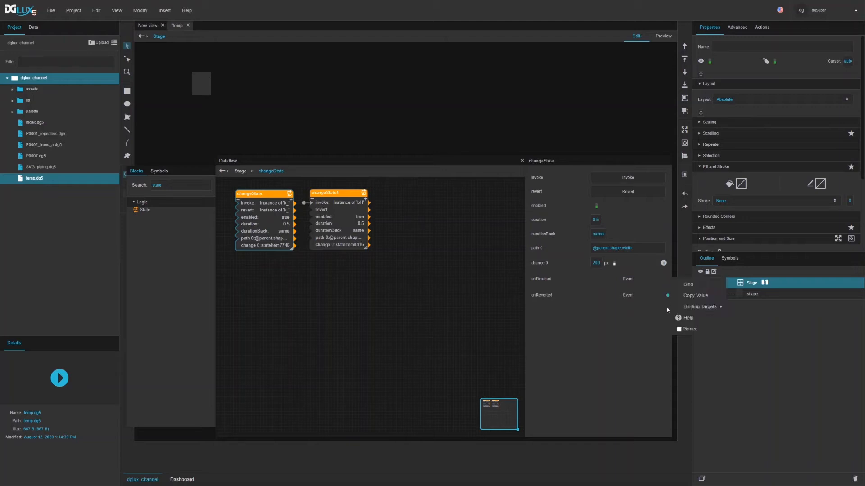
pyautogui.click(681, 330)
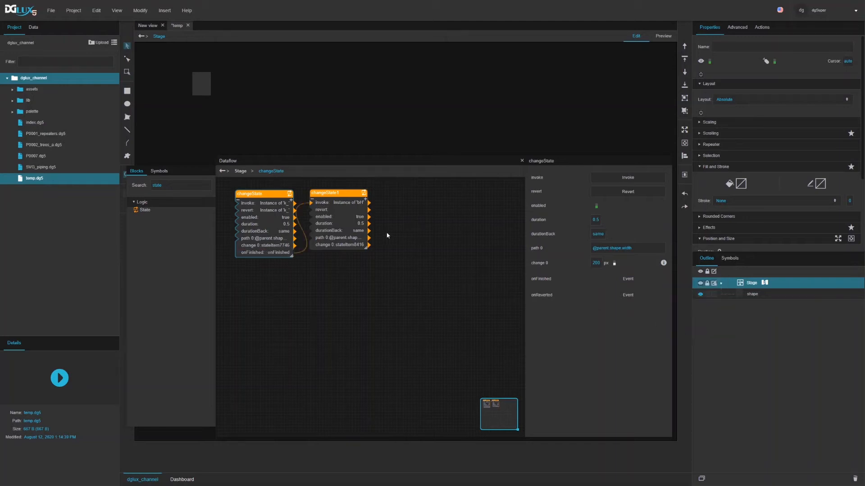
# Step: Set change 0 of changeState1 to 50 px and invoke changeState to run the chained animation
pyautogui.moveTo(338, 194); pyautogui.dragTo(344, 196)
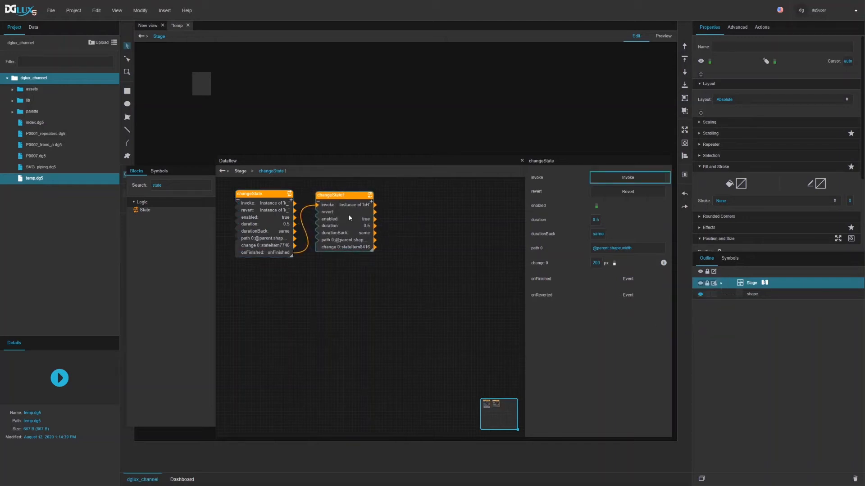
pyautogui.doubleClick(596, 263)
pyautogui.write('50')
pyautogui.click(240, 193)
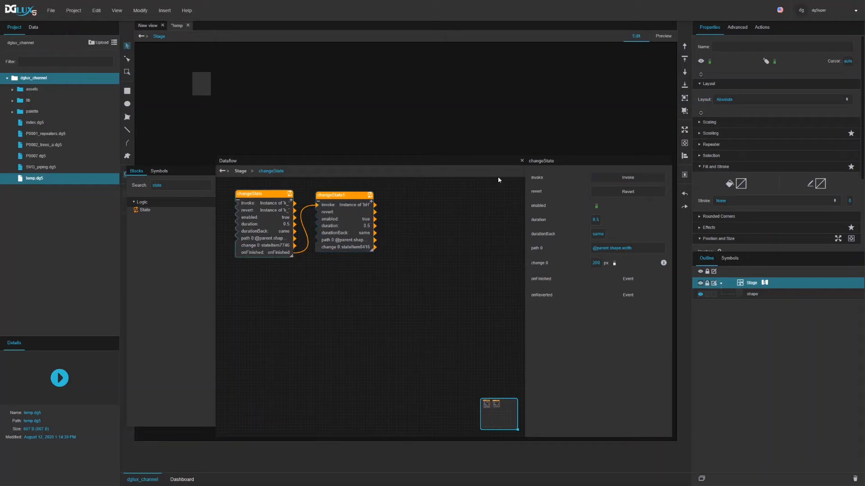
pyautogui.click(623, 183)
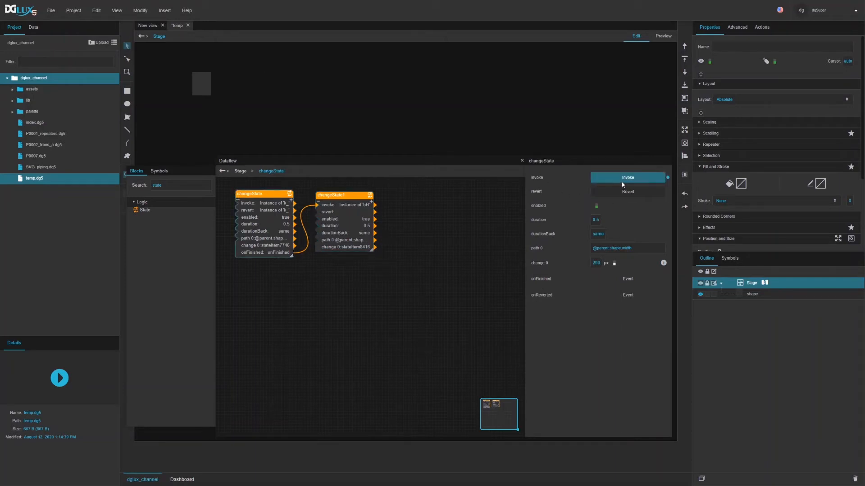
pyautogui.click(623, 182)
# Step: Nudge changeState1 closer to changeState, narrow it slightly and reset the binding on its invoke property
pyautogui.click(347, 224)
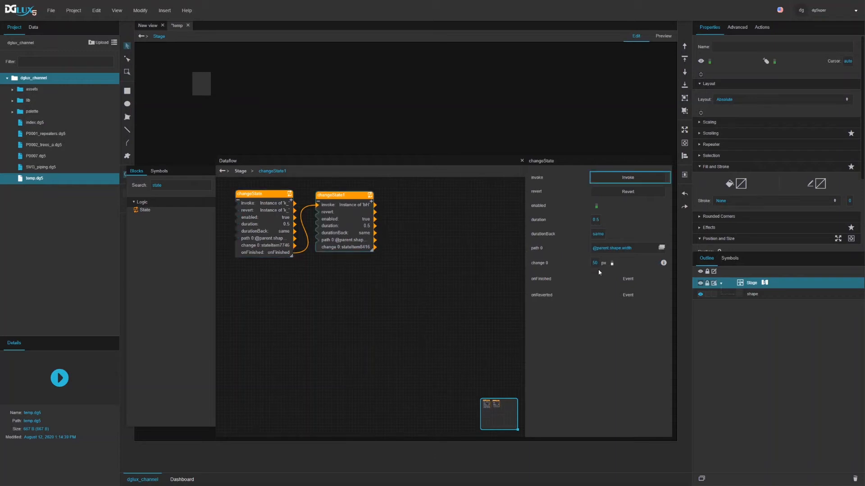
pyautogui.moveTo(342, 194); pyautogui.dragTo(335, 193)
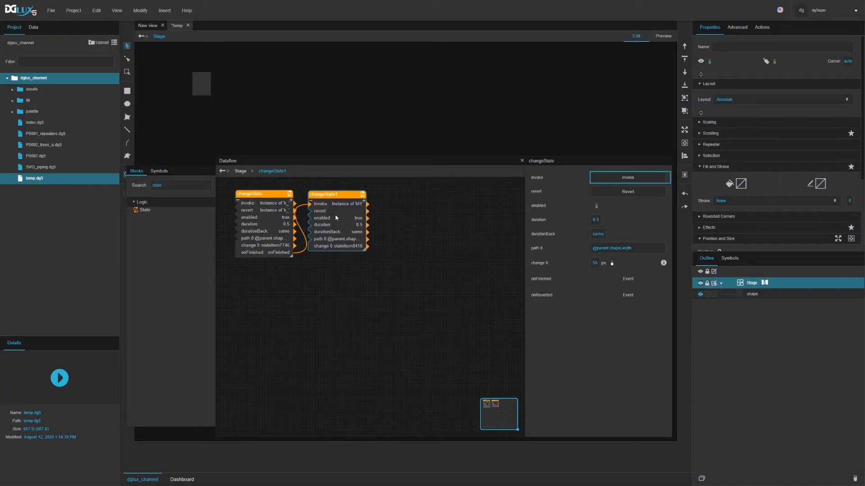
pyautogui.moveTo(365, 250); pyautogui.dragTo(358, 251)
pyautogui.click(280, 231)
pyautogui.click(326, 225)
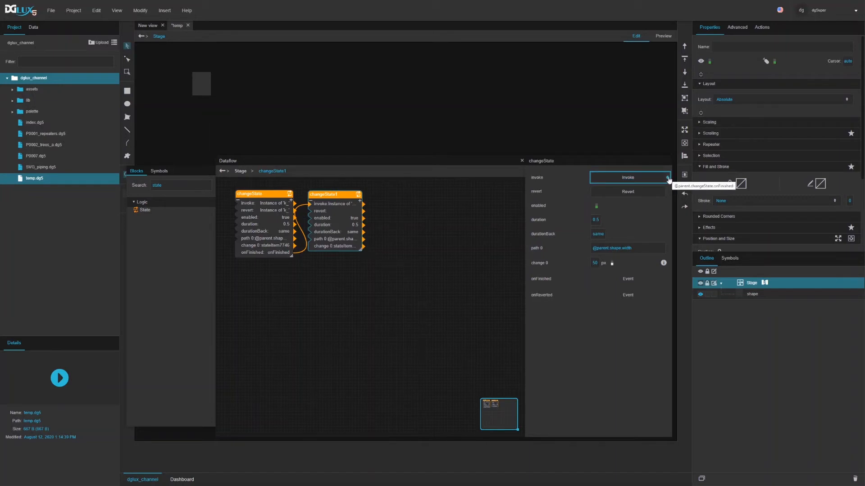
pyautogui.click(669, 180)
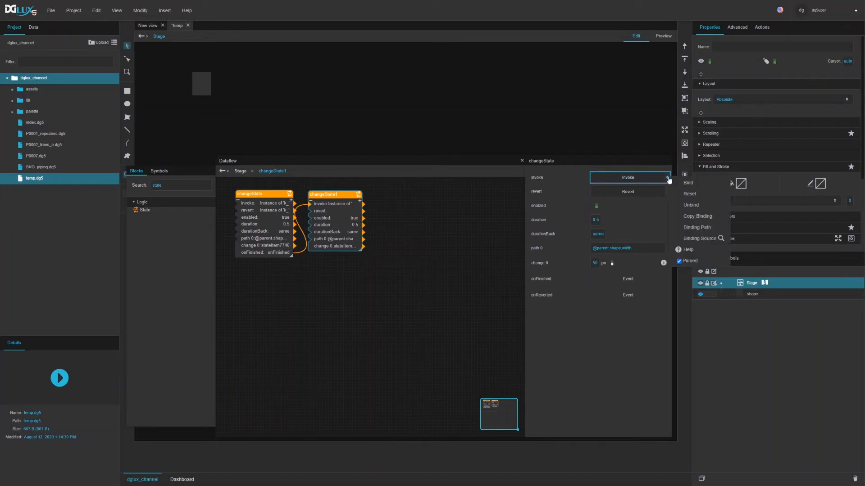
pyautogui.click(687, 199)
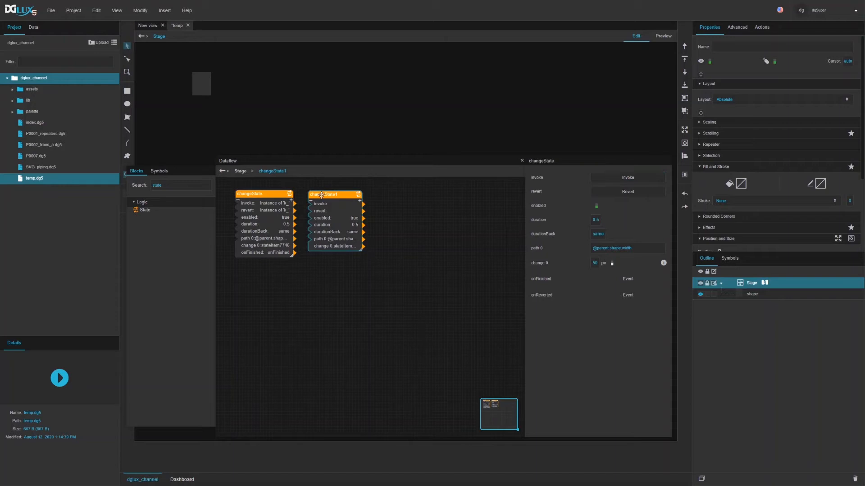
# Step: Reconnect changeState's onFinished to changeState1's invoke with the two blocks spaced apart, and invoke changeState
pyautogui.moveTo(320, 193); pyautogui.dragTo(380, 194)
pyautogui.moveTo(276, 196); pyautogui.dragTo(311, 198)
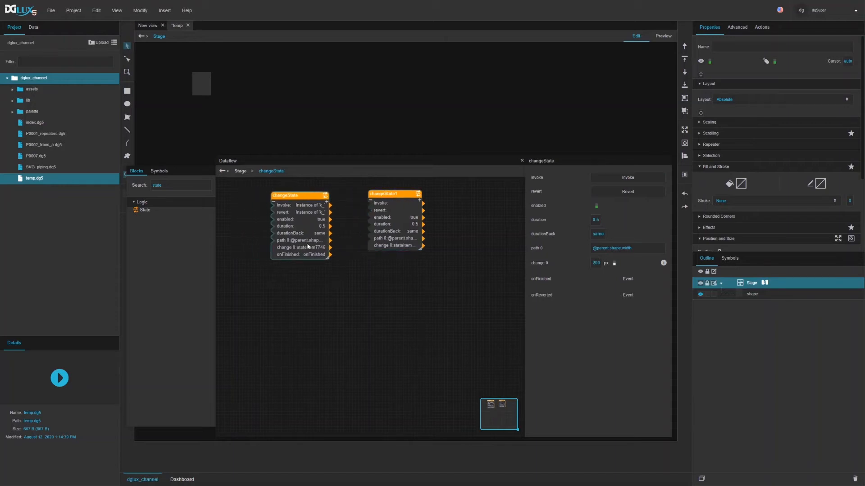
pyautogui.moveTo(319, 251); pyautogui.dragTo(365, 197)
pyautogui.click(308, 196)
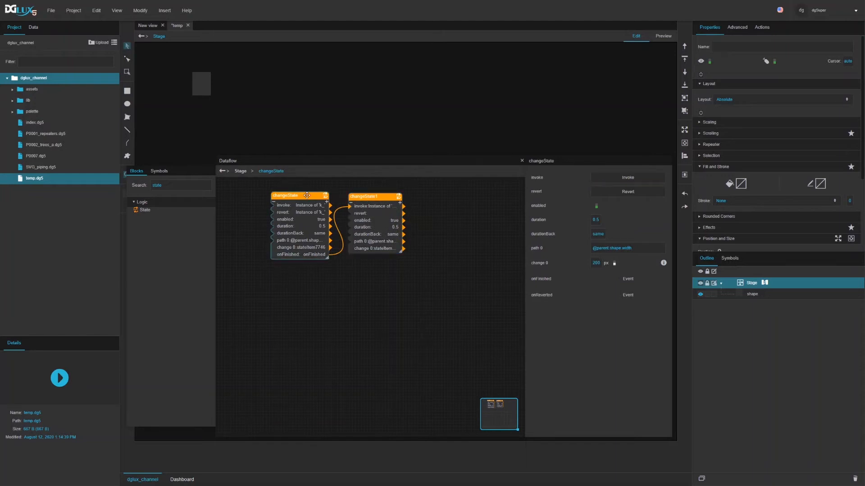
pyautogui.click(623, 181)
# Step: Add a String block below changeState and bind its value to changeState's invoke property
pyautogui.doubleClick(178, 189)
pyautogui.write('st')
pyautogui.moveTo(140, 212); pyautogui.dragTo(274, 206)
# Step: Trigger the state with the string values d, df and dfd, and reset the string's value
pyautogui.click(270, 279)
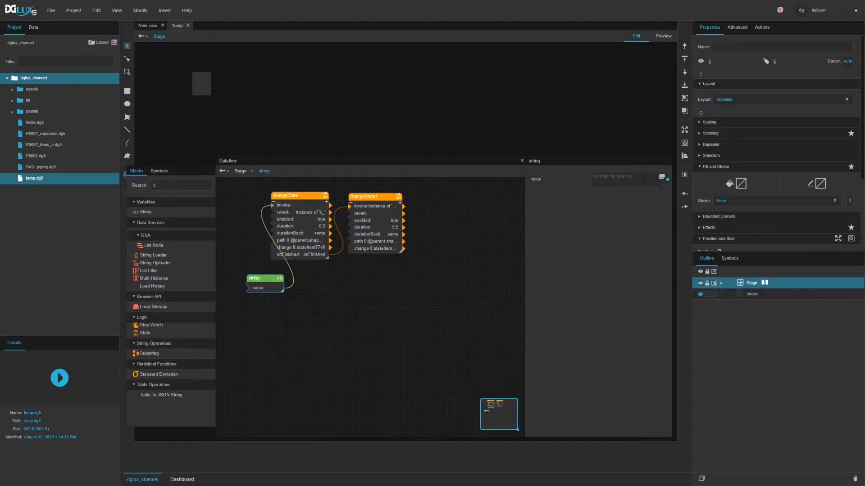
pyautogui.click(643, 178)
pyautogui.write('d')
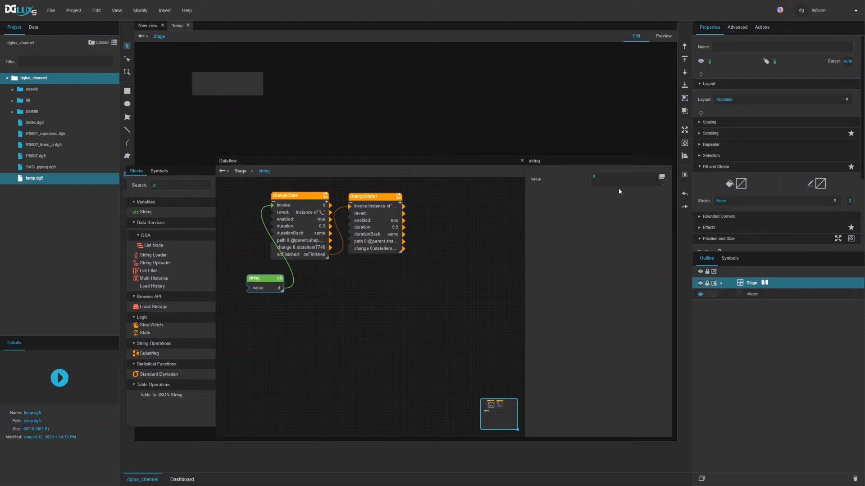
pyautogui.write('f')
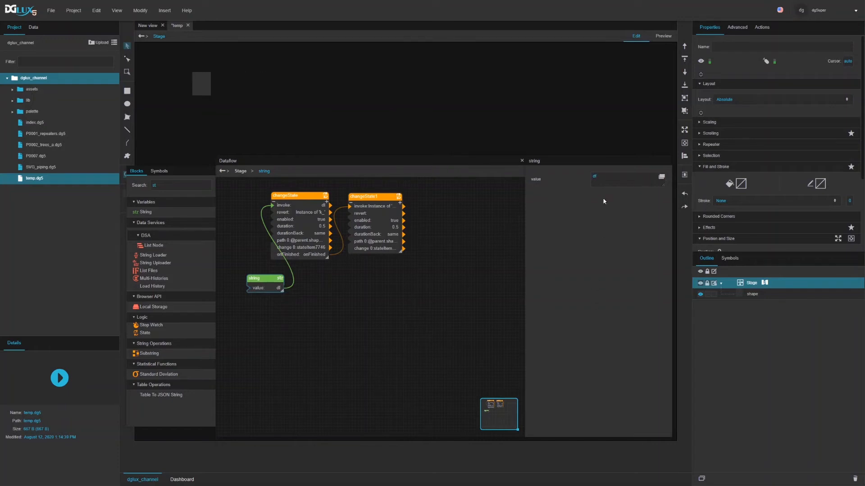
pyautogui.write('d')
pyautogui.click(668, 181)
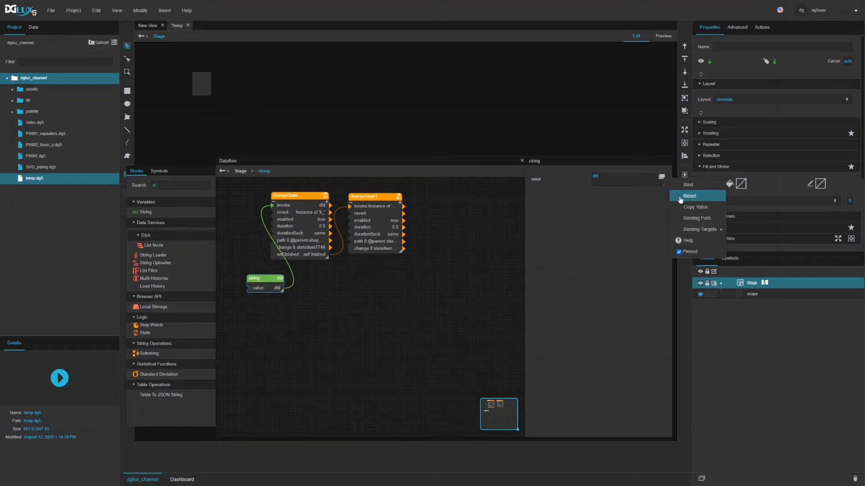
pyautogui.click(681, 197)
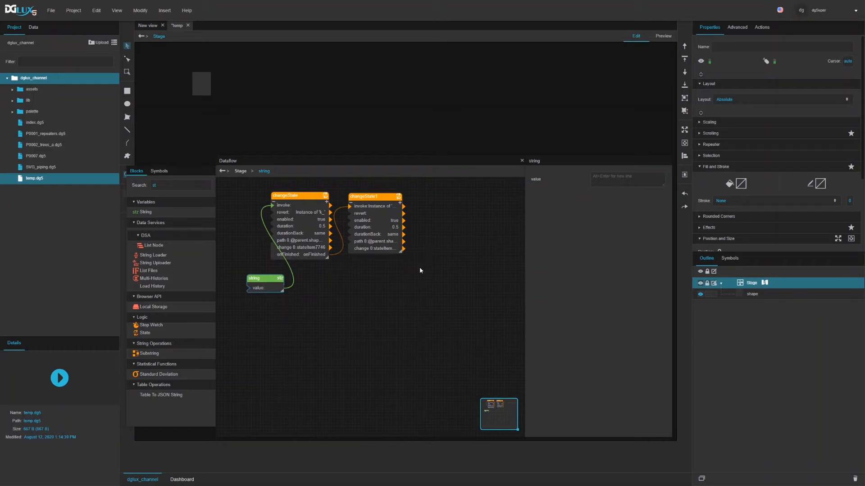
# Step: Invoke changeState directly and line up the string block and both state blocks in one row
pyautogui.click(305, 214)
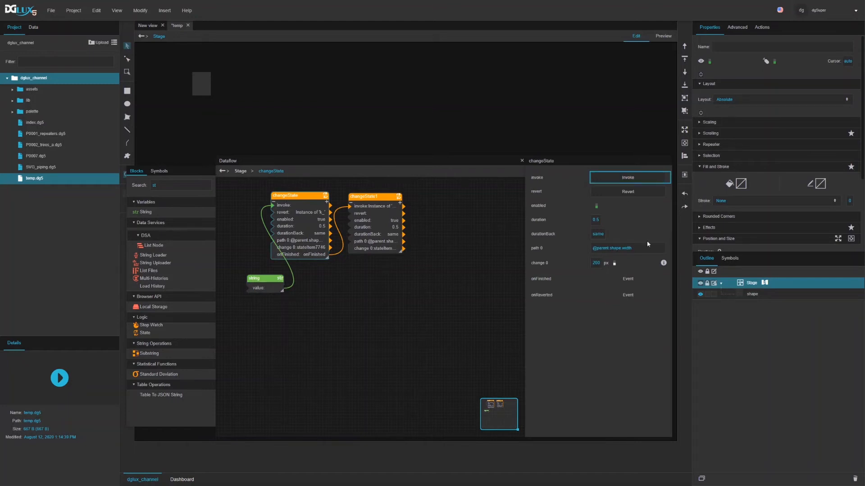
pyautogui.click(627, 181)
pyautogui.keyDown('shift'); pyautogui.click(383, 197); pyautogui.keyUp('shift')
pyautogui.moveTo(301, 197); pyautogui.dragTo(353, 196)
pyautogui.moveTo(266, 278); pyautogui.dragTo(265, 196)
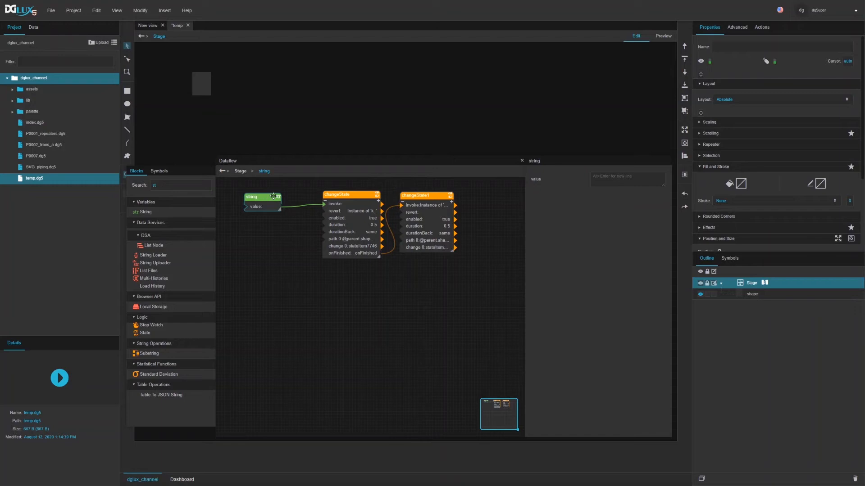
pyautogui.moveTo(241, 196); pyautogui.dragTo(240, 193)
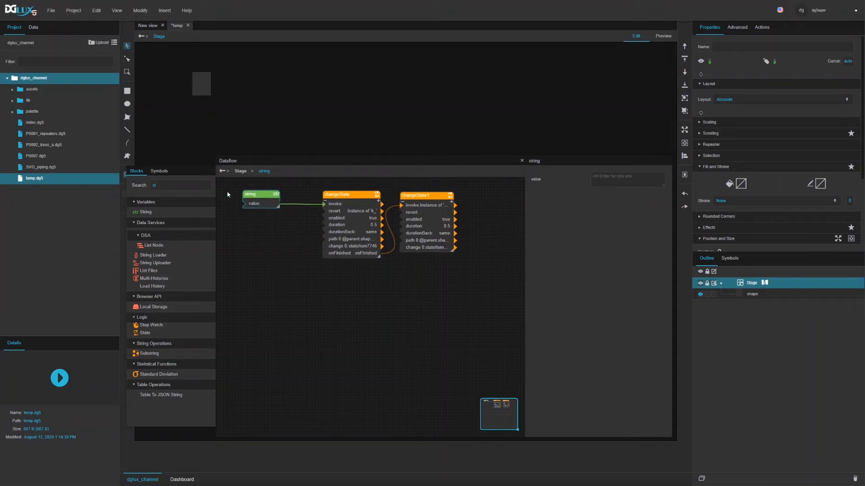
# Step: Add an If block under the string block and bind the string's value to its input 0
pyautogui.click(187, 185)
pyautogui.write('if')
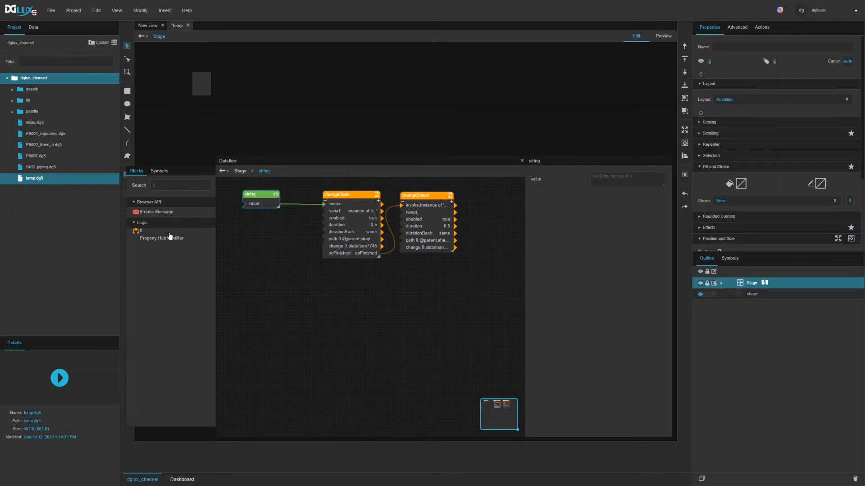
pyautogui.moveTo(136, 232); pyautogui.dragTo(238, 229)
pyautogui.moveTo(279, 206); pyautogui.dragTo(241, 246)
# Step: Set the If block's then to x with else bound to input 0, and connect its output to changeState's invoke
pyautogui.click(249, 255)
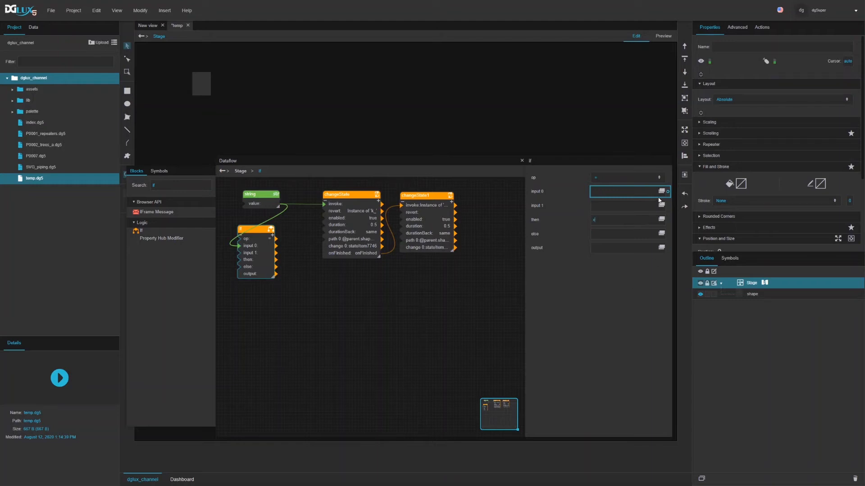
pyautogui.moveTo(667, 191); pyautogui.dragTo(624, 235)
pyautogui.moveTo(274, 273); pyautogui.dragTo(327, 204)
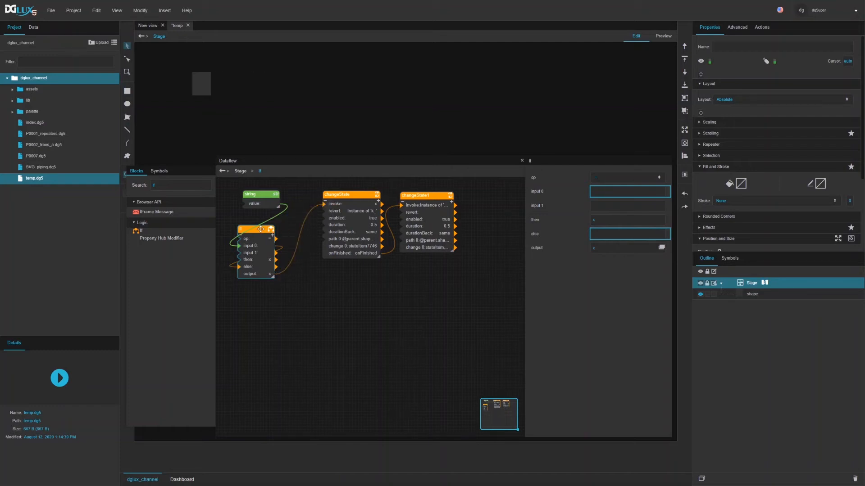
pyautogui.moveTo(262, 227); pyautogui.dragTo(268, 217)
# Step: Test the If block with the string value gh, reset the value and tuck the If block closer under the string block
pyautogui.click(261, 204)
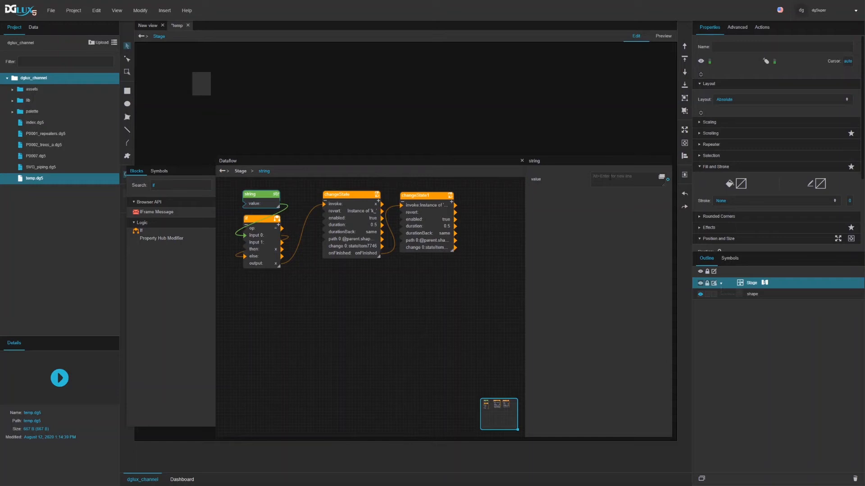
pyautogui.write('gh')
pyautogui.click(668, 180)
pyautogui.click(671, 206)
pyautogui.moveTo(270, 220); pyautogui.dragTo(265, 202)
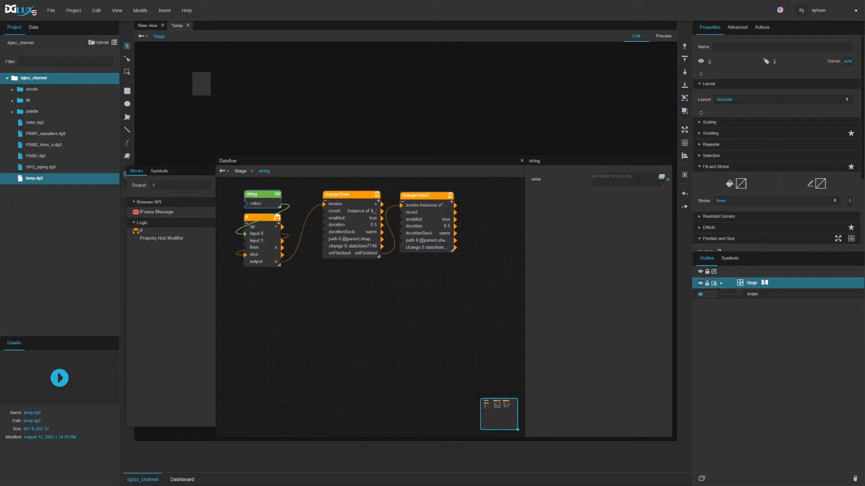
# Step: Test the trigger with the string values qq and x, and reset the string's value
pyautogui.write('qq')
pyautogui.hotkey('ctrl', 'a')
pyautogui.write('x')
pyautogui.click(667, 180)
pyautogui.click(678, 196)
# Step: Move changeState and changeState1 closer to the If block with their headers level
pyautogui.moveTo(334, 196); pyautogui.dragTo(321, 205)
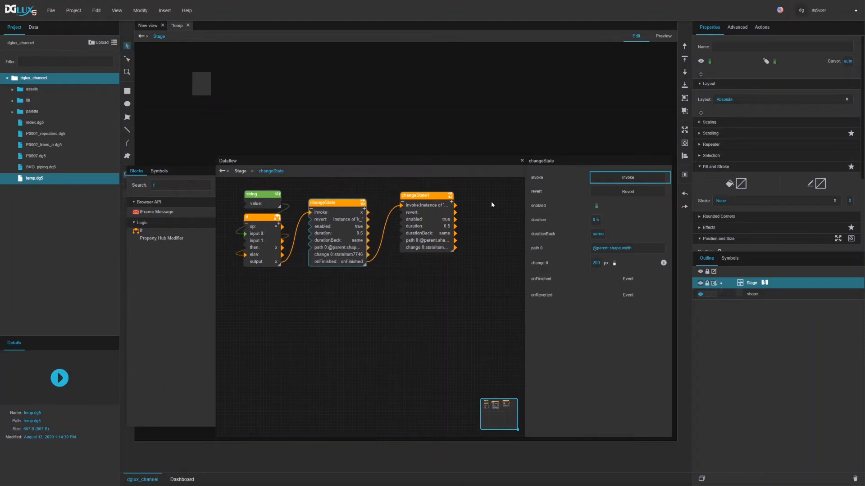
pyautogui.click(266, 263)
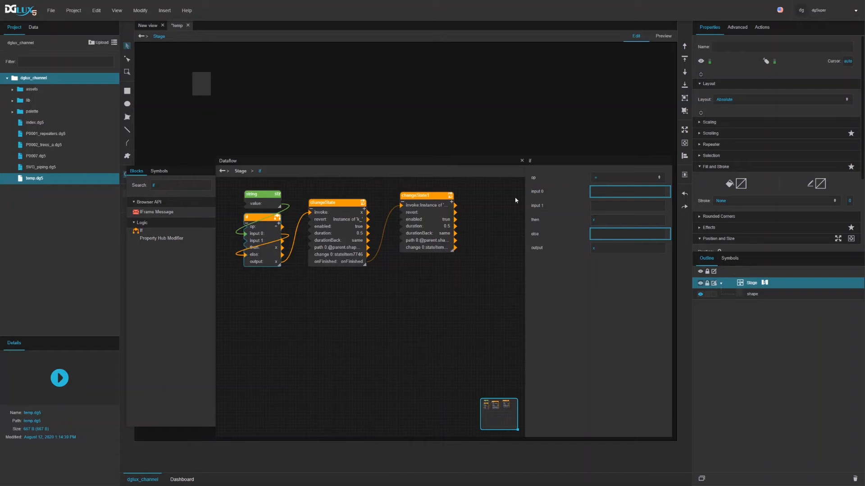
pyautogui.moveTo(442, 197); pyautogui.dragTo(431, 204)
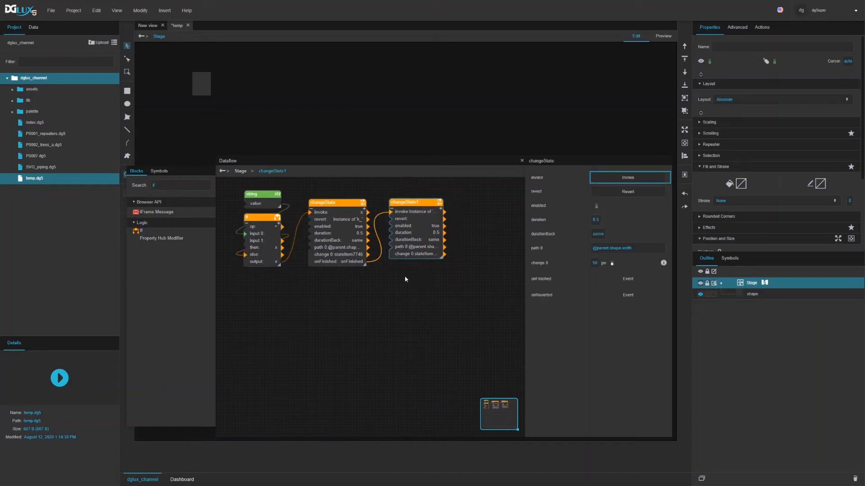
# Step: Bind the rectangle's onClick event to changeState's invoke, after reviewing the shape's available action events
pyautogui.click(323, 234)
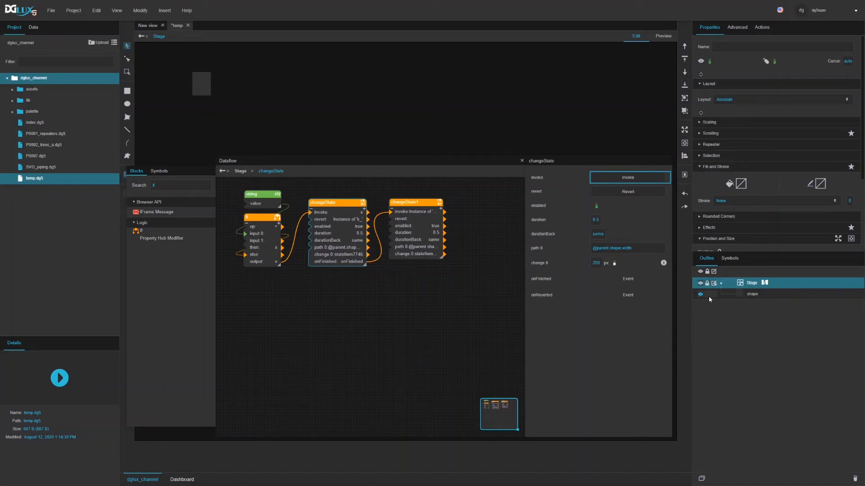
pyautogui.click(744, 294)
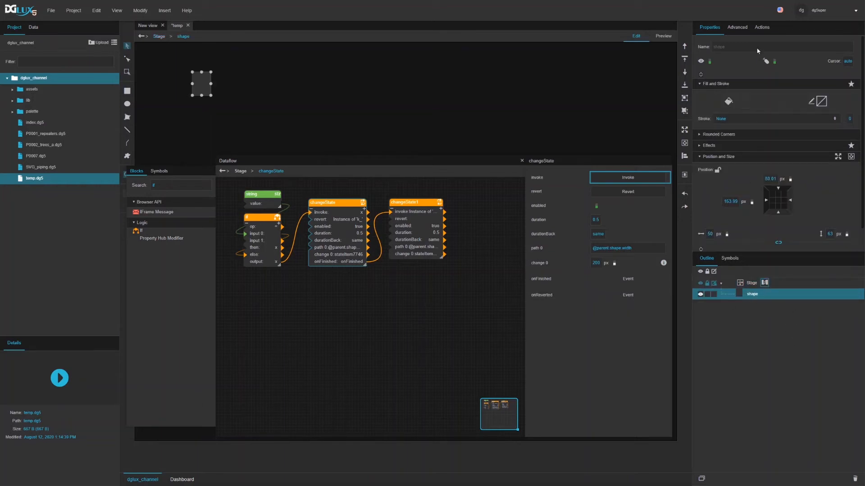
pyautogui.click(760, 30)
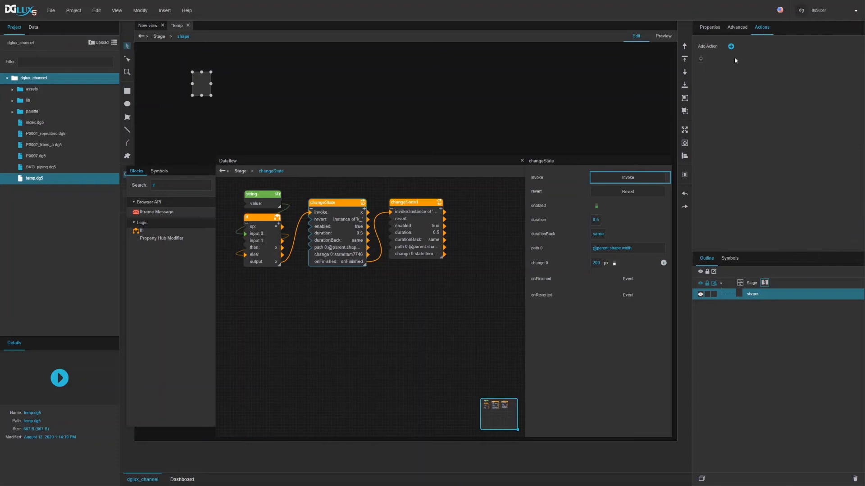
pyautogui.click(700, 58)
pyautogui.scroll(-3, 737, 205)
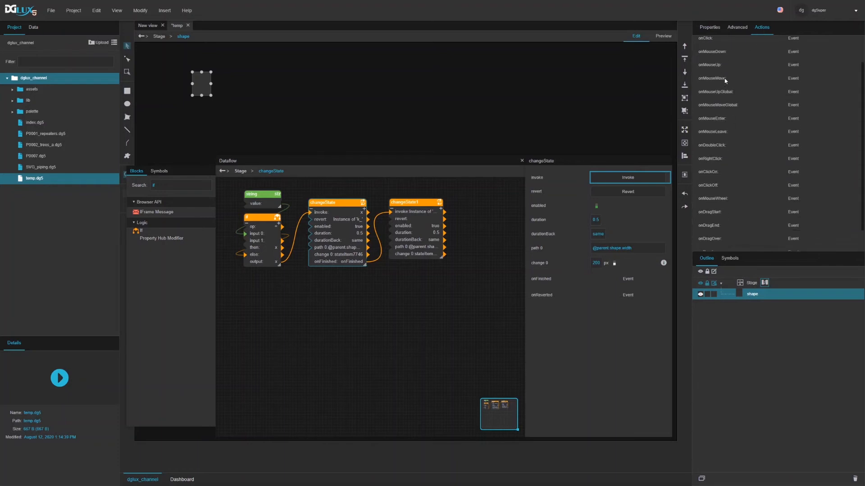
pyautogui.scroll(3, 730, 194)
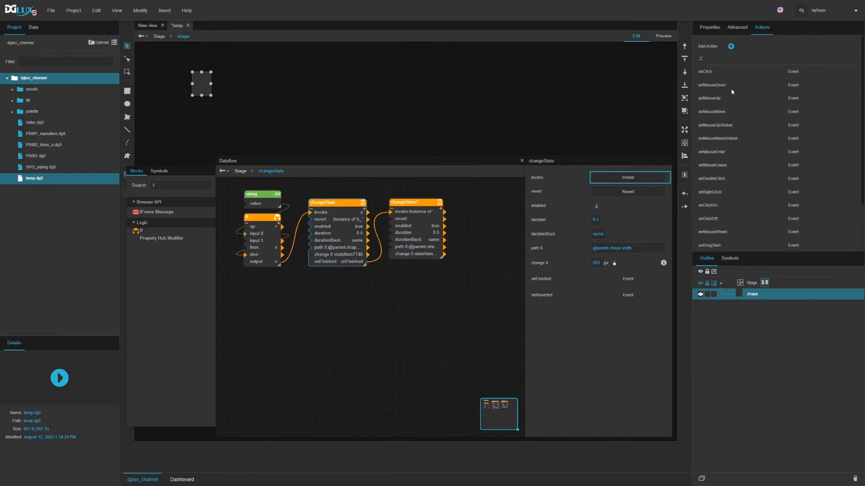
pyautogui.click(739, 30)
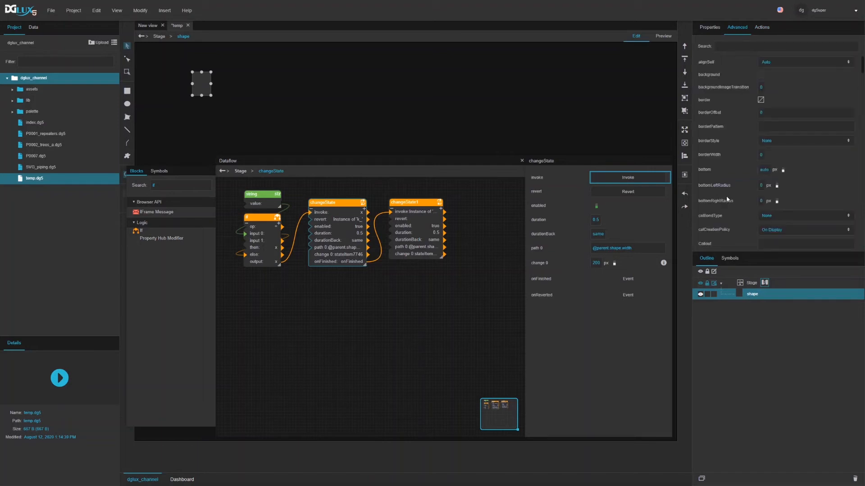
pyautogui.click(760, 30)
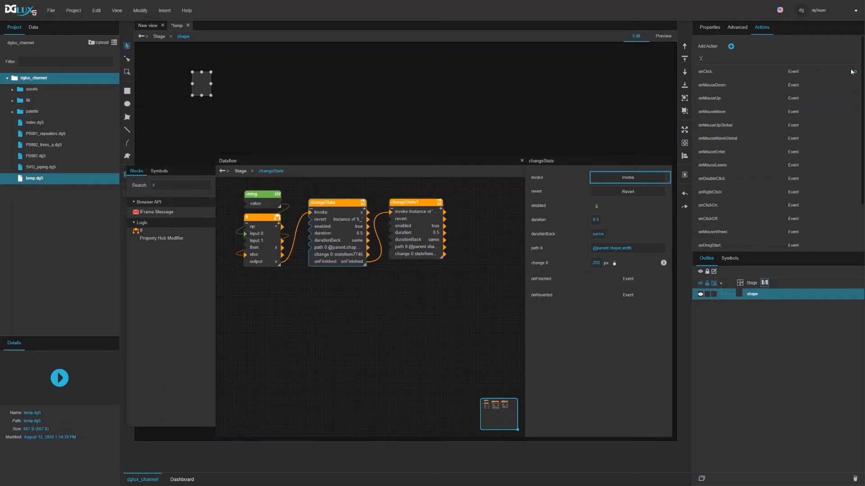
pyautogui.moveTo(856, 73); pyautogui.dragTo(311, 211)
# Step: Preview the stage and test the onClick trigger on the rectangle several times
pyautogui.click(662, 37)
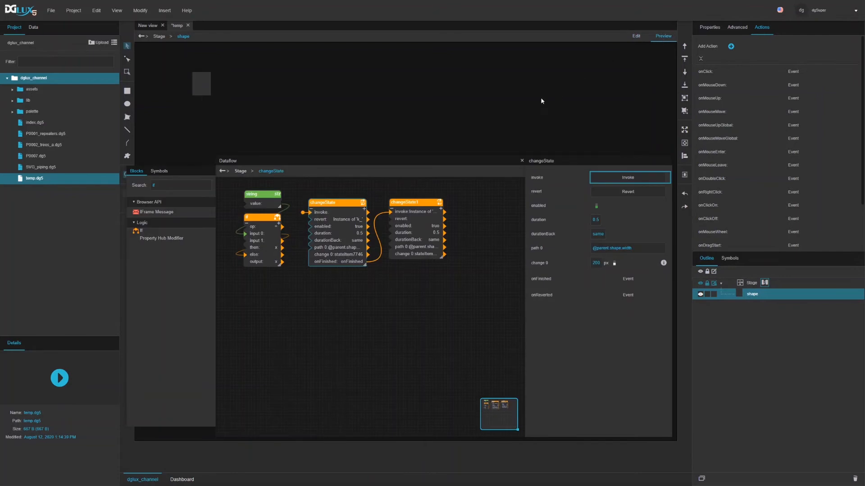
pyautogui.click(195, 85)
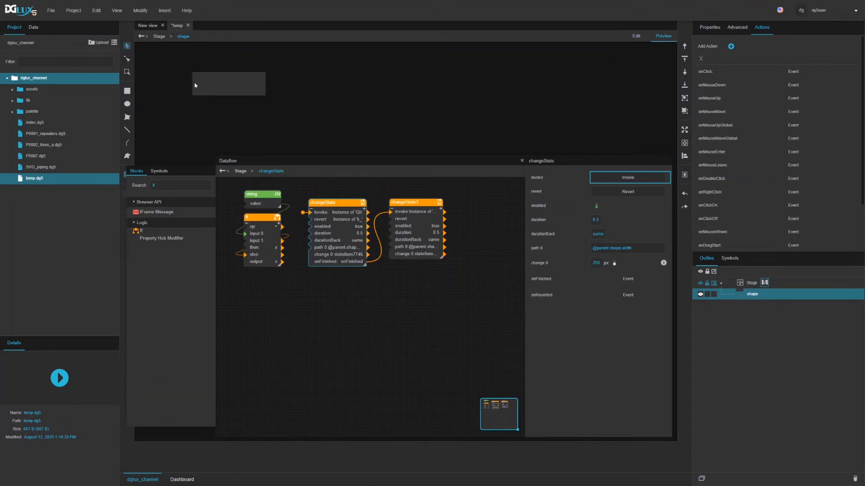
pyautogui.click(195, 85)
pyautogui.click(195, 85)
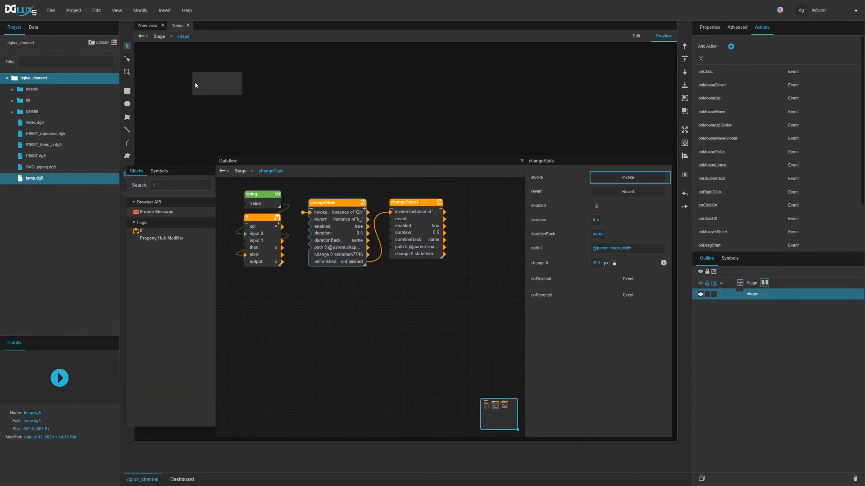
pyautogui.click(195, 85)
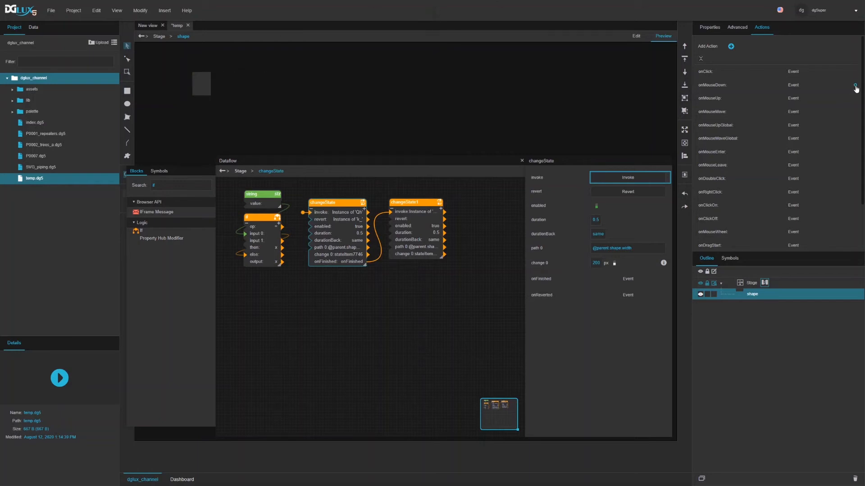
# Step: Bind the rectangle's onMouseDown event to changeState's invoke and test it on the rectangle
pyautogui.click(855, 87)
pyautogui.moveTo(856, 87); pyautogui.dragTo(374, 284)
pyautogui.click(202, 88)
pyautogui.moveTo(854, 88); pyautogui.dragTo(316, 212)
pyautogui.click(205, 89)
pyautogui.click(203, 88)
# Step: Try onMouseUp and onMouseMoveGlobal as the trigger for changeState's invoke, testing inside and outside the rectangle
pyautogui.moveTo(854, 98); pyautogui.dragTo(319, 216)
pyautogui.moveTo(853, 139); pyautogui.dragTo(315, 215)
pyautogui.click(201, 87)
pyautogui.click(295, 136)
pyautogui.click(388, 128)
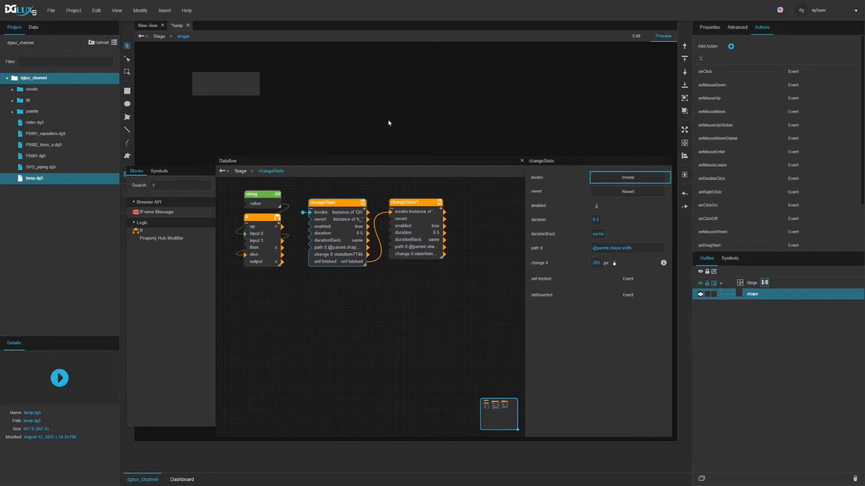
pyautogui.click(209, 85)
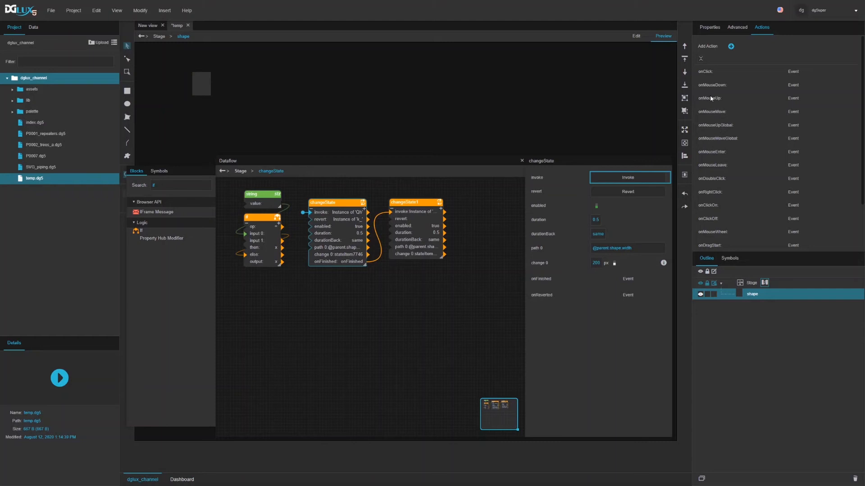
# Step: Bind the rectangle's onMouseUp event to changeState's invoke, test it and review the remaining action events
pyautogui.moveTo(855, 99); pyautogui.dragTo(322, 214)
pyautogui.click(201, 83)
pyautogui.scroll(-2, 800, 173)
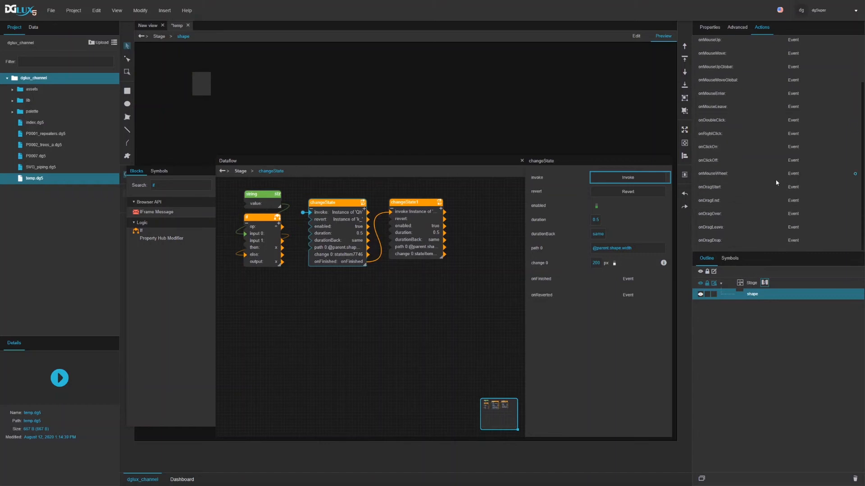
pyautogui.scroll(2, 756, 194)
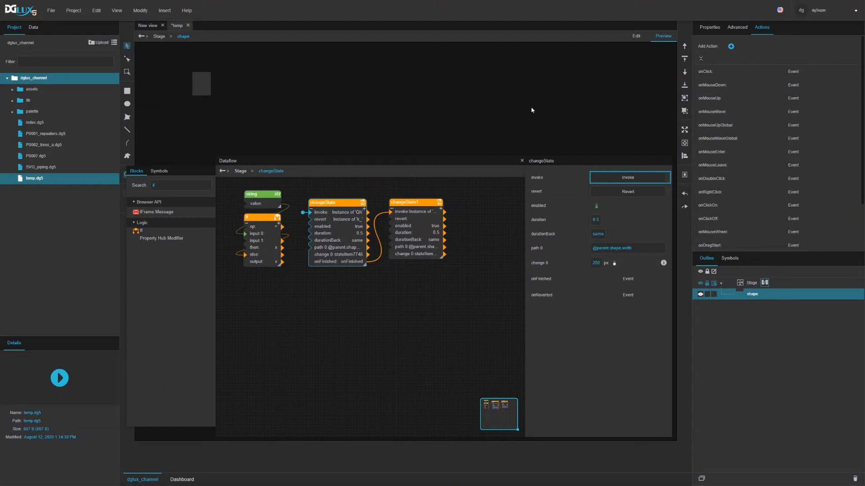
# Step: Close the temp dashboard without saving its changes and open index.dg5
pyautogui.click(188, 25)
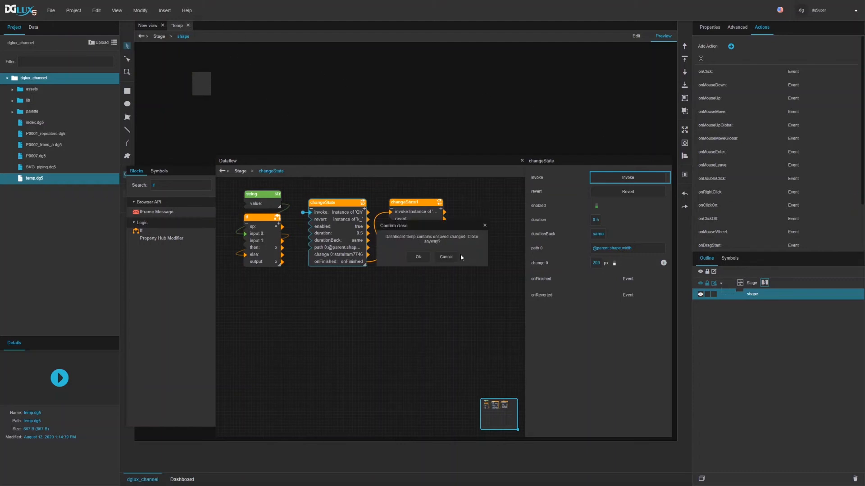
pyautogui.click(419, 257)
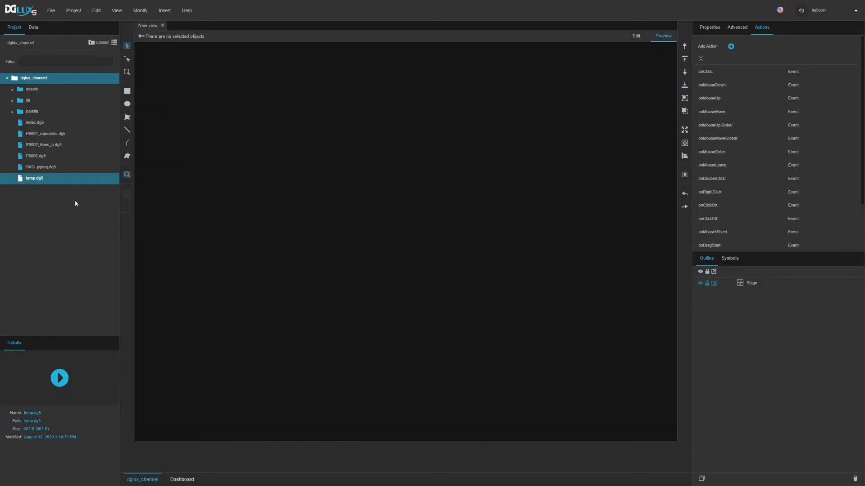
pyautogui.doubleClick(34, 122)
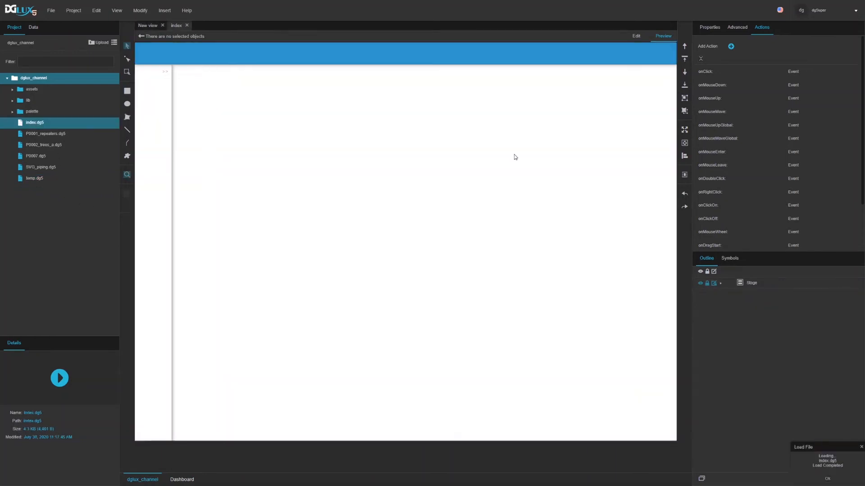
# Step: Preview the index dashboard and test its navigation toggle by expanding the sidebar
pyautogui.click(640, 37)
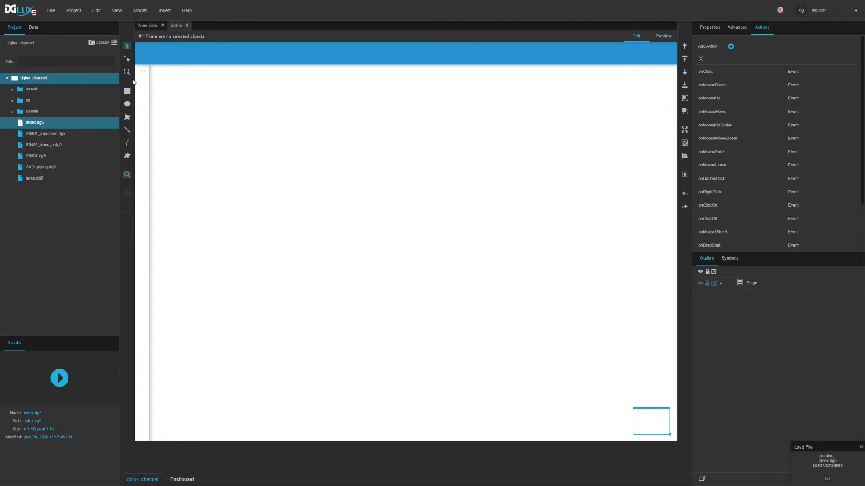
pyautogui.click(663, 37)
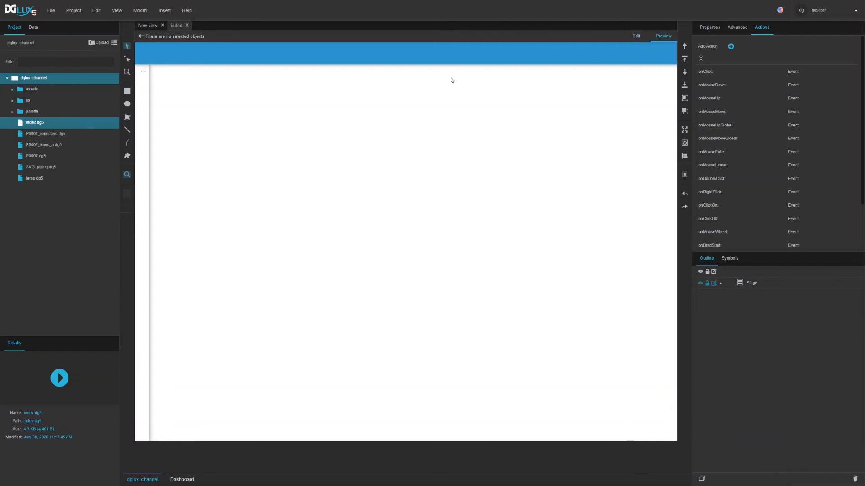
pyautogui.click(144, 75)
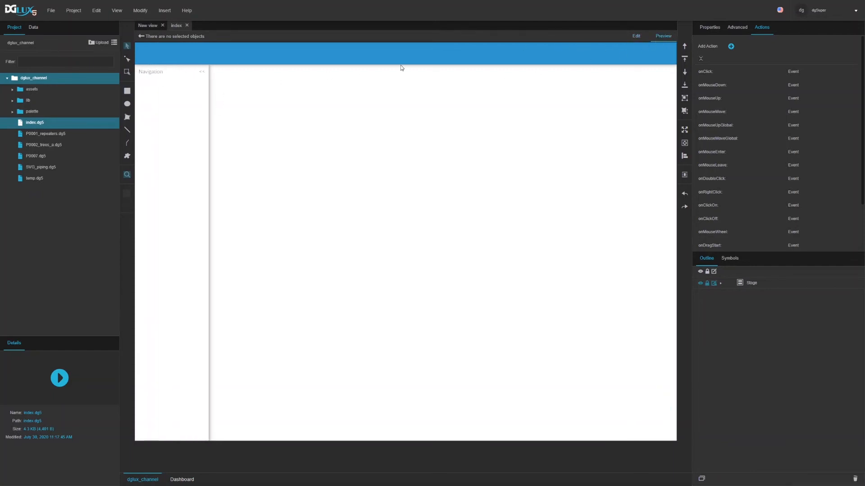
# Step: Return to edit mode and open the dataflow of the navigation group
pyautogui.click(637, 37)
pyautogui.click(163, 76)
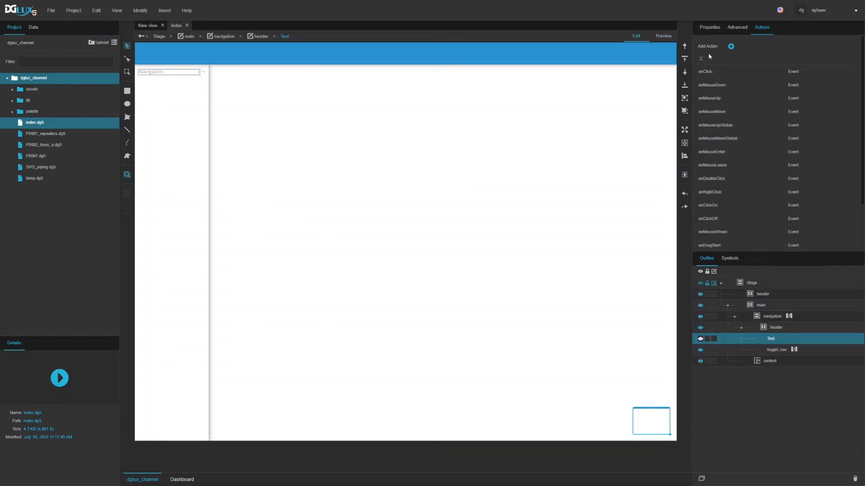
pyautogui.click(710, 28)
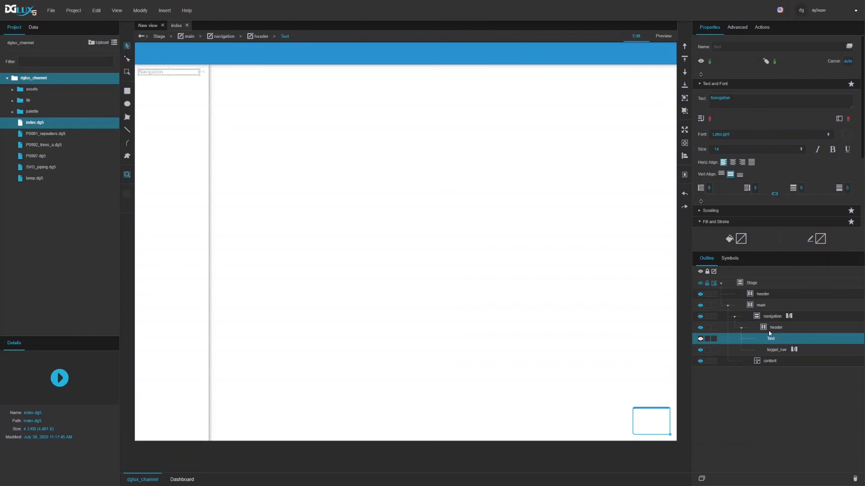
pyautogui.click(772, 318)
pyautogui.click(789, 317)
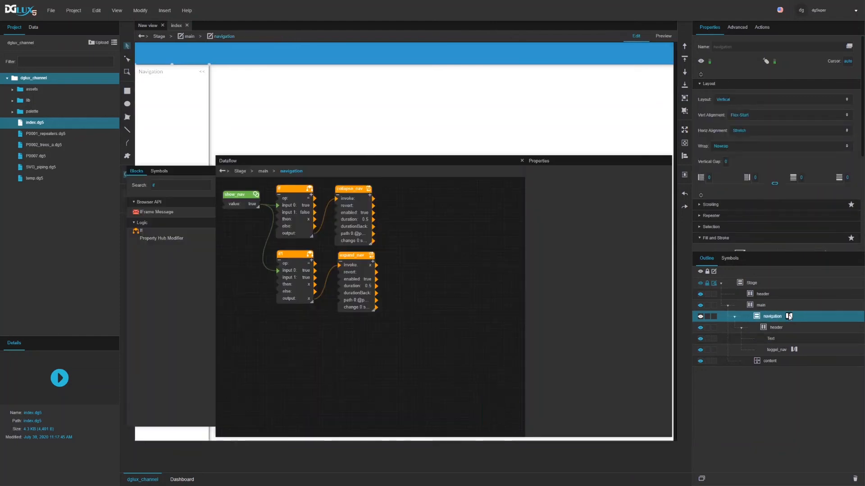
# Step: Inspect the collapse_nav, upper If and show_nav blocks in the navigation dataflow
pyautogui.moveTo(354, 189); pyautogui.dragTo(357, 188)
pyautogui.click(402, 286)
pyautogui.click(299, 221)
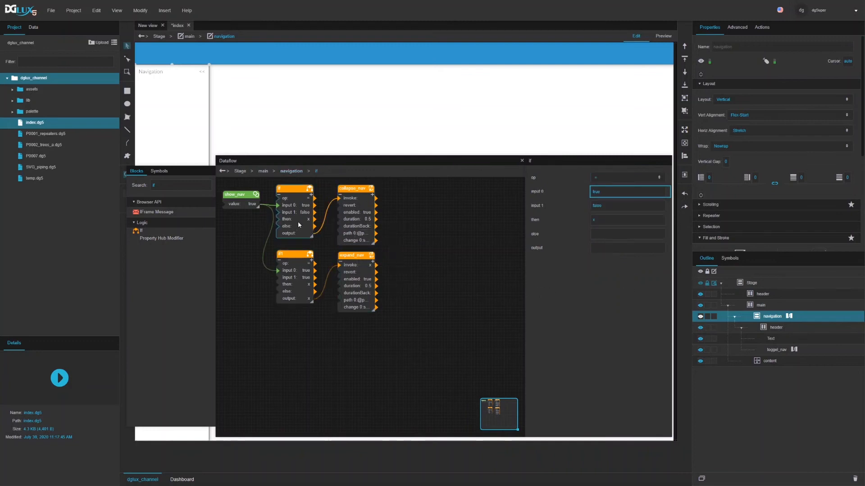
pyautogui.moveTo(237, 194); pyautogui.dragTo(235, 191)
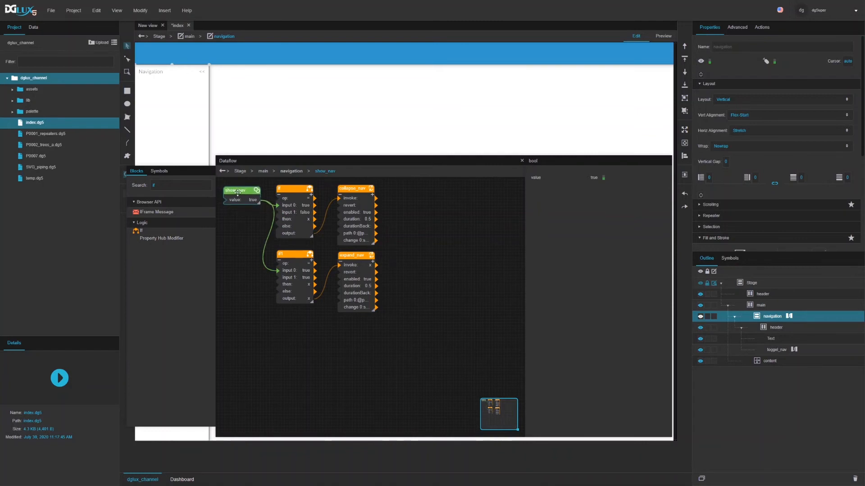
# Step: Move the dataflow window clear of the sidebar and test show_nav by switching it between true and false, ending on true
pyautogui.moveTo(284, 157); pyautogui.dragTo(344, 231)
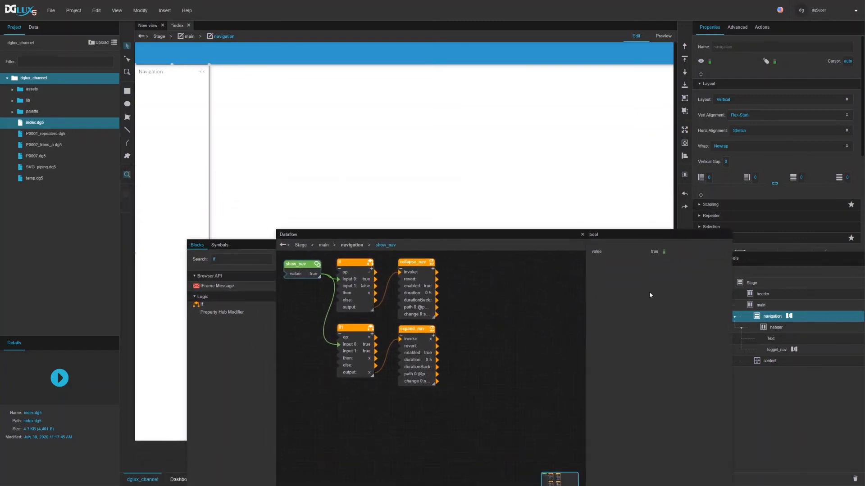
pyautogui.click(664, 252)
pyautogui.click(664, 252)
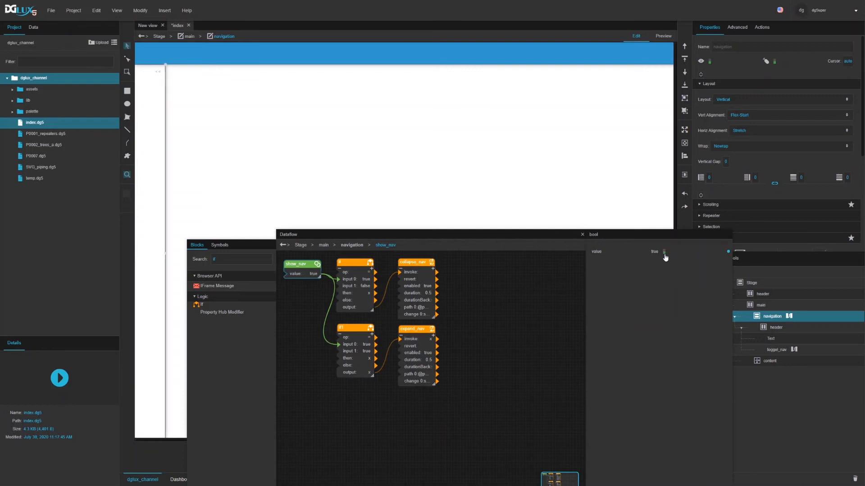
pyautogui.click(664, 253)
pyautogui.click(665, 253)
pyautogui.click(666, 253)
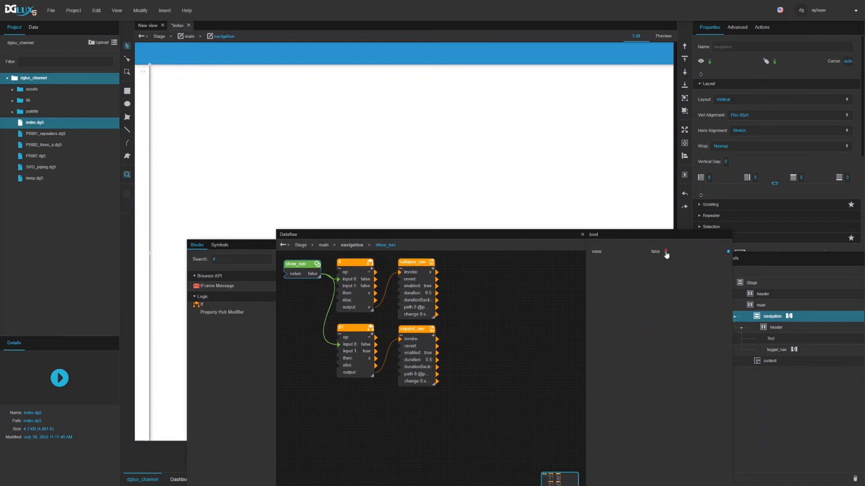
pyautogui.click(666, 253)
pyautogui.click(666, 254)
pyautogui.click(665, 253)
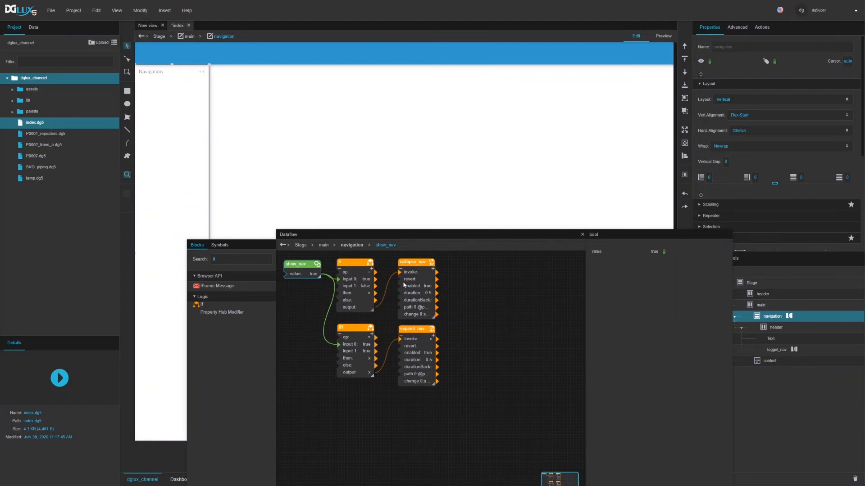
# Step: Examine how show_nav feeds the upper If block's inputs and how that block invokes collapse_nav
pyautogui.click(357, 290)
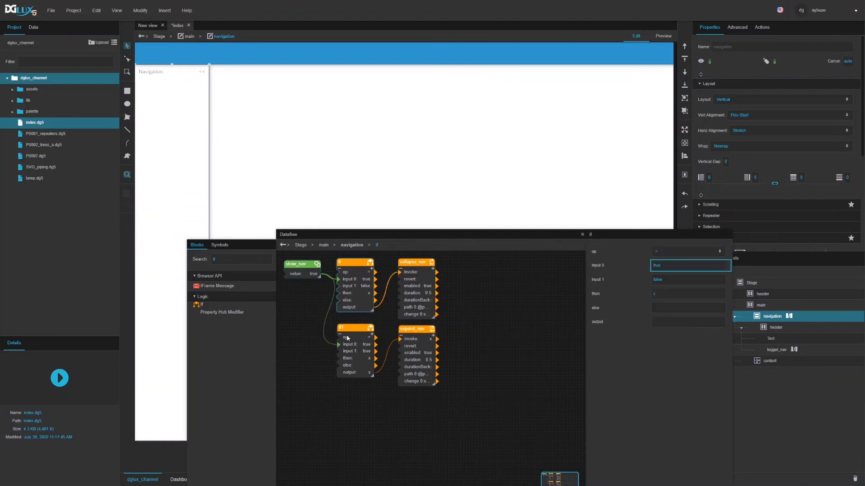
pyautogui.click(303, 277)
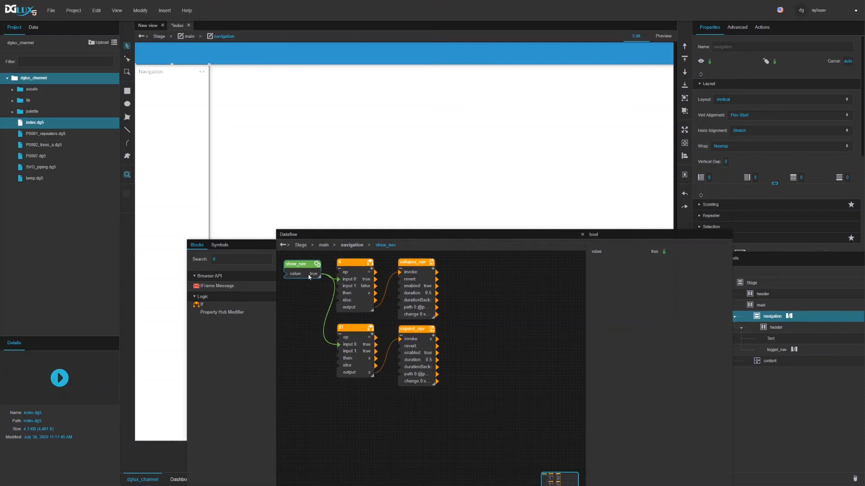
pyautogui.click(359, 279)
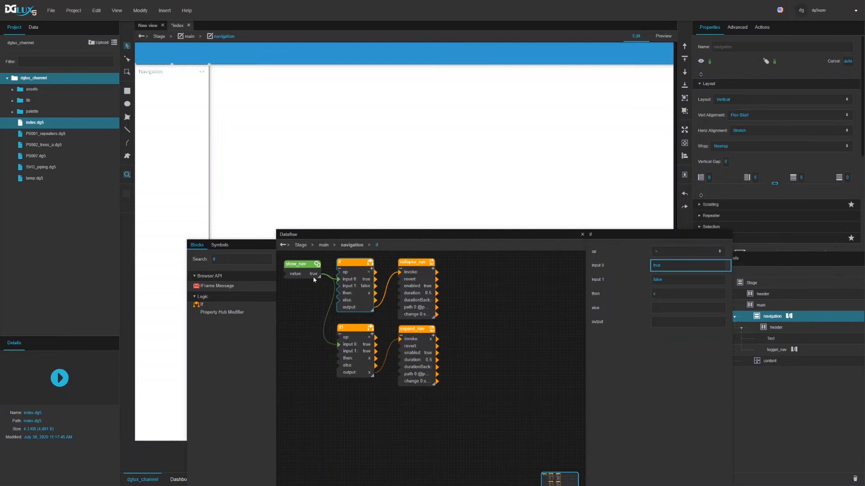
pyautogui.click(669, 280)
pyautogui.moveTo(417, 263); pyautogui.dragTo(416, 261)
# Step: Examine the lower If block's conditions and the expand_nav state that its output invokes
pyautogui.click(345, 336)
pyautogui.moveTo(351, 325); pyautogui.dragTo(352, 320)
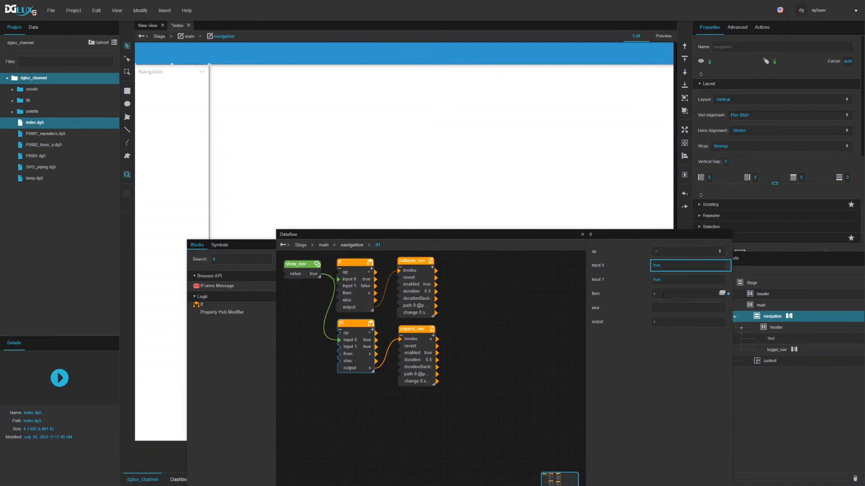
pyautogui.click(415, 327)
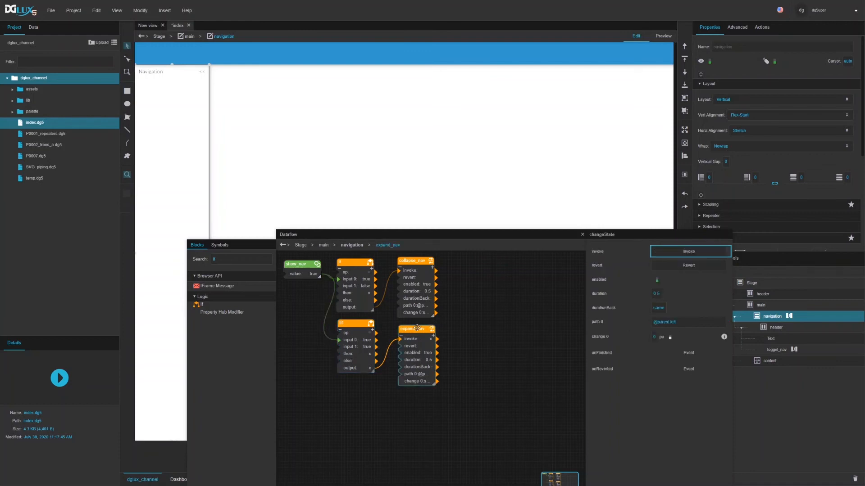
# Step: Trace the chain from show_nav through the upper If block's comparison to the collapse_nav state
pyautogui.click(299, 264)
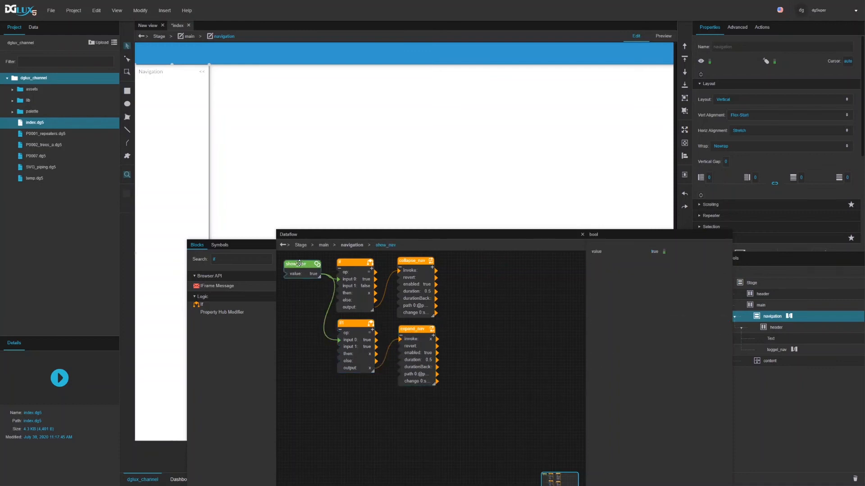
pyautogui.click(354, 261)
pyautogui.moveTo(354, 261); pyautogui.dragTo(358, 261)
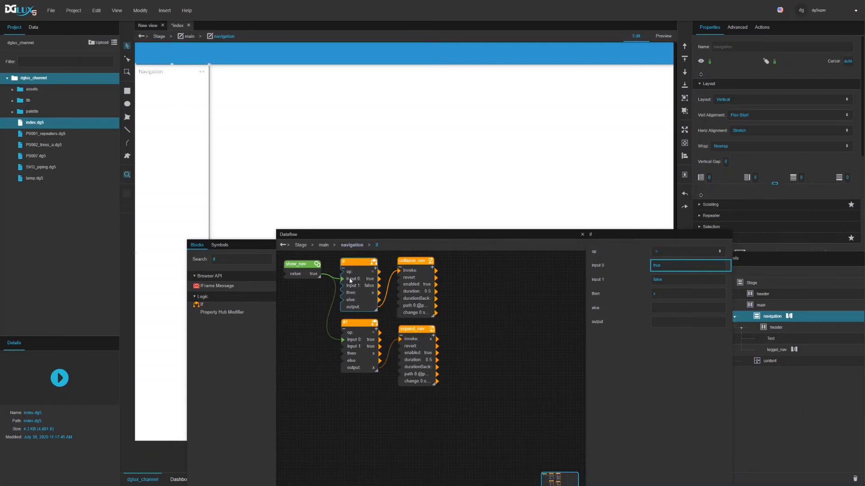
pyautogui.click(411, 287)
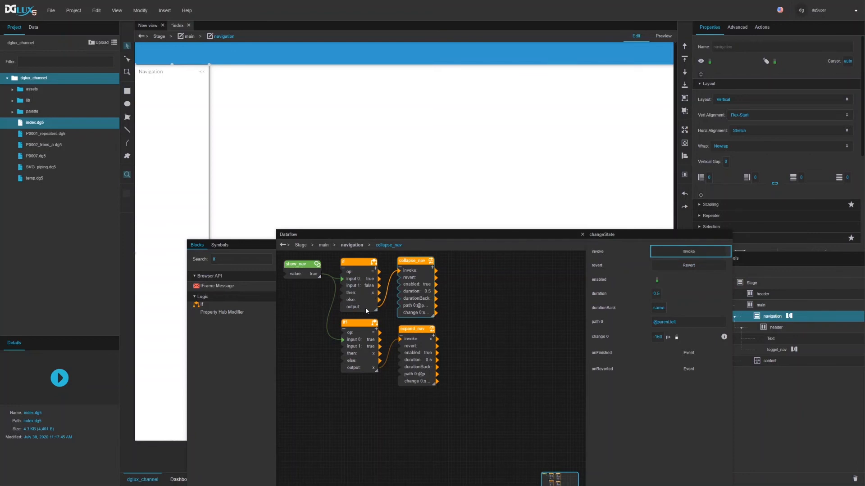
pyautogui.click(362, 288)
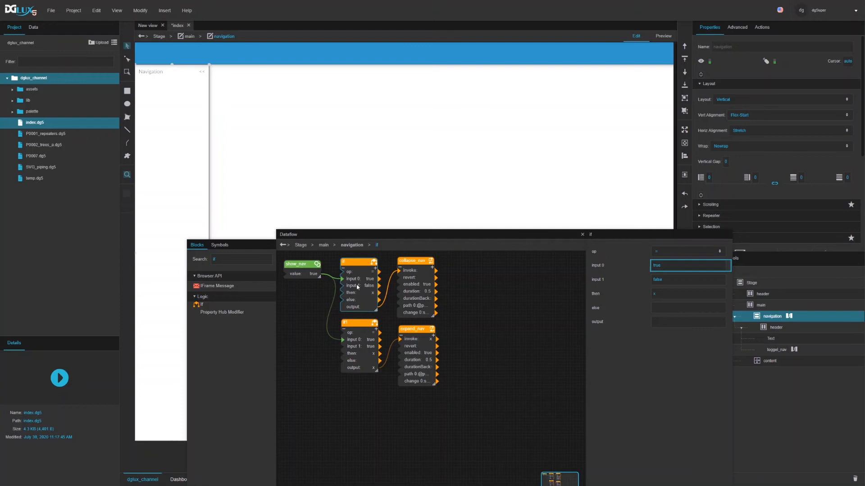
# Step: Set show_nav to false and examine how the upper If block's output invokes collapse_nav
pyautogui.click(306, 276)
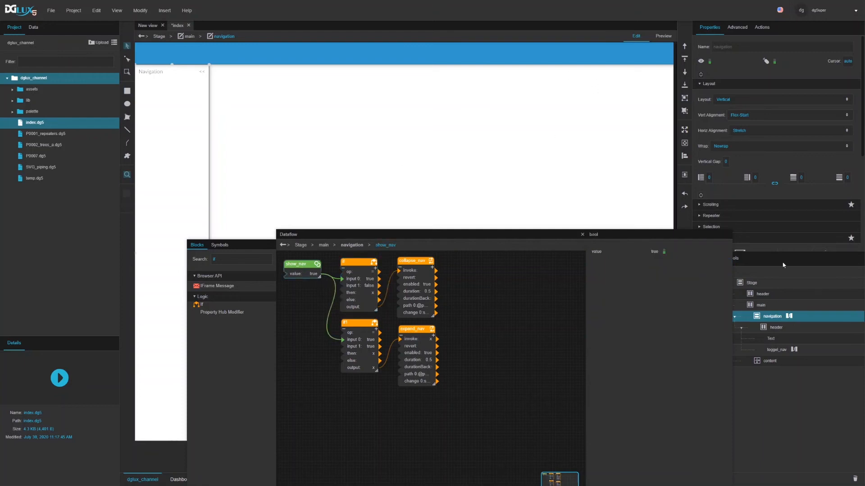
pyautogui.click(664, 253)
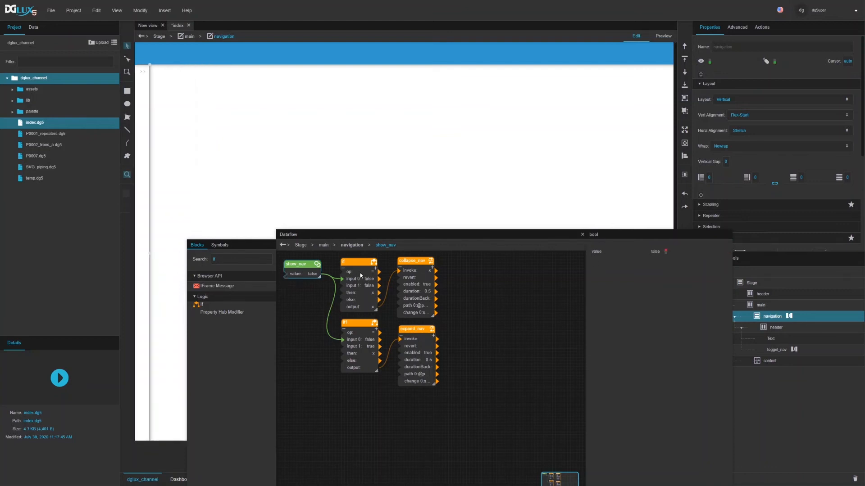
pyautogui.click(358, 261)
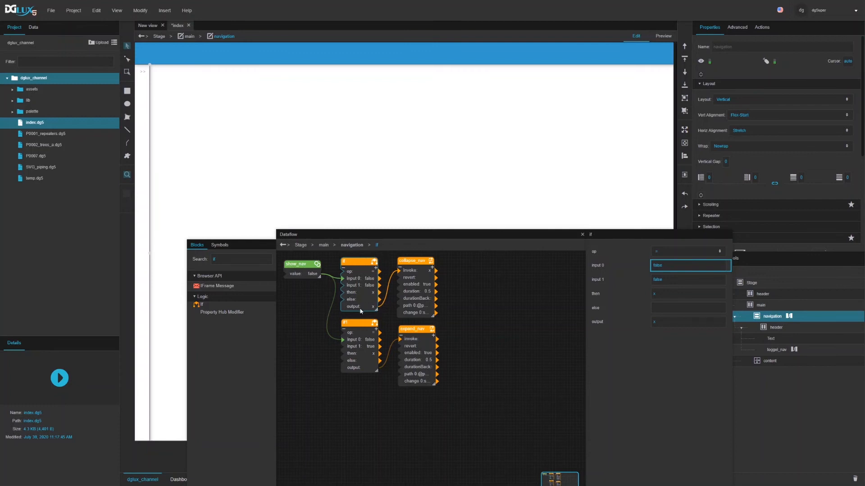
pyautogui.click(405, 262)
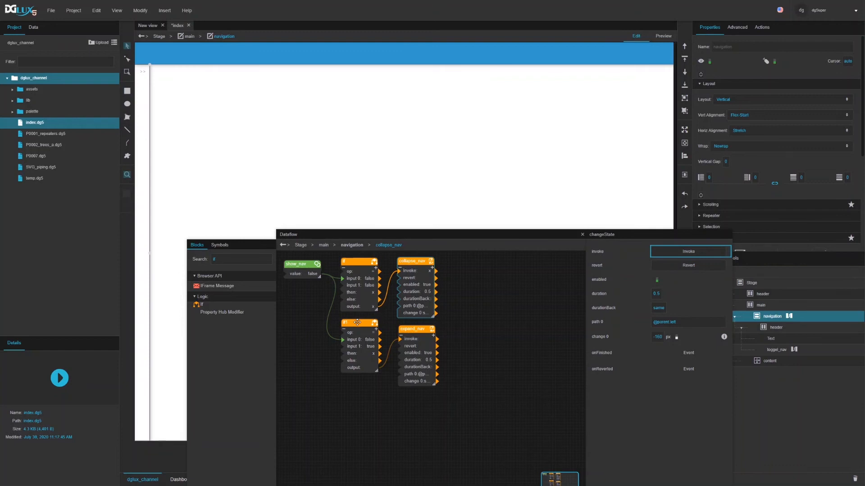
pyautogui.moveTo(360, 322); pyautogui.dragTo(360, 327)
# Step: Set show_nav back to true and examine how the lower If block's output invokes expand_nav
pyautogui.click(296, 264)
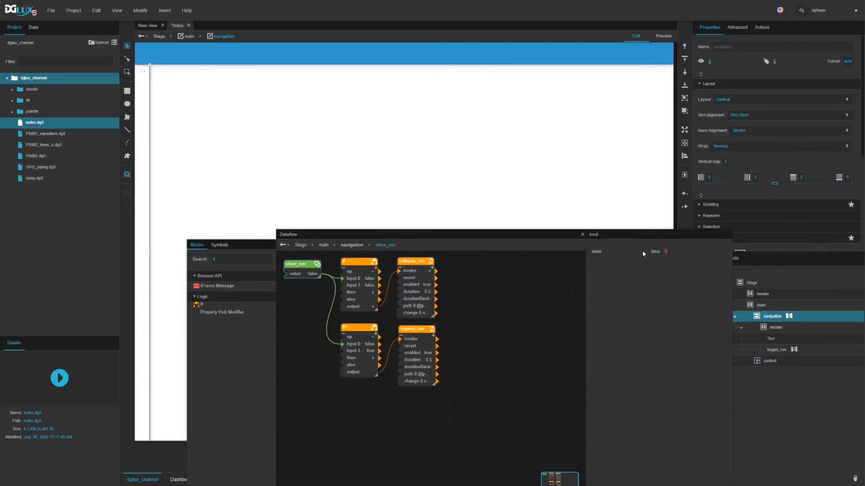
pyautogui.click(663, 254)
pyautogui.click(361, 327)
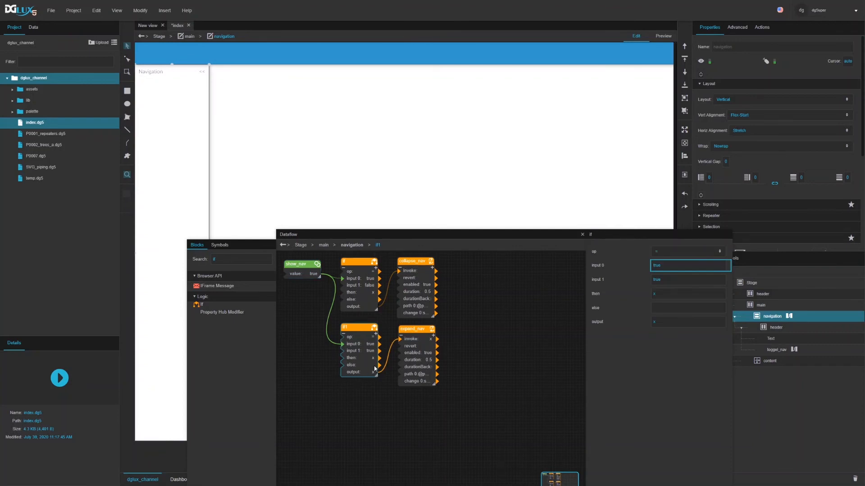
pyautogui.click(409, 331)
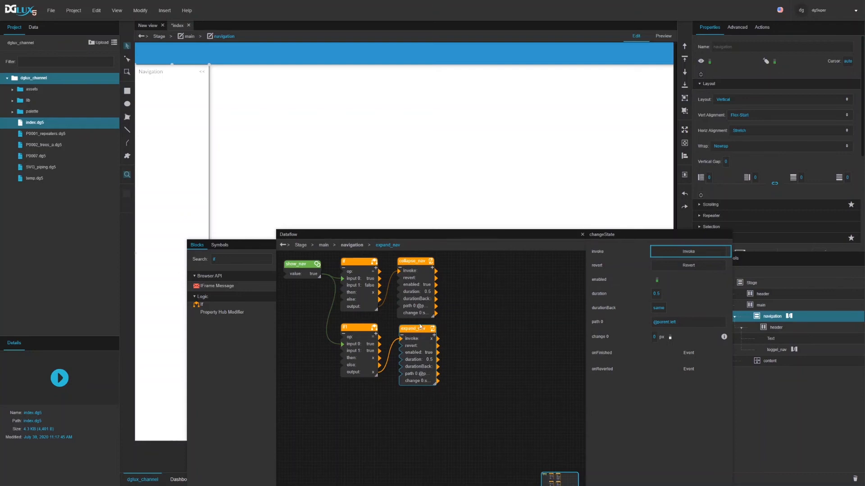
# Step: Test the sidebar by switching show_nav between false and true several times, ending on true
pyautogui.click(296, 263)
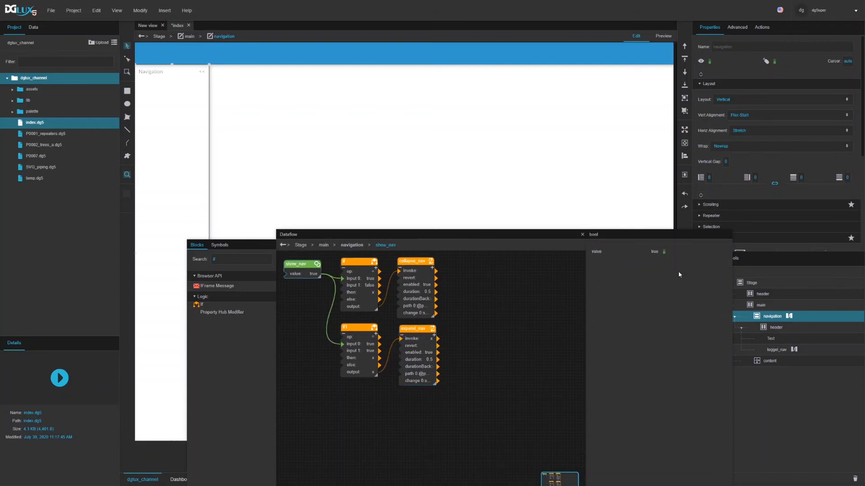
pyautogui.click(665, 252)
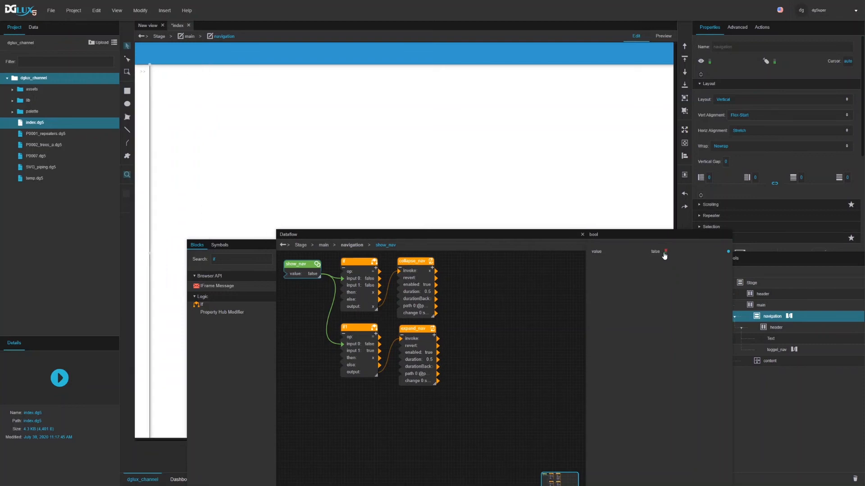
pyautogui.click(664, 252)
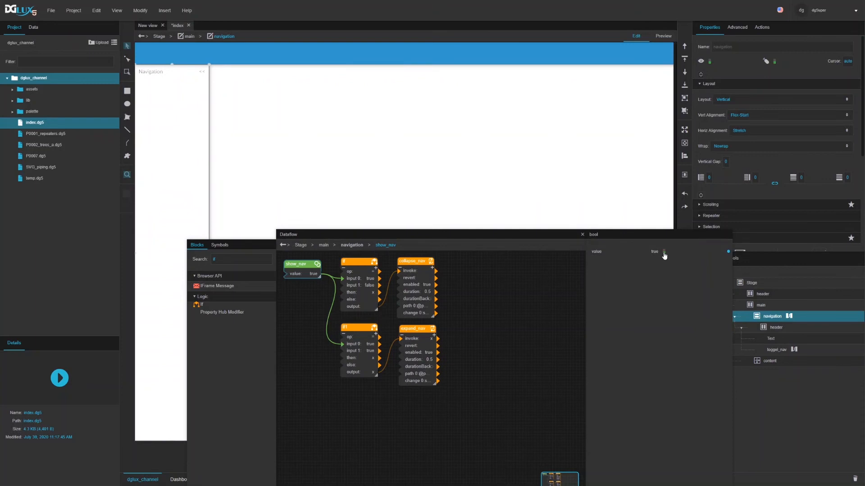
pyautogui.click(665, 252)
pyautogui.click(665, 252)
pyautogui.moveTo(303, 262); pyautogui.dragTo(304, 261)
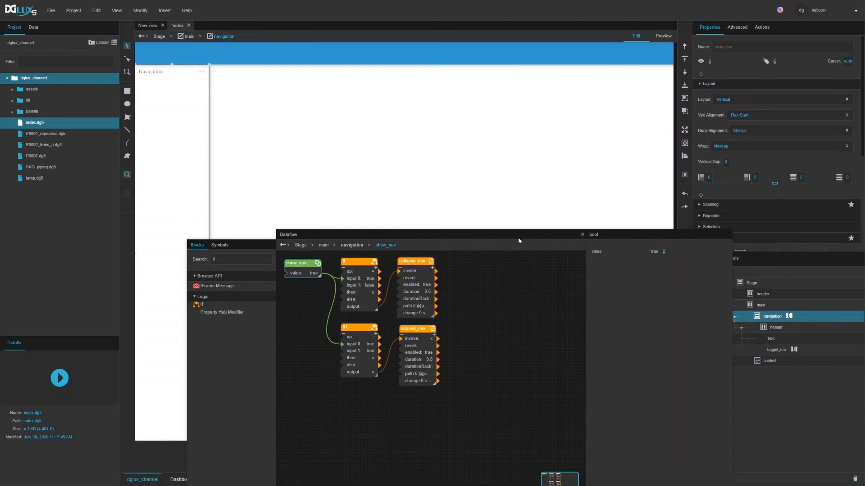
# Step: Close the navigation dataflow, open the dataflow of the sidebar's toggel_nav text and select its changeState block
pyautogui.click(583, 235)
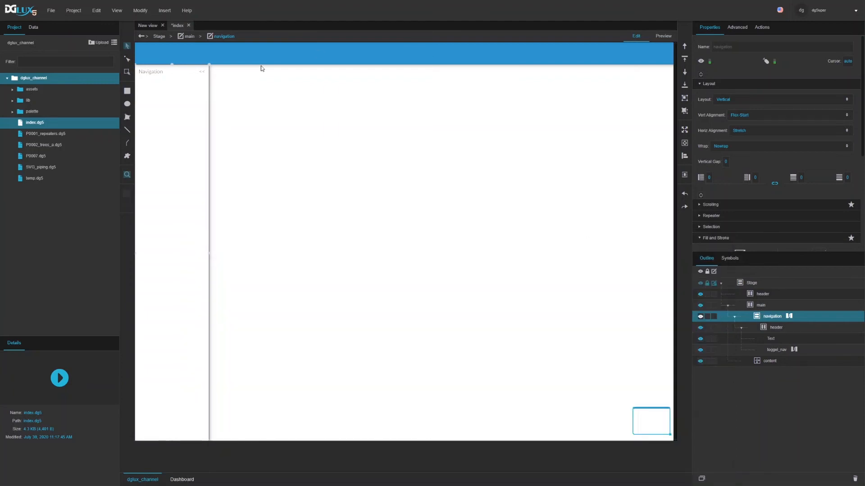
pyautogui.click(201, 71)
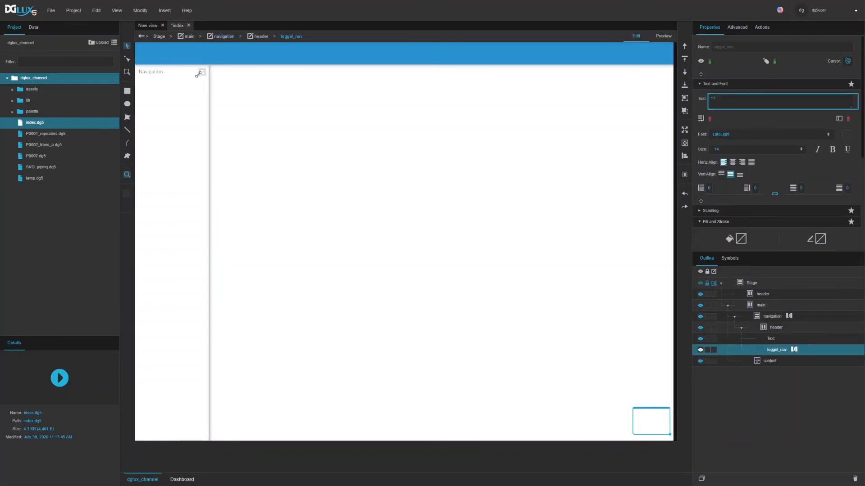
pyautogui.click(794, 350)
pyautogui.click(421, 264)
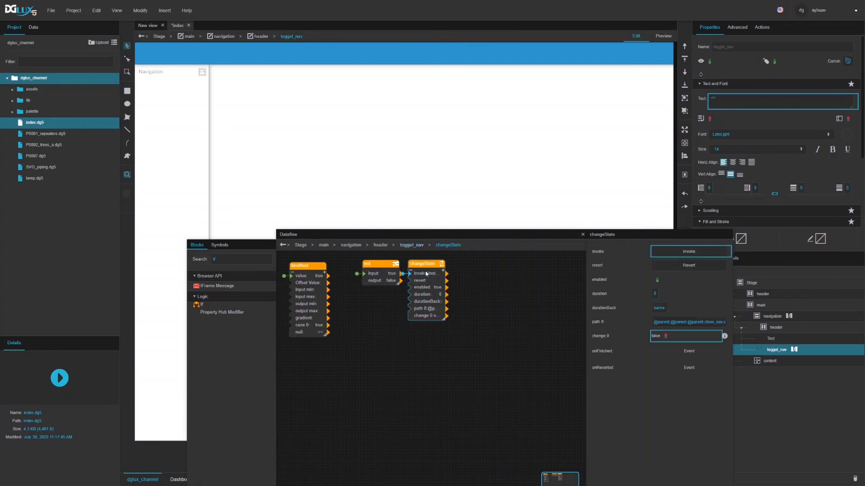
# Step: Widen the changeState block's properties area and move the dataflow window clear of the outline
pyautogui.moveTo(421, 264); pyautogui.dragTo(428, 263)
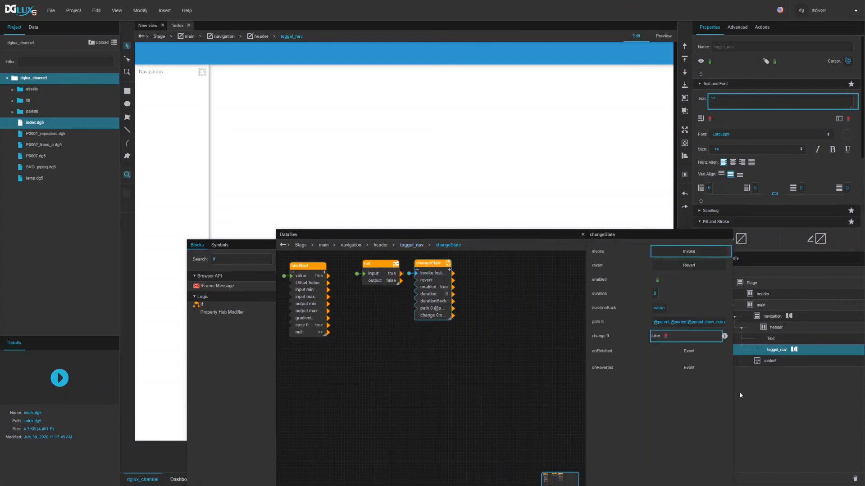
pyautogui.moveTo(733, 394); pyautogui.dragTo(786, 392)
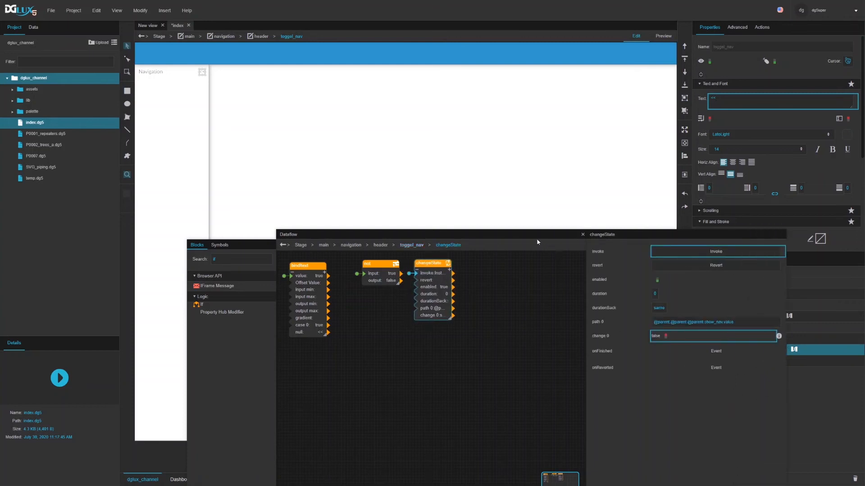
pyautogui.moveTo(524, 235); pyautogui.dragTo(393, 232)
# Step: Examine changeState's path 0 to show_nav, the binding on its change 0 value, and the not block's input binding
pyautogui.doubleClick(597, 319)
pyautogui.moveTo(597, 319); pyautogui.dragTo(523, 316)
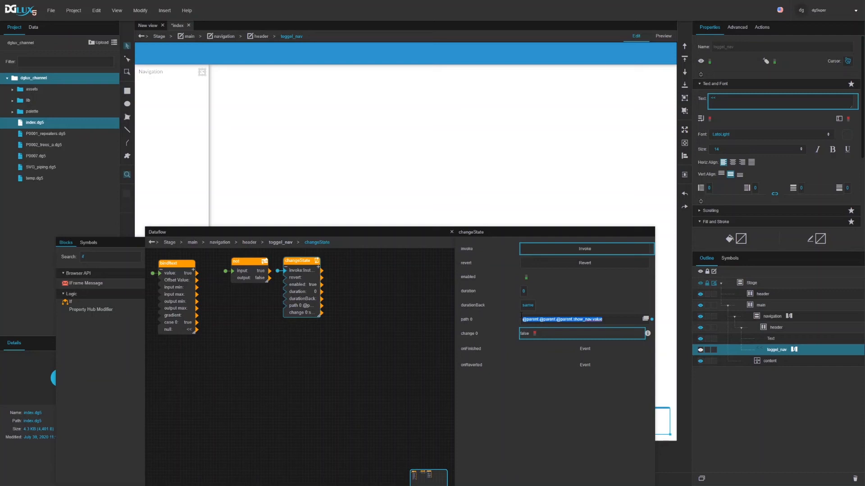
pyautogui.click(615, 321)
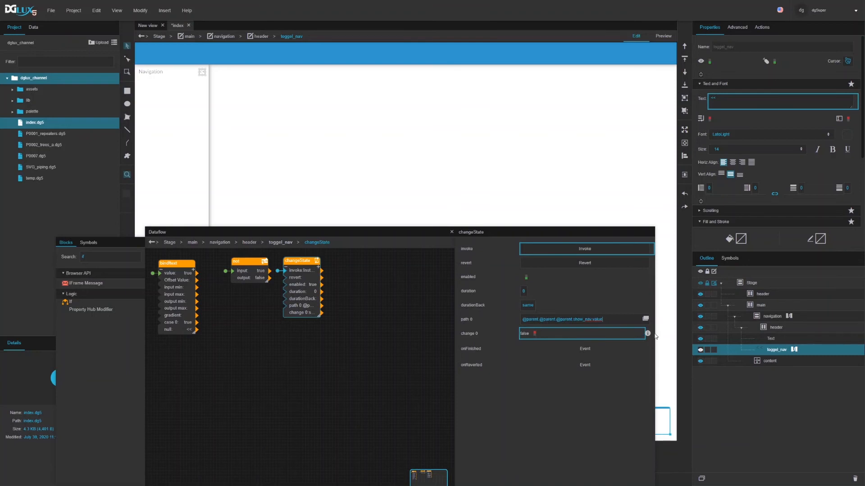
pyautogui.moveTo(643, 336)
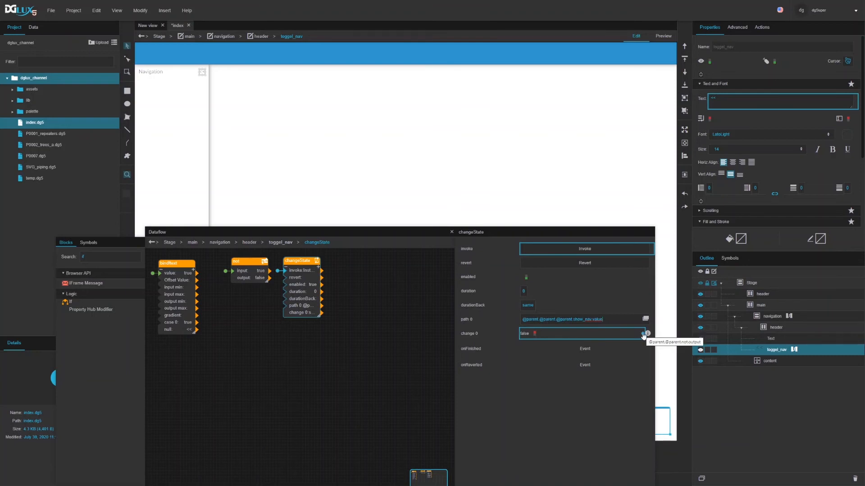
pyautogui.click(236, 261)
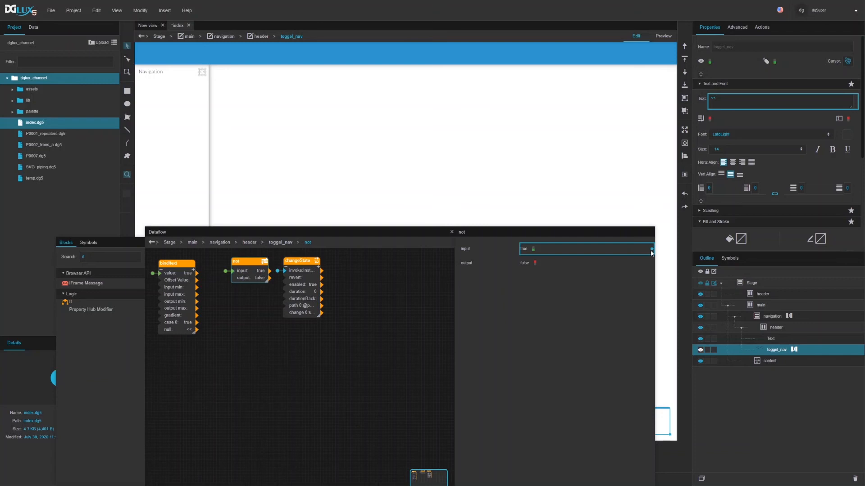
pyautogui.moveTo(653, 252)
# Step: Bind the not block's output to the change 0 value of the changeState block
pyautogui.click(290, 271)
pyautogui.moveTo(258, 280); pyautogui.dragTo(531, 339)
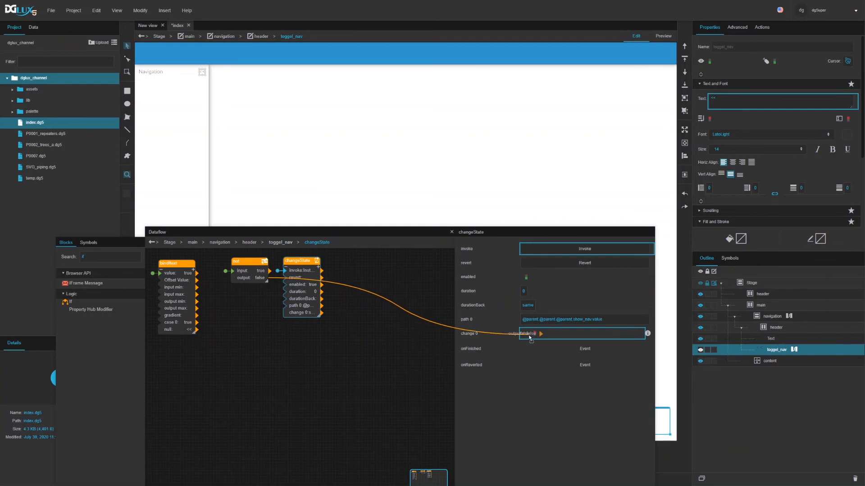
pyautogui.moveTo(530, 338); pyautogui.dragTo(531, 338)
# Step: Examine the not block's input and output alongside changeState's invoke, path 0 and change 0 properties
pyautogui.click(248, 269)
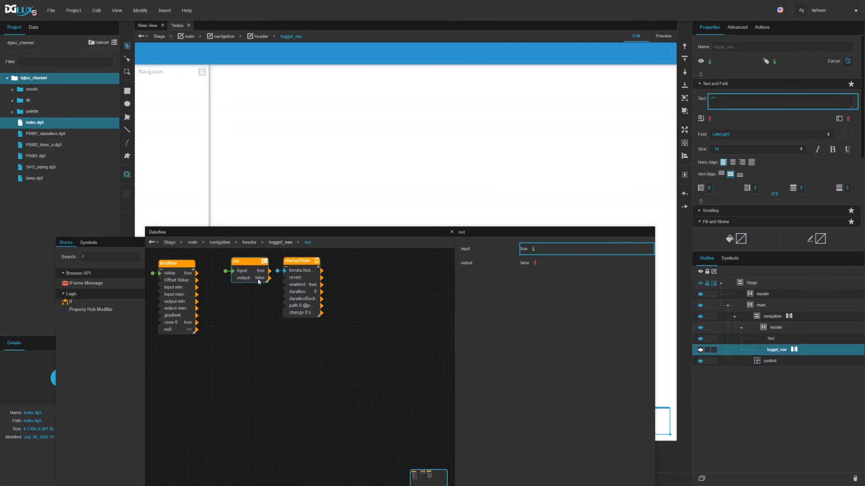
pyautogui.click(292, 279)
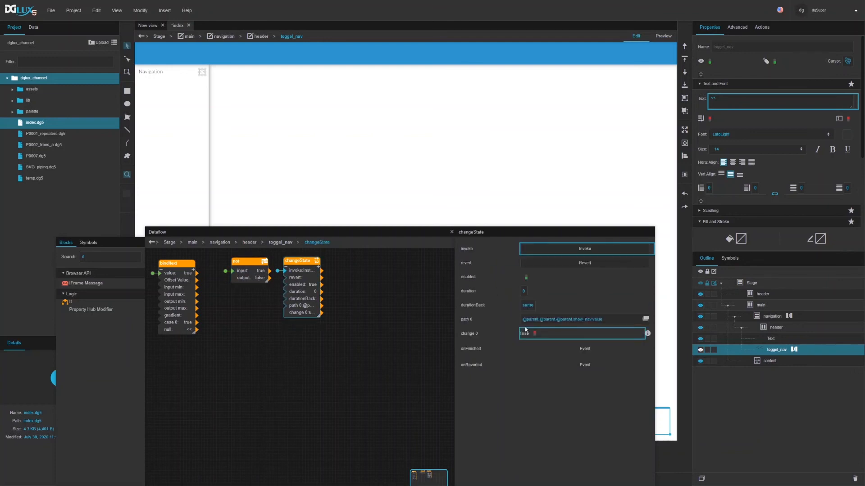
pyautogui.click(555, 254)
pyautogui.click(240, 270)
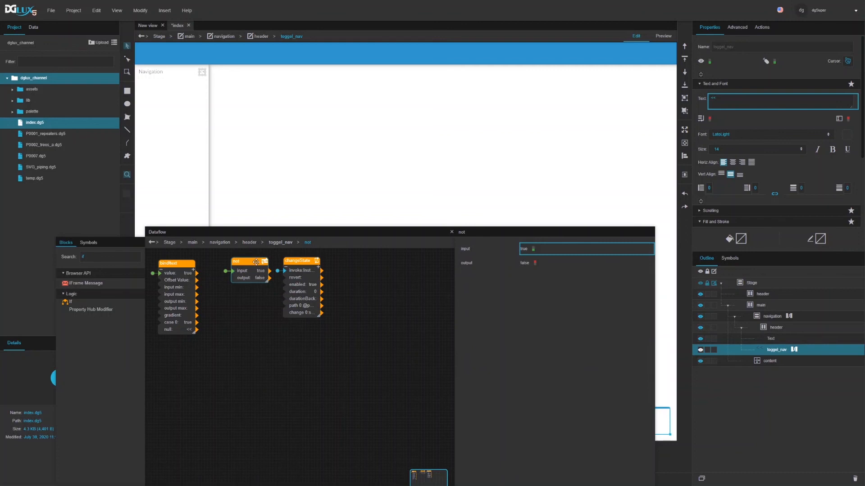
pyautogui.click(284, 272)
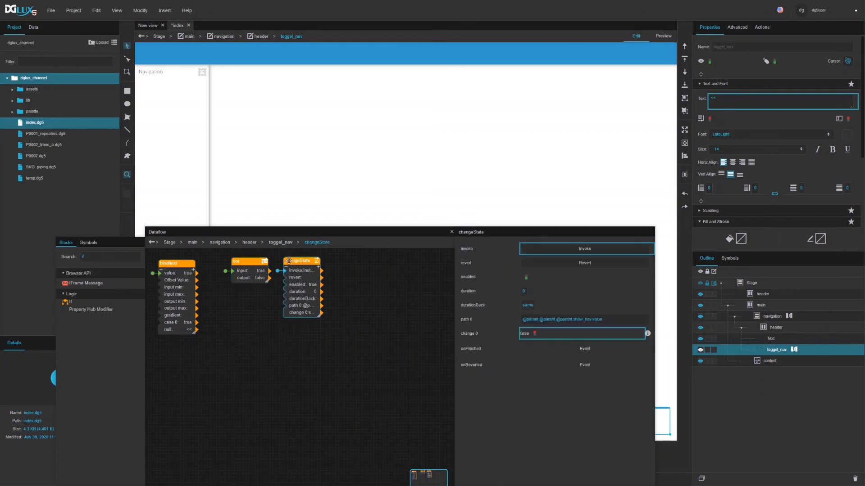
pyautogui.click(522, 249)
pyautogui.click(538, 251)
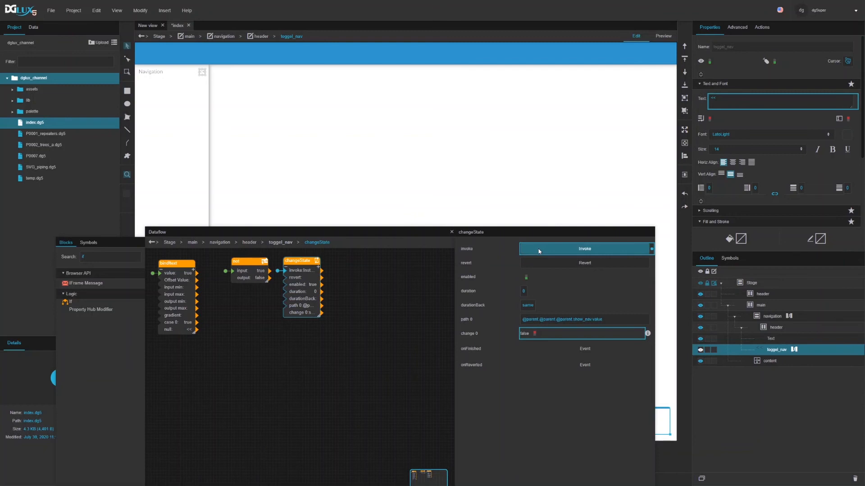
pyautogui.click(569, 266)
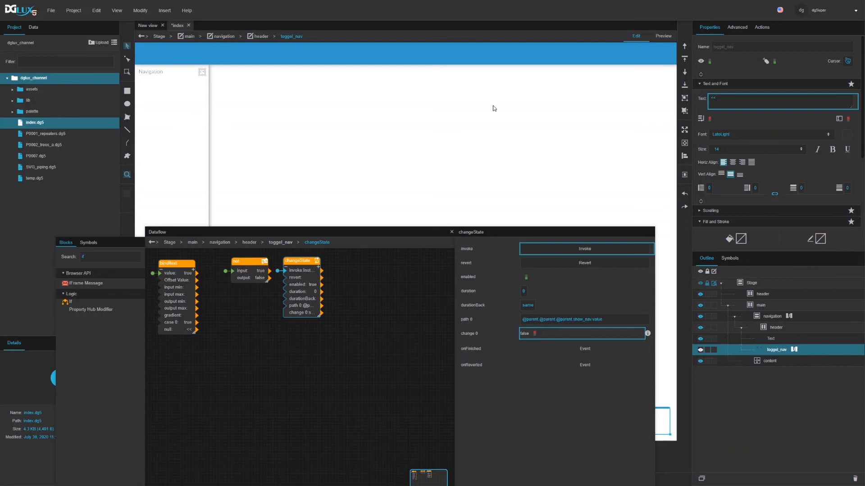
# Step: Preview the page and test toggel_nav by collapsing and expanding the navigation sidebar
pyautogui.click(664, 39)
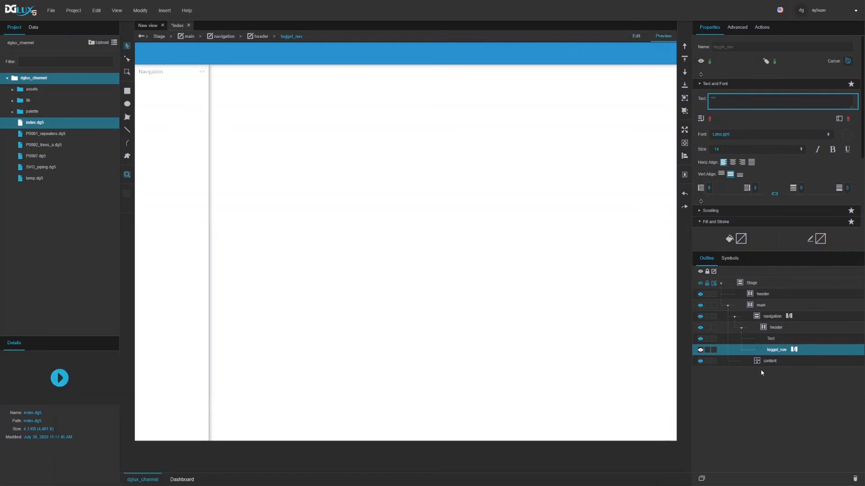
pyautogui.click(201, 72)
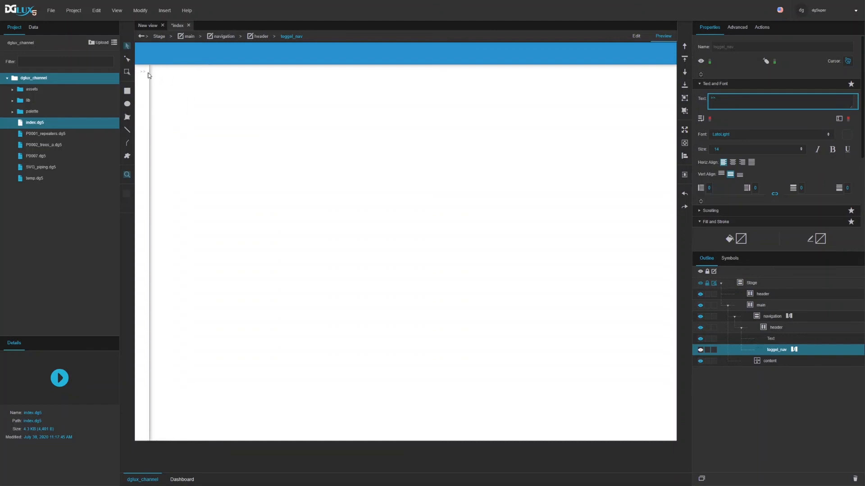
pyautogui.click(144, 76)
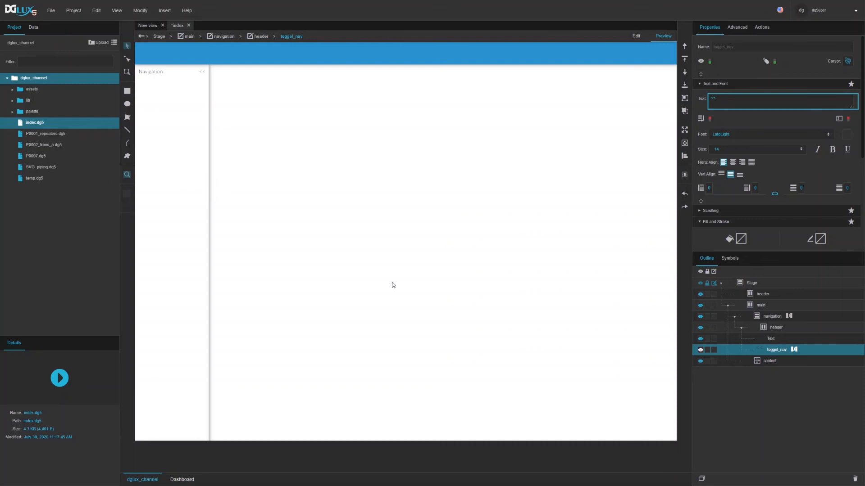
pyautogui.click(788, 316)
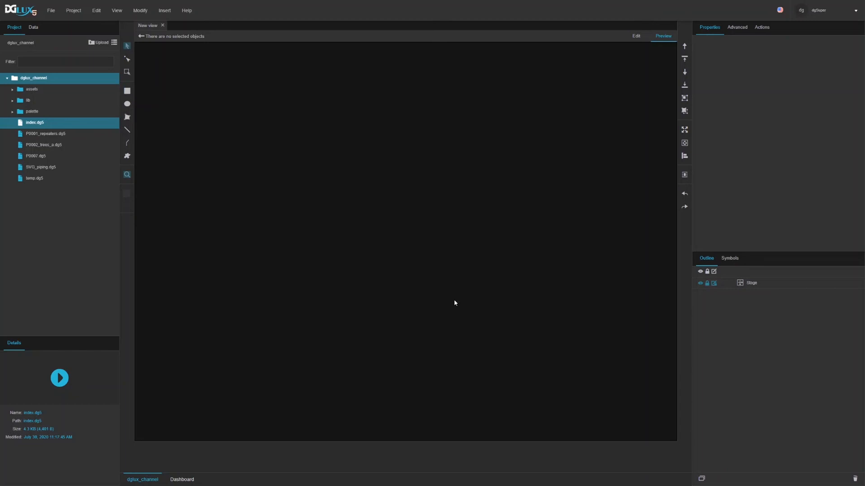
pyautogui.click(35, 156)
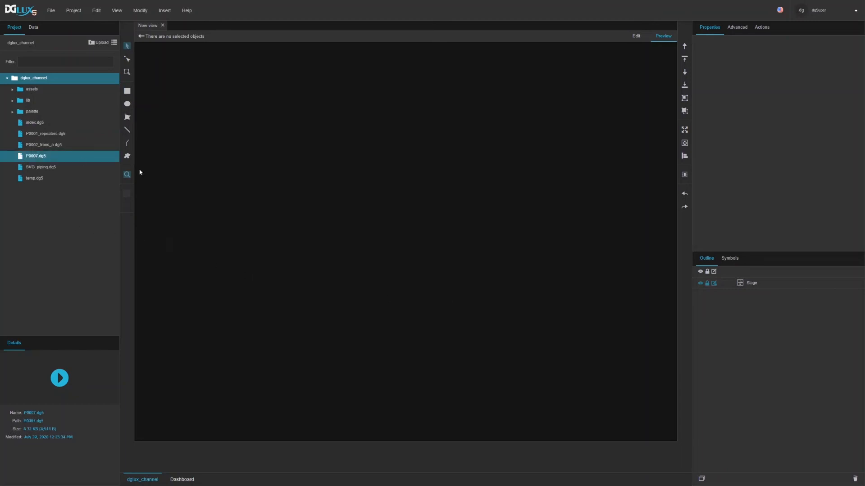
pyautogui.click(753, 284)
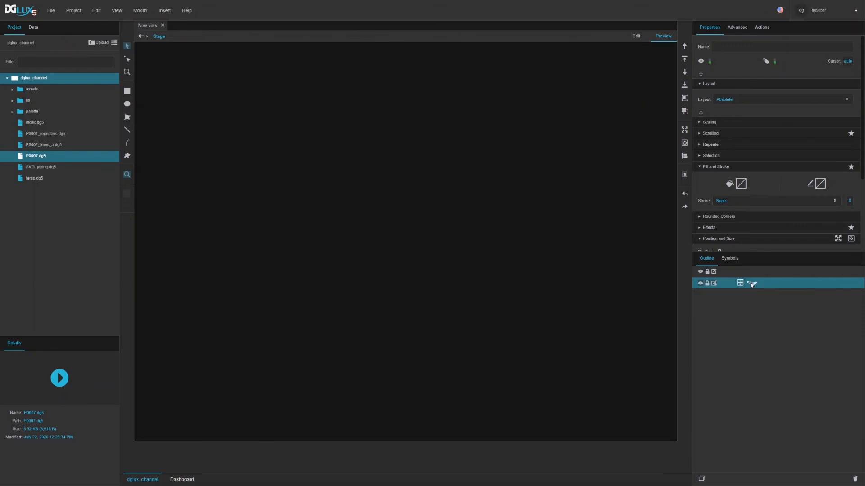
pyautogui.rightClick(751, 284)
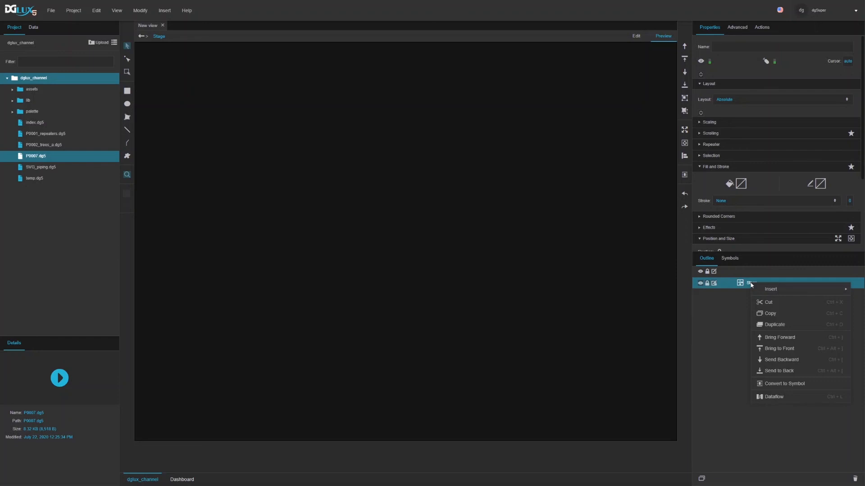
pyautogui.click(81, 44)
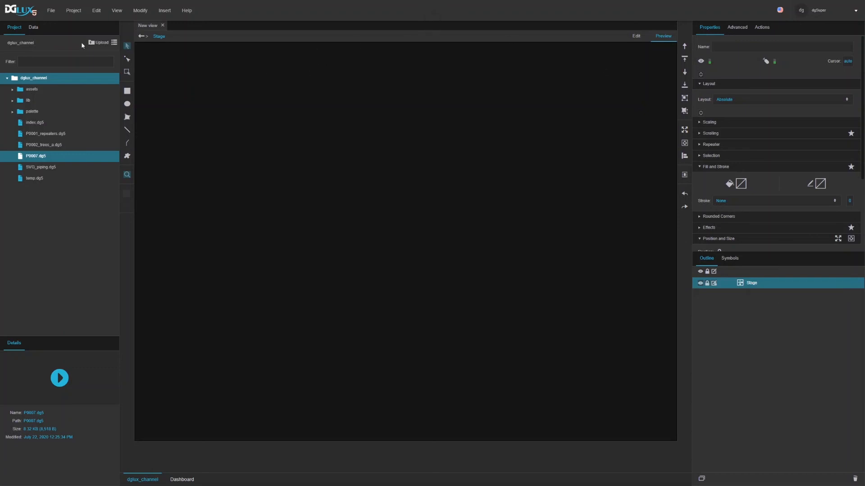
# Step: Show the data metrics, switch the view to editing, and place the MetroNeedle_target gauge near the stage's upper corner
pyautogui.click(37, 30)
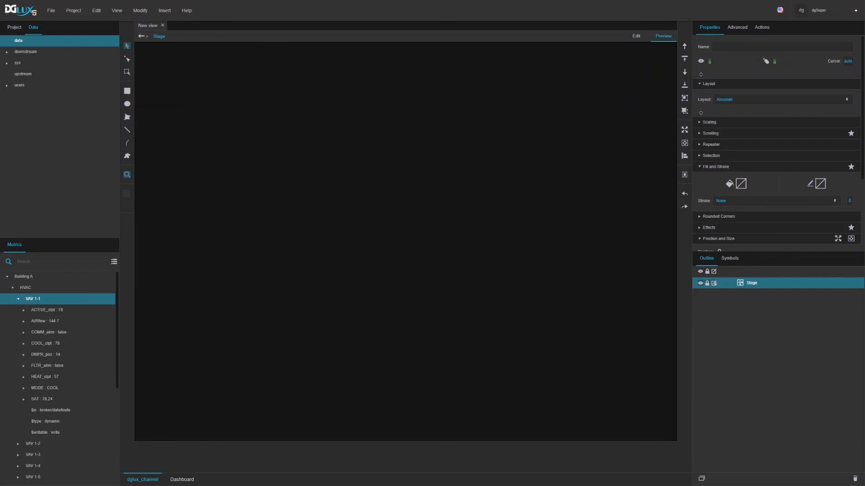
pyautogui.click(176, 480)
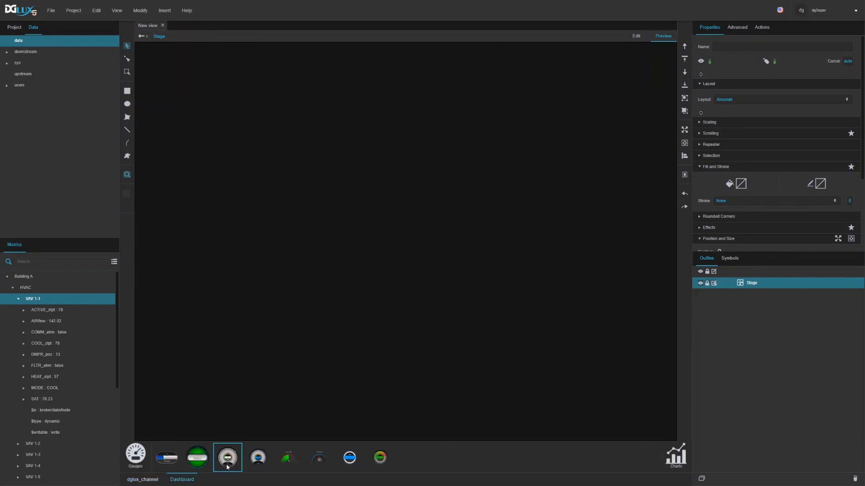
pyautogui.moveTo(257, 459); pyautogui.dragTo(251, 252)
pyautogui.click(636, 36)
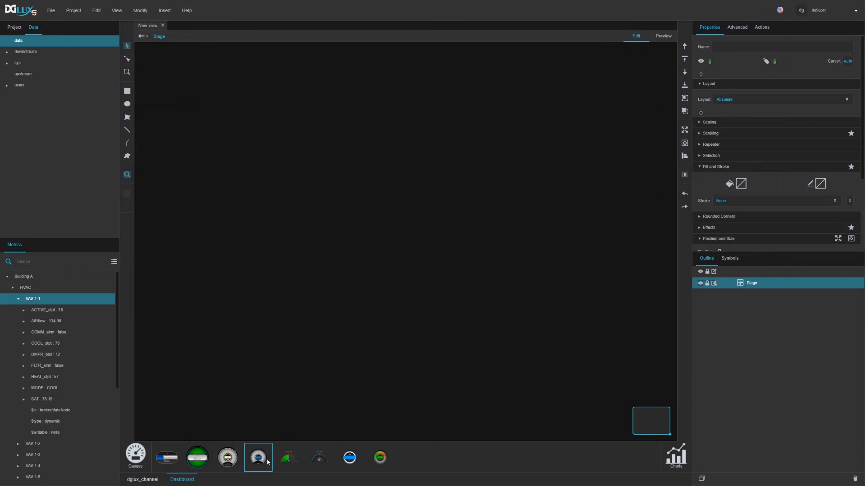
pyautogui.moveTo(319, 458); pyautogui.dragTo(208, 117)
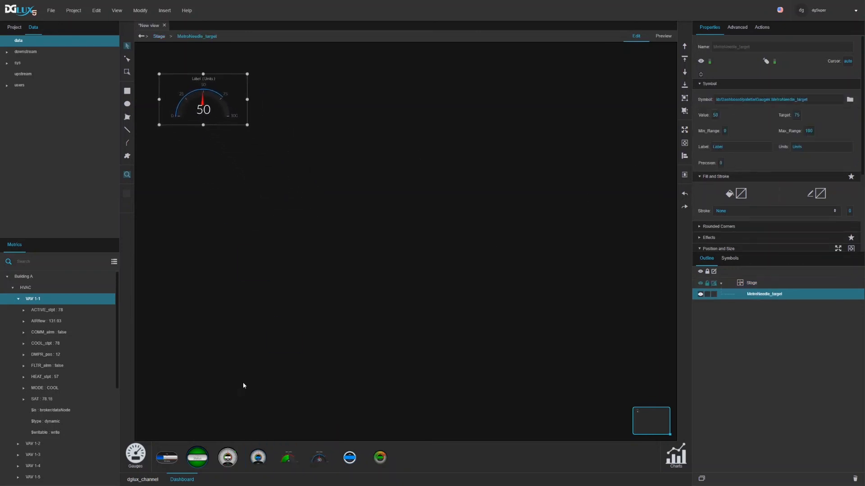
# Step: Open the gauge's dataflow and bind the VAV 1-1 SAT metric to the gauge's Value property
pyautogui.rightClick(758, 297)
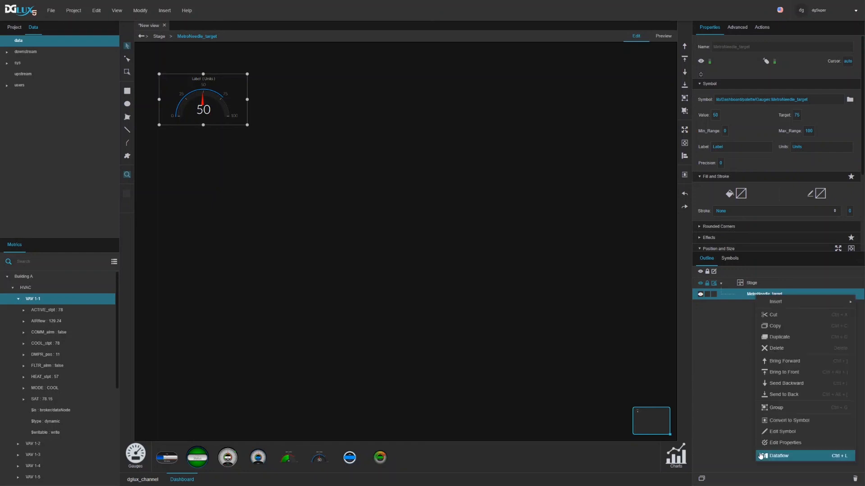
pyautogui.click(766, 455)
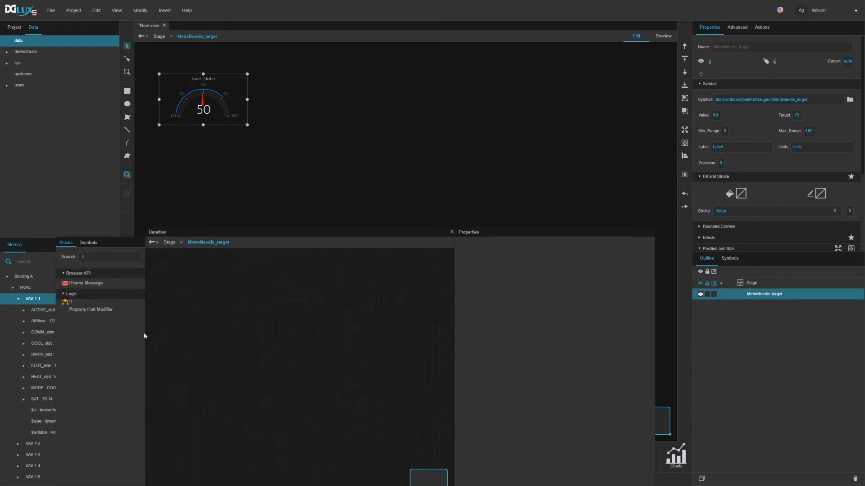
pyautogui.moveTo(145, 335); pyautogui.dragTo(309, 353)
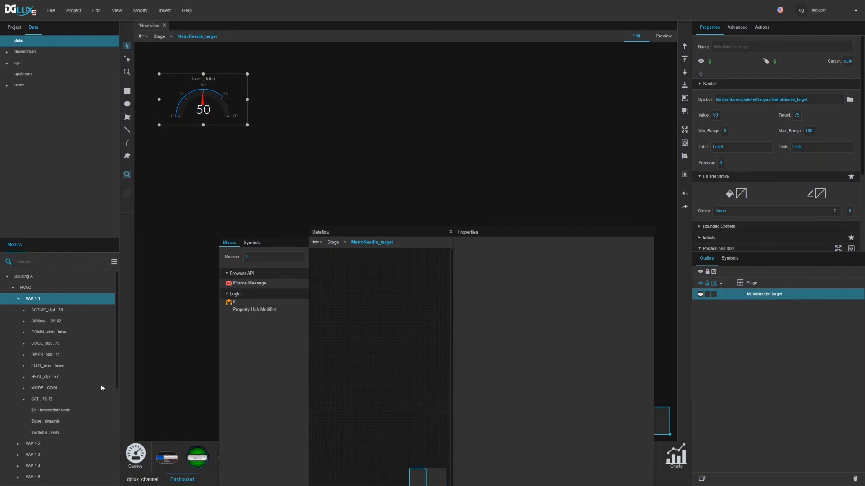
pyautogui.moveTo(43, 399); pyautogui.dragTo(715, 117)
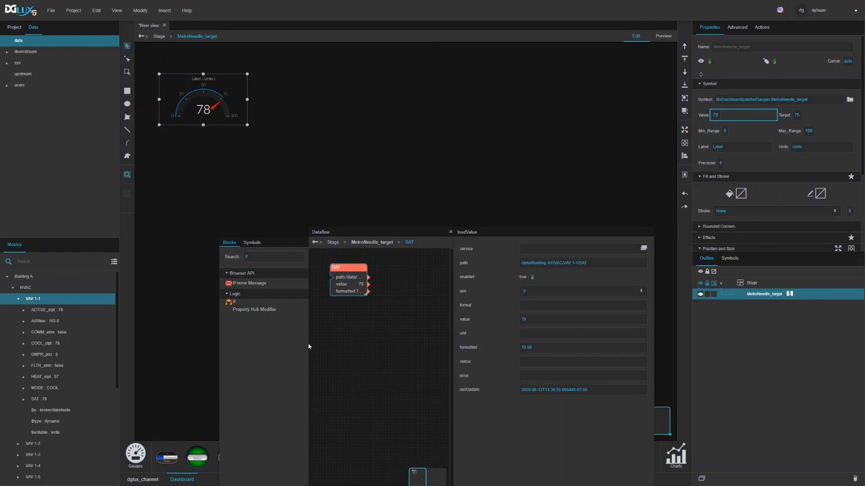
pyautogui.moveTo(309, 347); pyautogui.dragTo(223, 344)
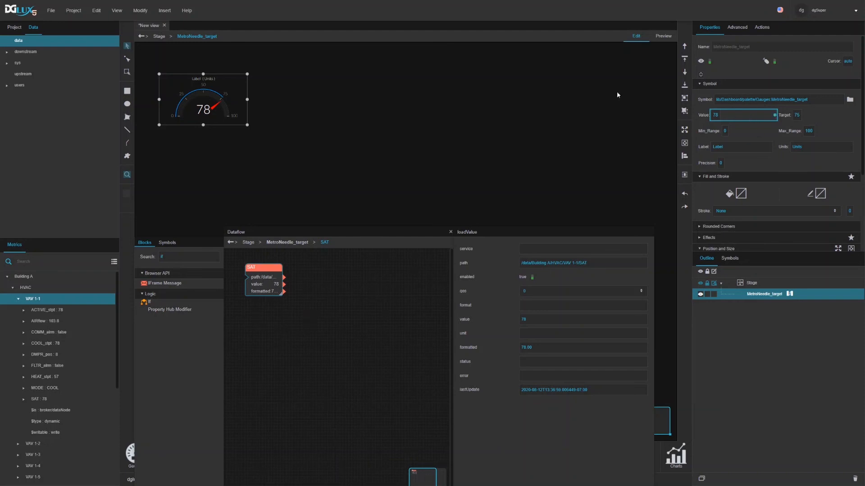
# Step: Add a Number block named SAT to the project dataflow
pyautogui.click(140, 10)
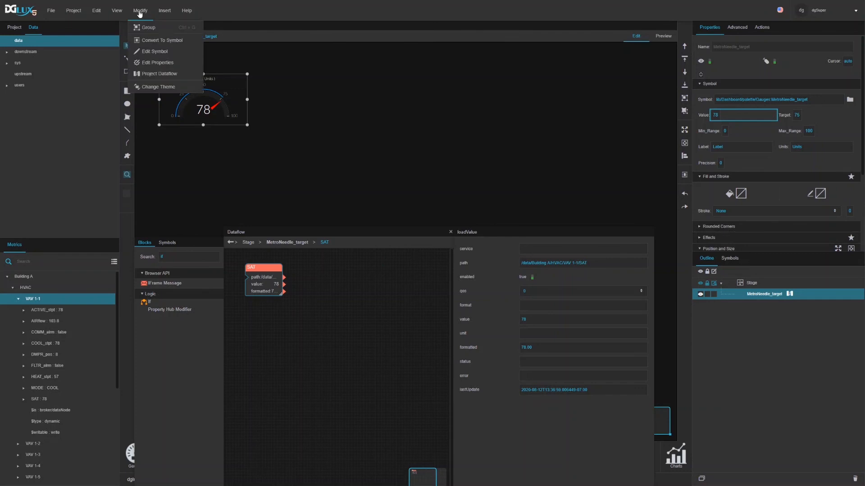
pyautogui.click(149, 73)
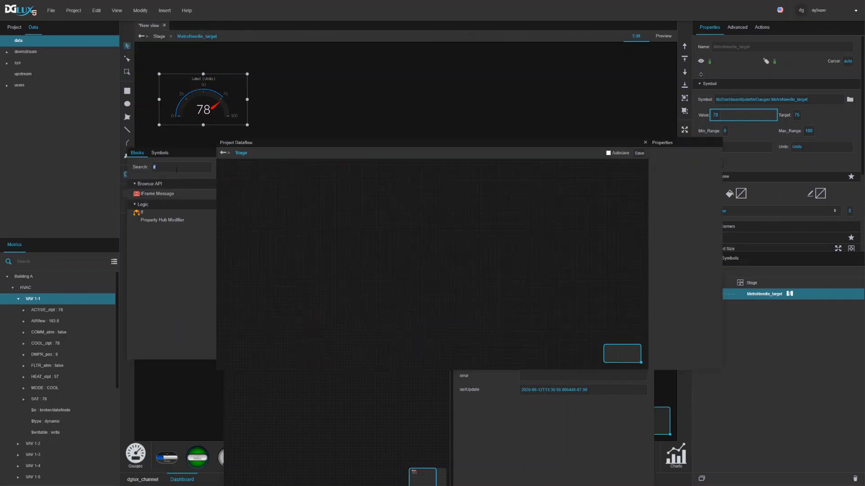
pyautogui.write('nu')
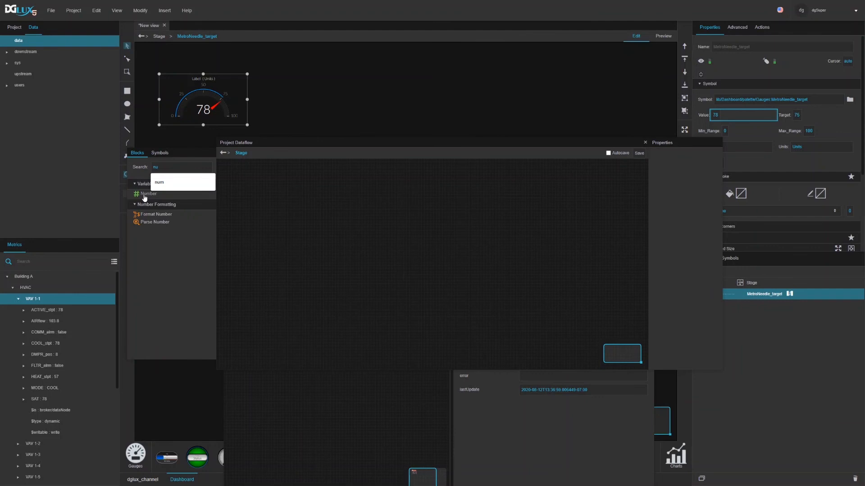
pyautogui.moveTo(145, 195); pyautogui.dragTo(232, 175)
pyautogui.doubleClick(241, 174)
pyautogui.write('SAT')
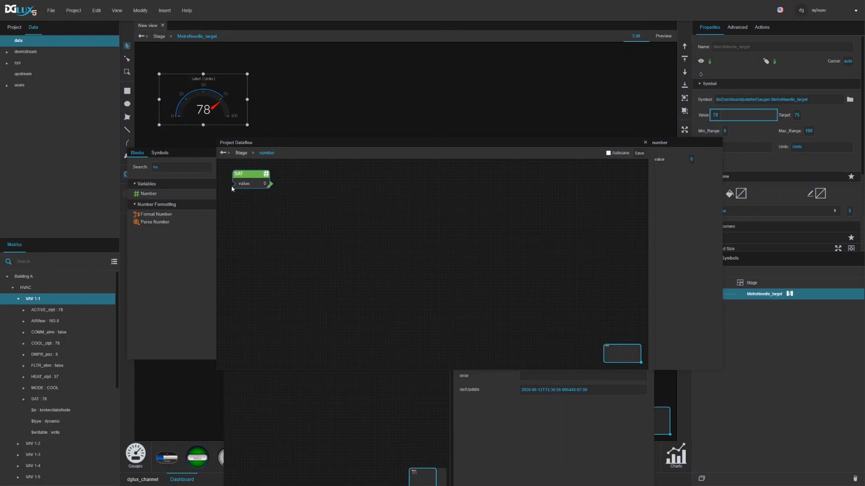
# Step: Bind the project's SAT number to the gauge's Value, display its project binding, and close the project dataflow
pyautogui.moveTo(269, 184); pyautogui.dragTo(741, 115)
pyautogui.moveTo(256, 171); pyautogui.dragTo(253, 170)
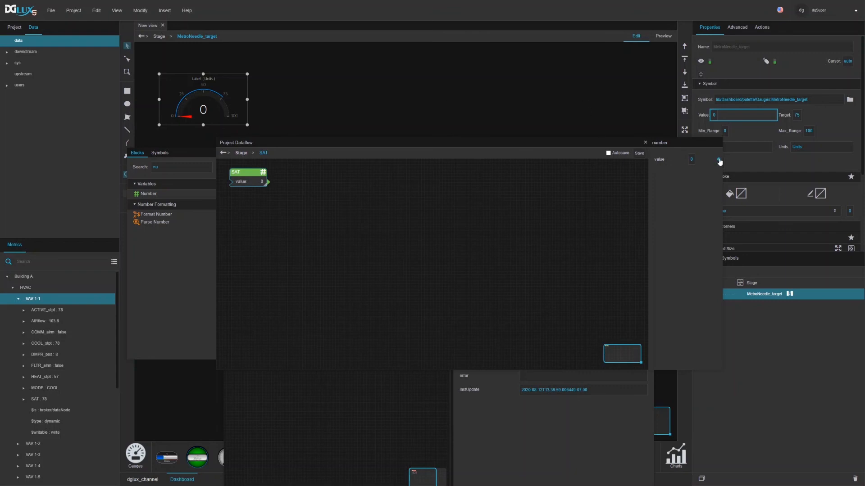
pyautogui.click(719, 159)
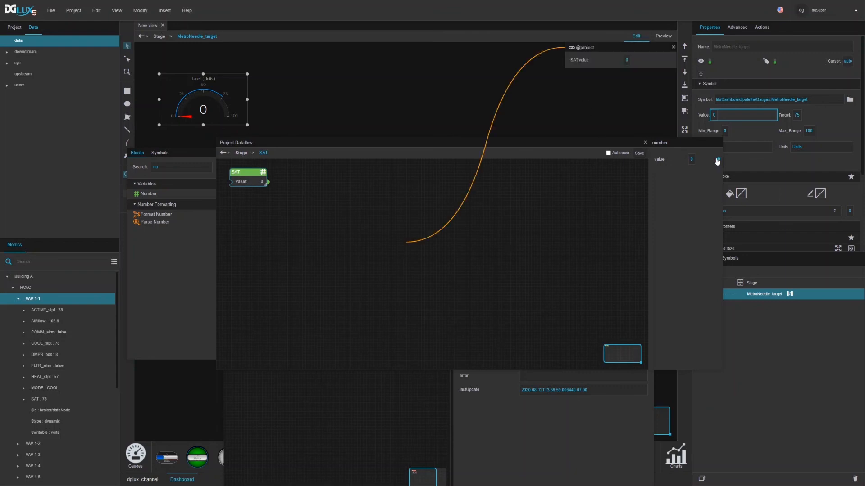
pyautogui.click(645, 142)
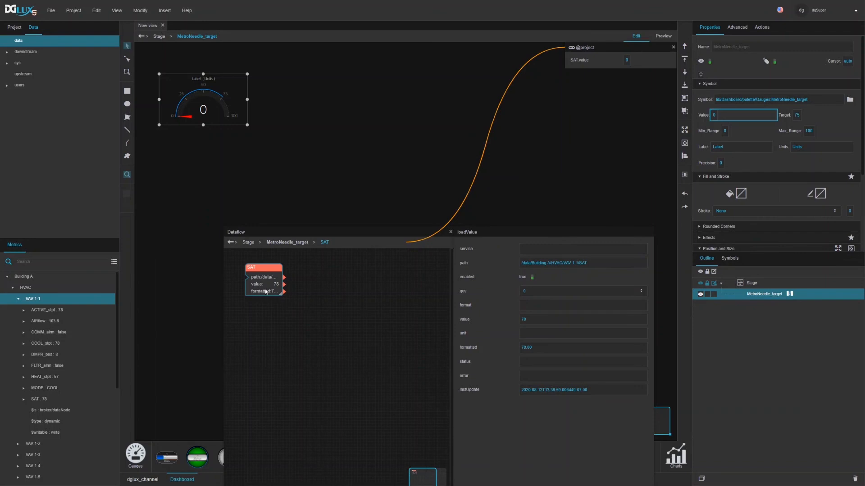
# Step: Try to bind the SAT metric block's value directly to the project's SAT value
pyautogui.moveTo(283, 285); pyautogui.dragTo(627, 63)
pyautogui.moveTo(283, 284); pyautogui.dragTo(627, 62)
pyautogui.click(317, 314)
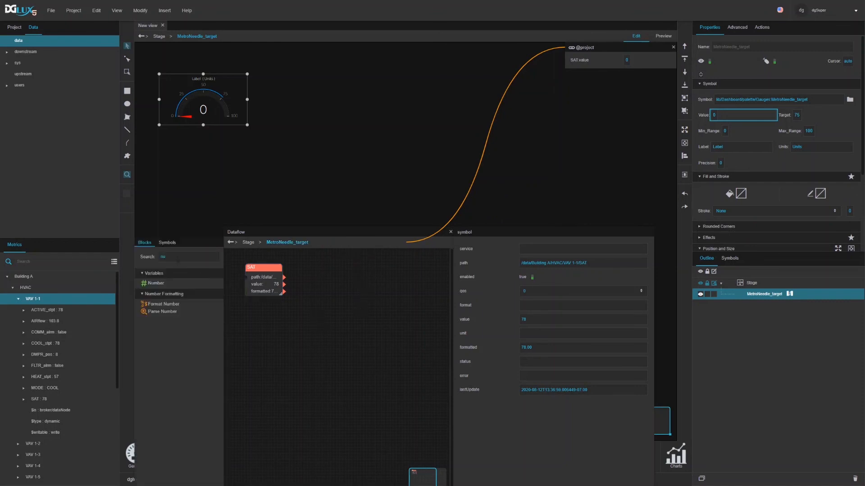
# Step: Add a State block beside the SAT metric block and give it one path and change pair
pyautogui.doubleClick(178, 257)
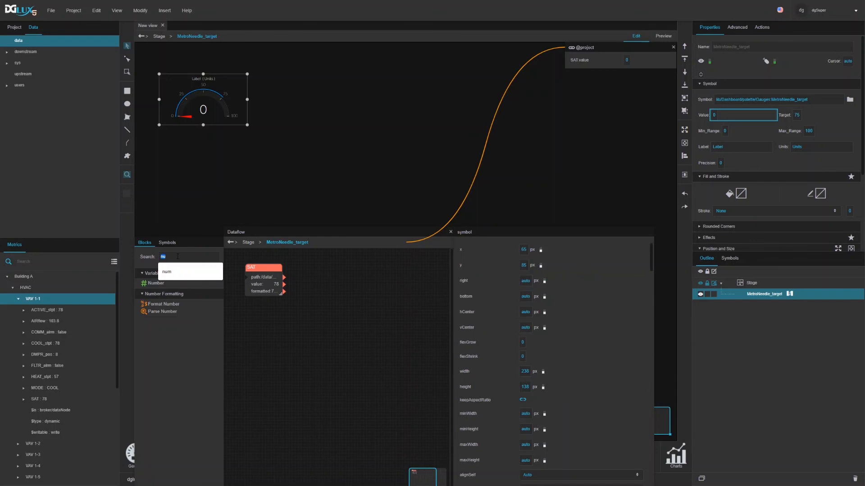
pyautogui.write('state')
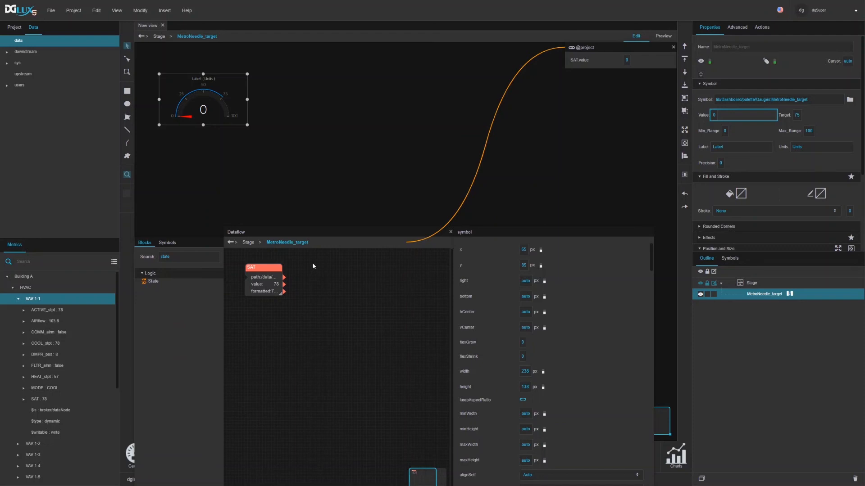
pyautogui.moveTo(153, 283); pyautogui.dragTo(302, 267)
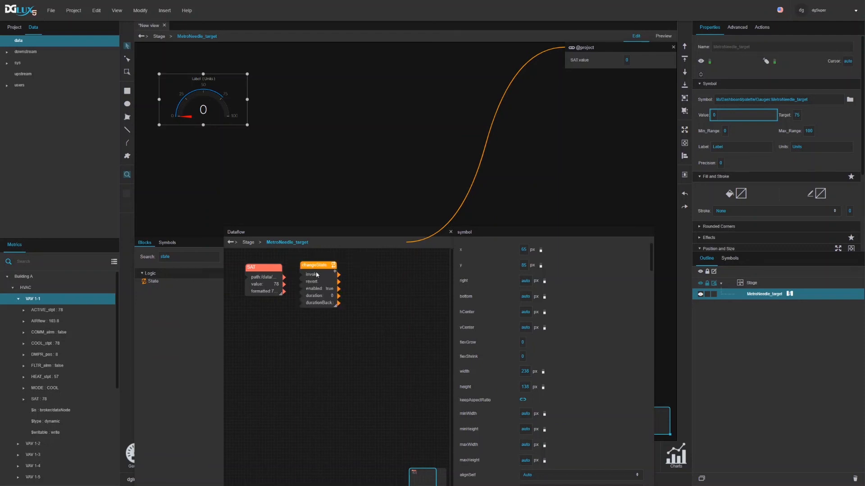
pyautogui.click(334, 272)
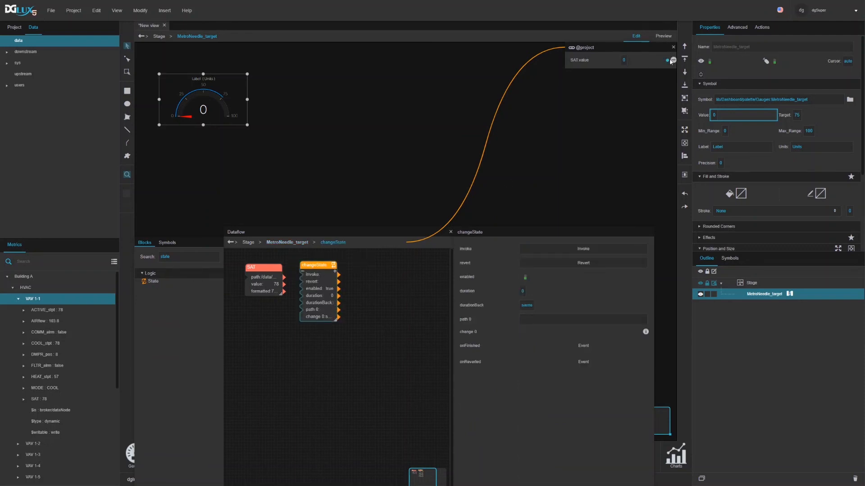
# Step: Set changeState's path 0 to the project's SAT value
pyautogui.moveTo(667, 61); pyautogui.dragTo(559, 319)
pyautogui.moveTo(530, 320); pyautogui.dragTo(522, 320)
pyautogui.click(313, 265)
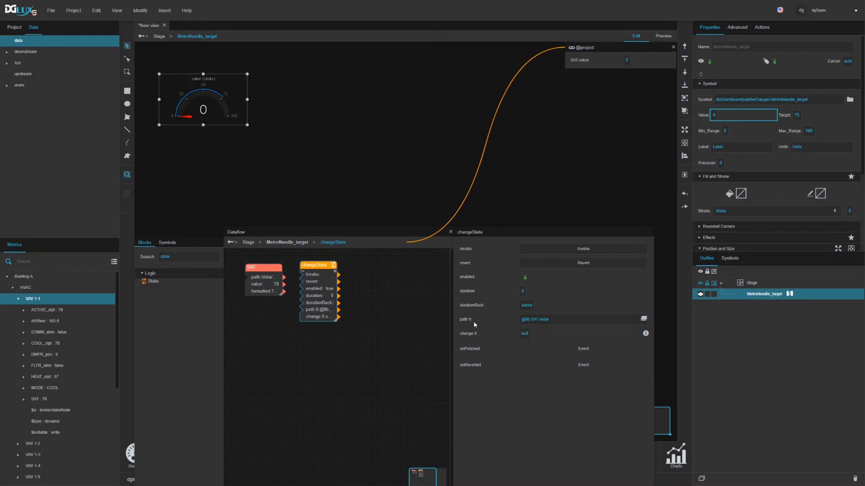
# Step: Bind the SAT metric block's value to changeState's change 0, and bind change 0 to its invoke
pyautogui.moveTo(284, 284); pyautogui.dragTo(523, 334)
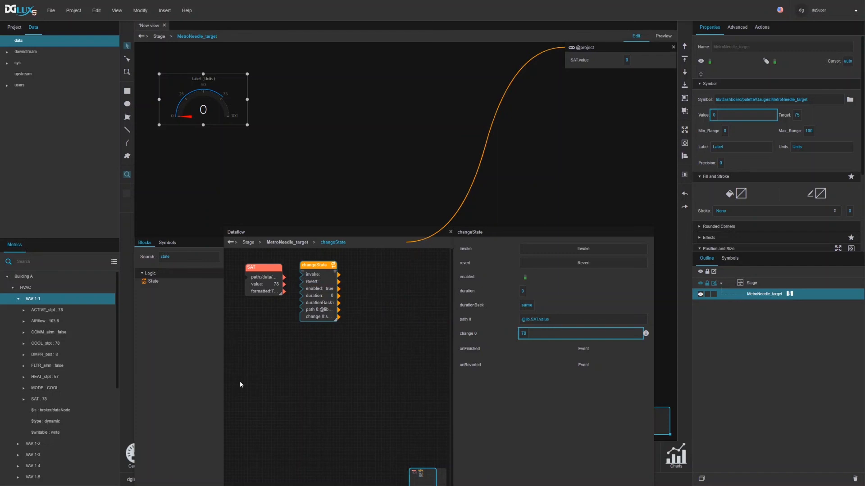
pyautogui.click(673, 47)
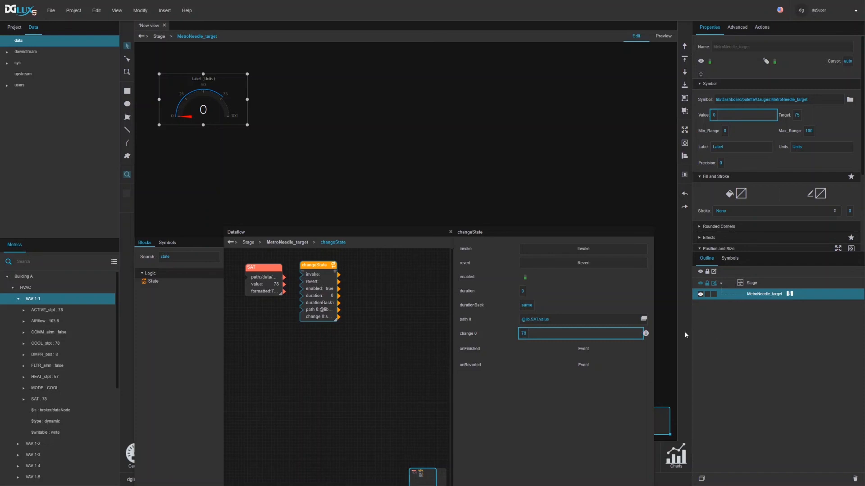
pyautogui.moveTo(641, 333); pyautogui.dragTo(547, 255)
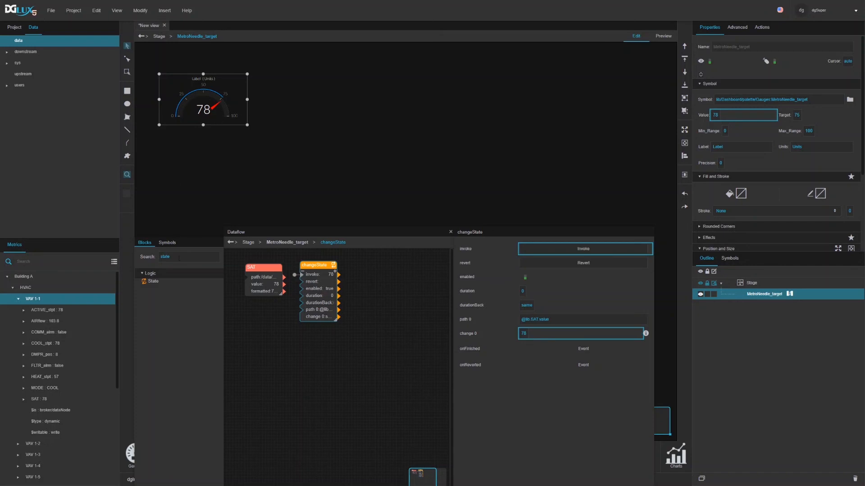
# Step: Add an If block to the gauge's dataflow and bind changeState's change 0 to its input 0
pyautogui.doubleClick(179, 258)
pyautogui.write('if')
pyautogui.moveTo(149, 306); pyautogui.dragTo(360, 267)
pyautogui.moveTo(644, 334); pyautogui.dragTo(365, 285)
pyautogui.click(365, 285)
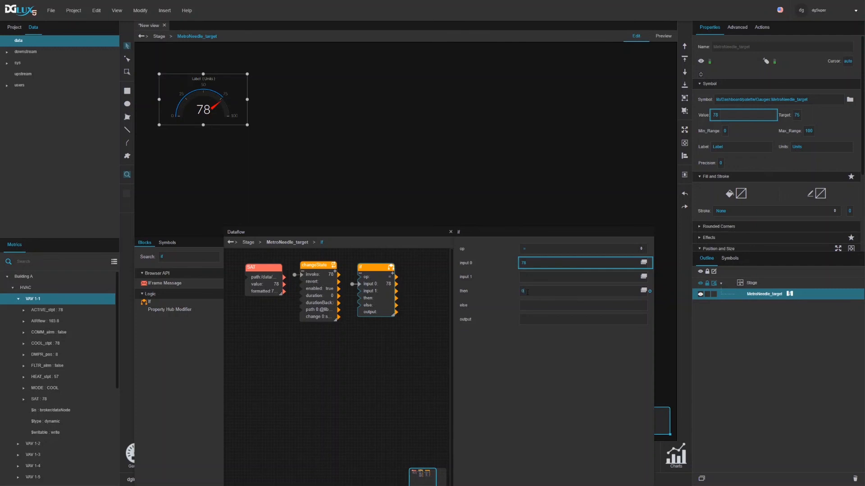
# Step: Set the If block's then to 0, bind input 0 to else, and bind its output to changeState's invoke
pyautogui.moveTo(650, 263); pyautogui.dragTo(529, 304)
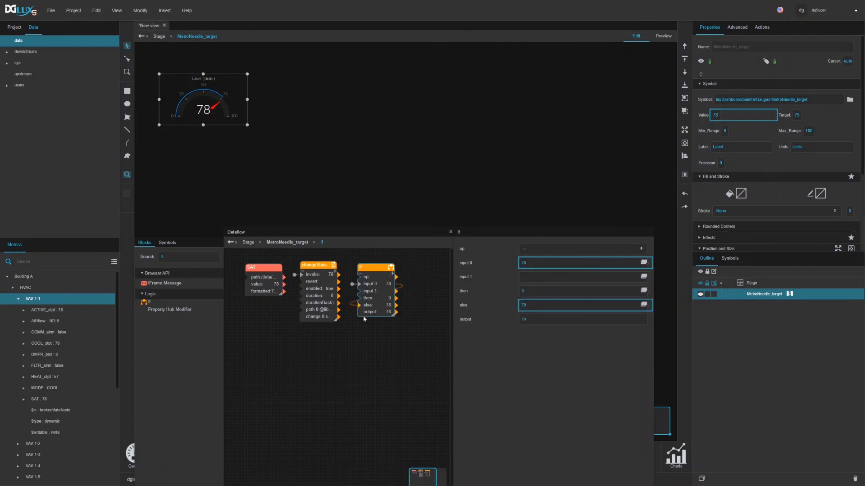
pyautogui.moveTo(395, 312); pyautogui.dragTo(425, 267)
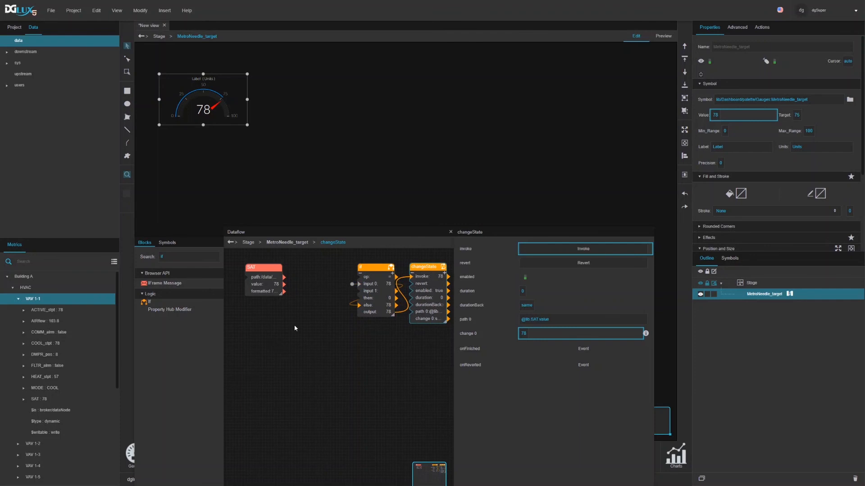
# Step: Set the VAV 1-1 SAT metric to 65 to test the gauge's dataflow
pyautogui.rightClick(40, 399)
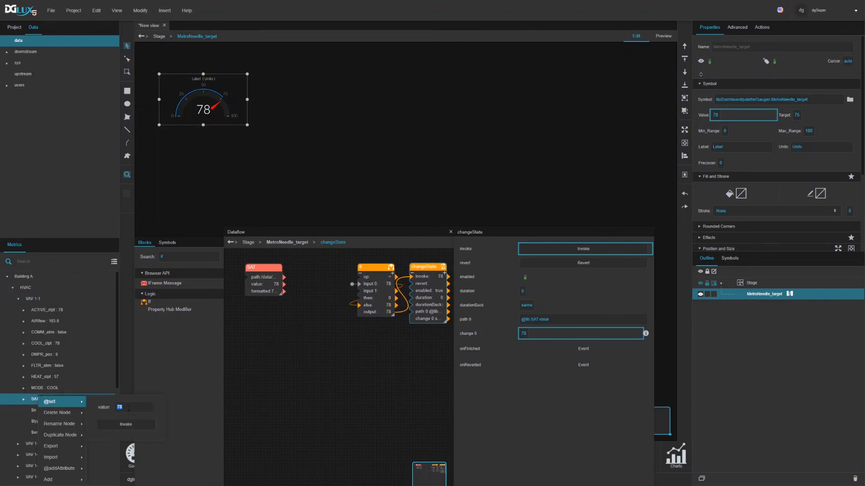
pyautogui.write('65')
pyautogui.click(135, 425)
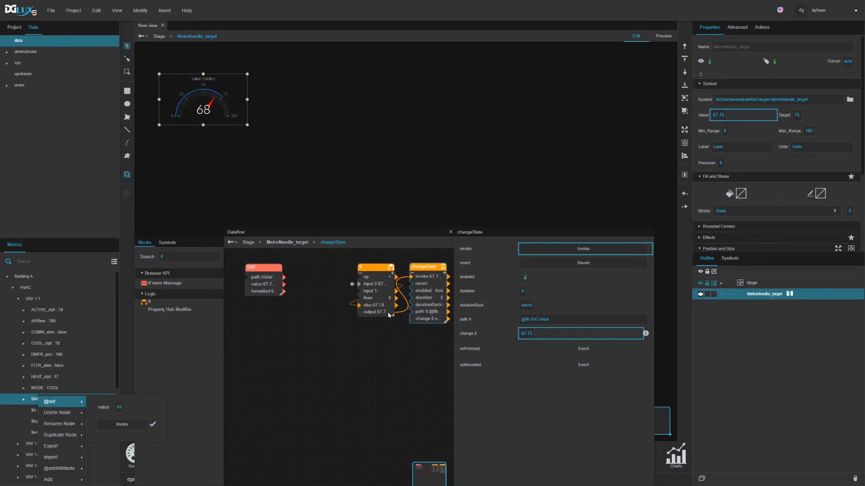
pyautogui.click(420, 303)
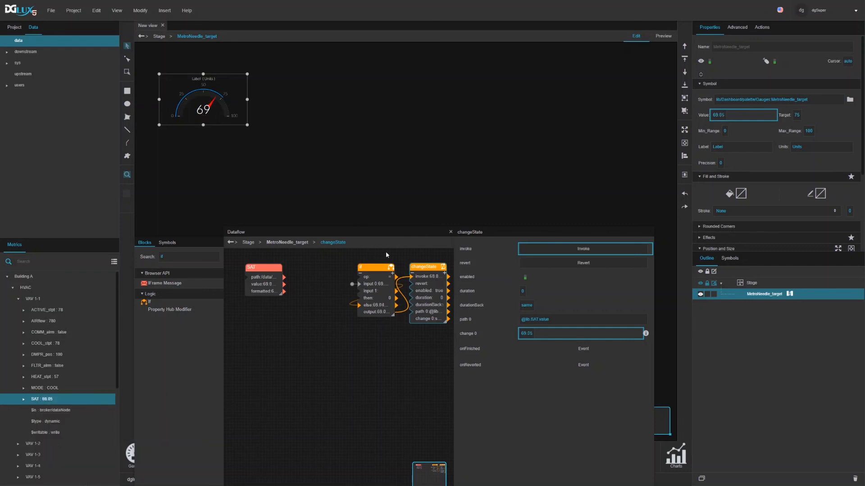
# Step: Move the If and changeState blocks closer to the SAT block in the gauge's dataflow and select changeState
pyautogui.moveTo(387, 359); pyautogui.dragTo(365, 283)
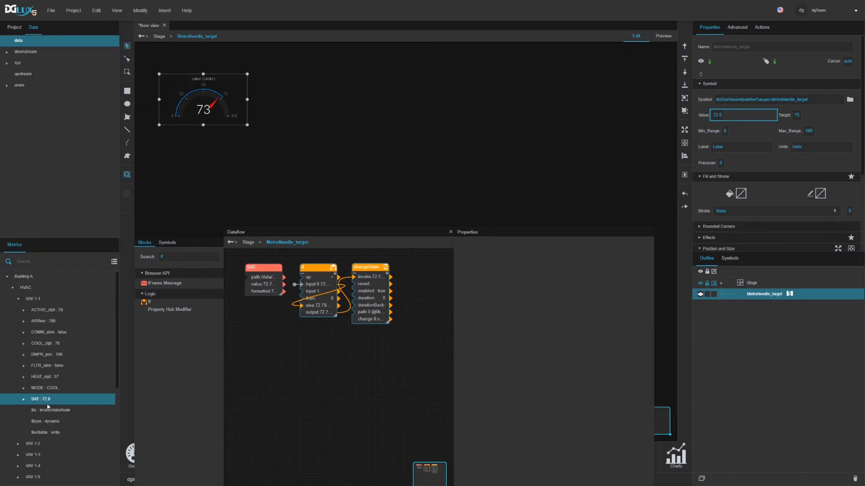
pyautogui.click(372, 268)
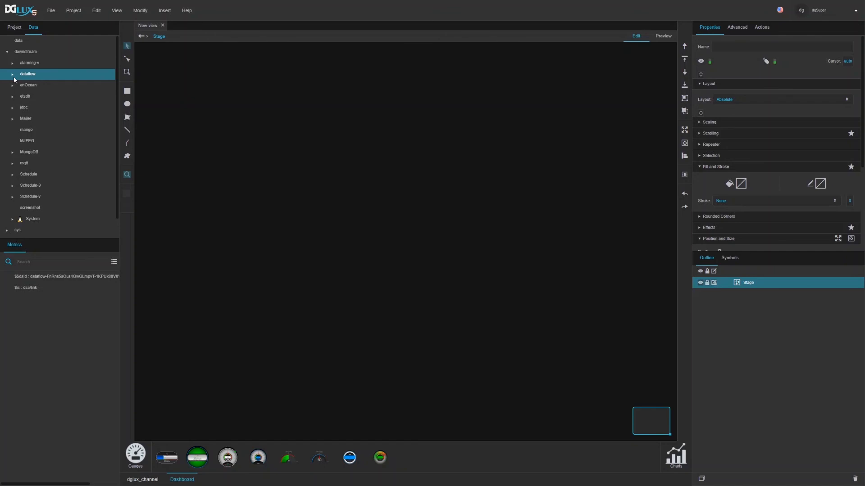
# Step: Expand the dataflow node under downstream to view the dataflows it contains
pyautogui.click(12, 75)
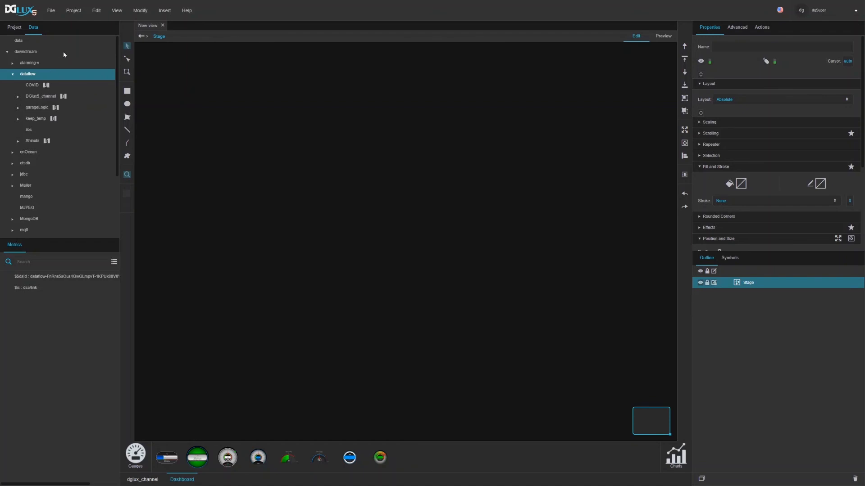
pyautogui.click(51, 10)
pyautogui.click(56, 35)
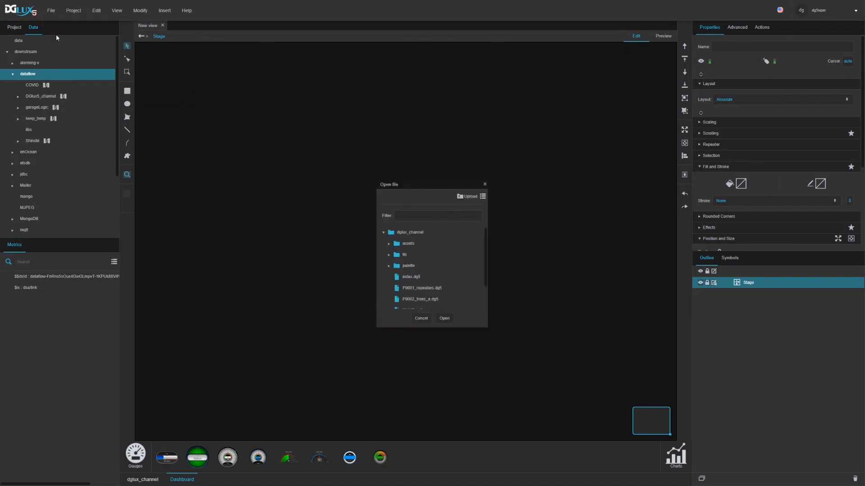
pyautogui.click(420, 318)
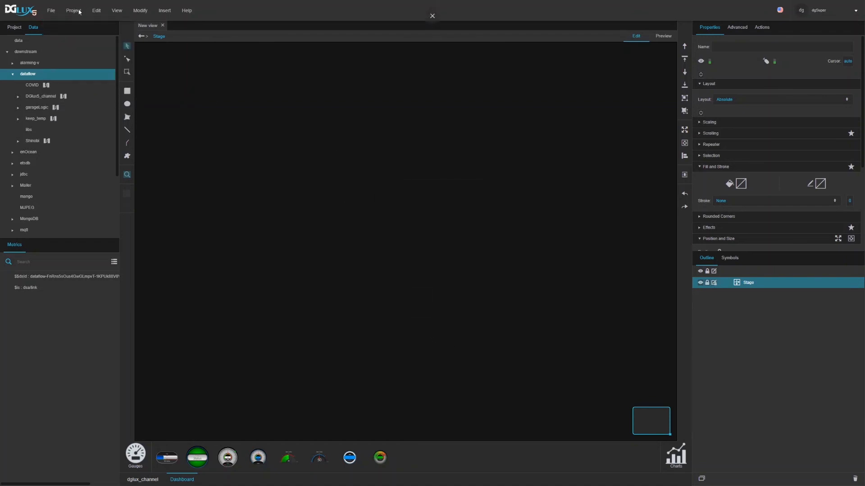
# Step: Open the COVID-19 project and load its trends.dg5 file
pyautogui.click(74, 11)
pyautogui.click(83, 40)
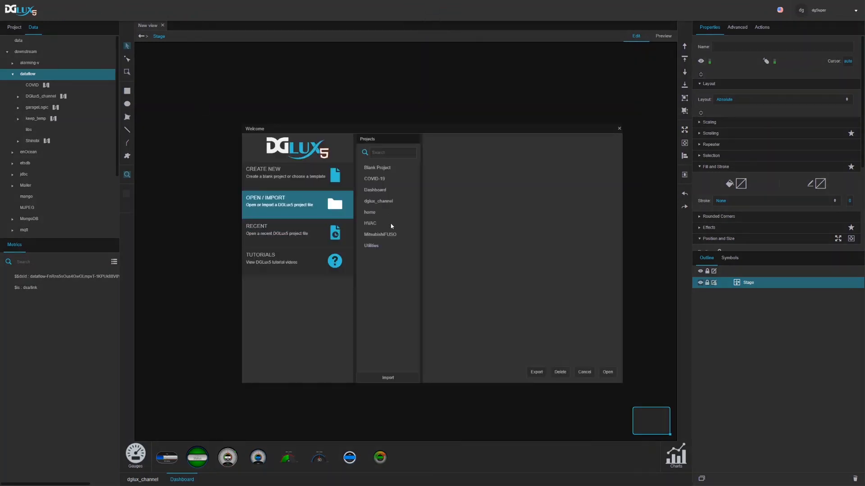
pyautogui.doubleClick(374, 181)
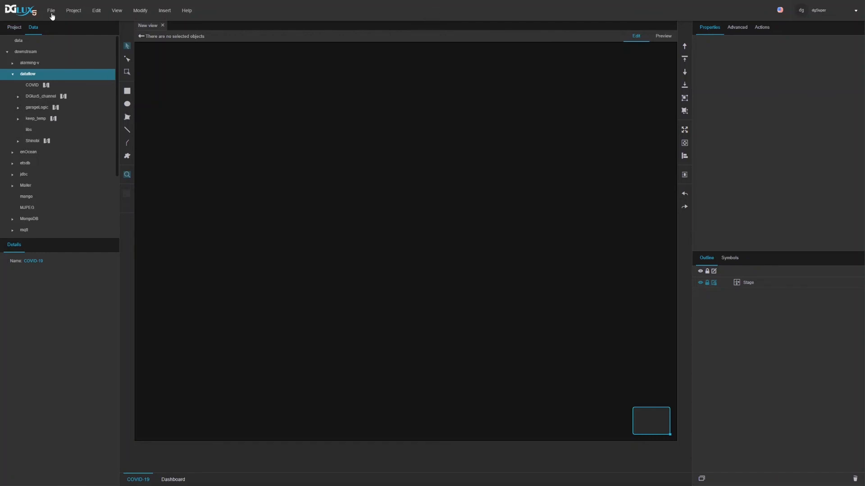
pyautogui.click(11, 29)
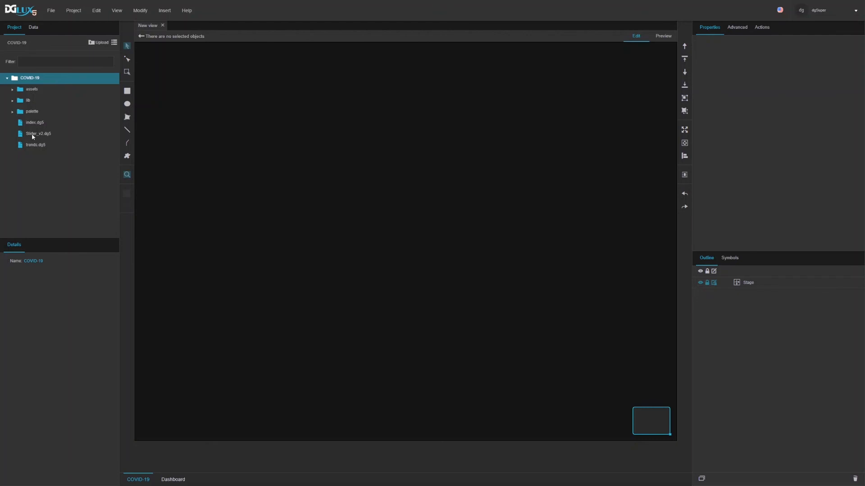
pyautogui.doubleClick(32, 145)
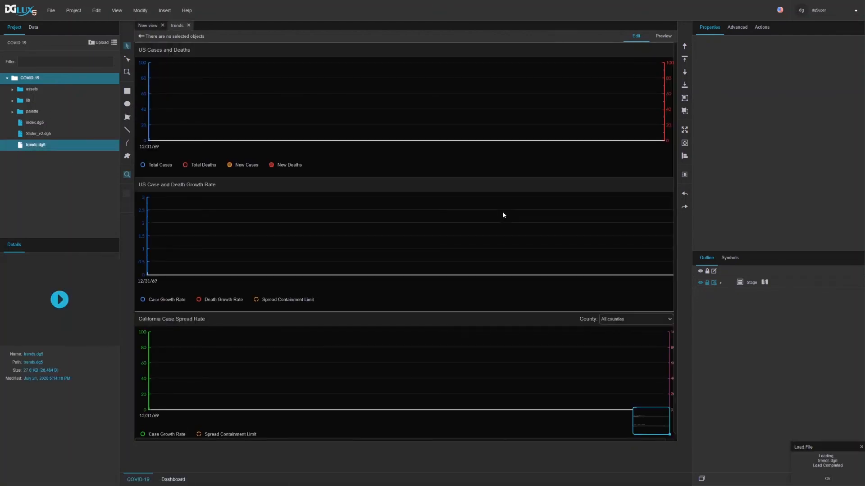
# Step: Preview the trends page and open the county choices for the California Case Spread Rate chart
pyautogui.click(669, 39)
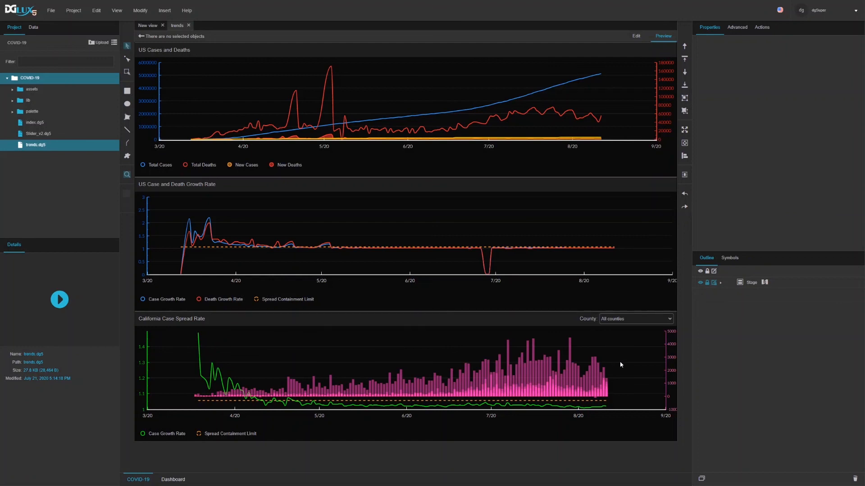
pyautogui.click(632, 320)
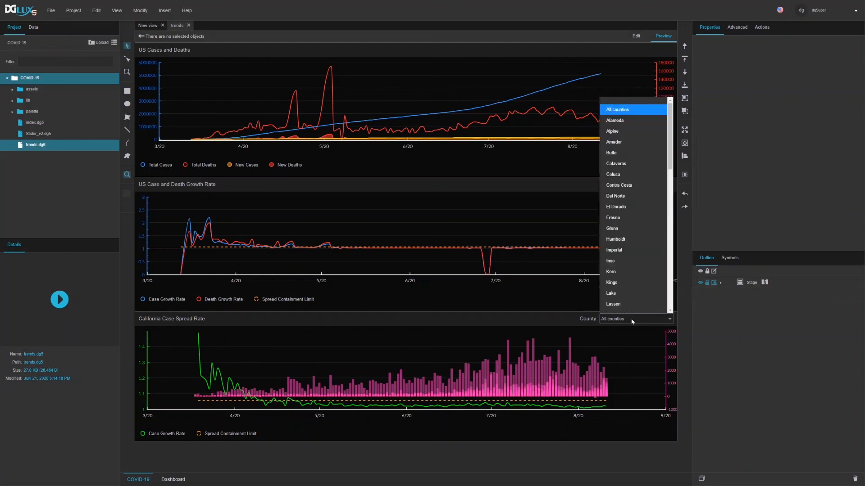